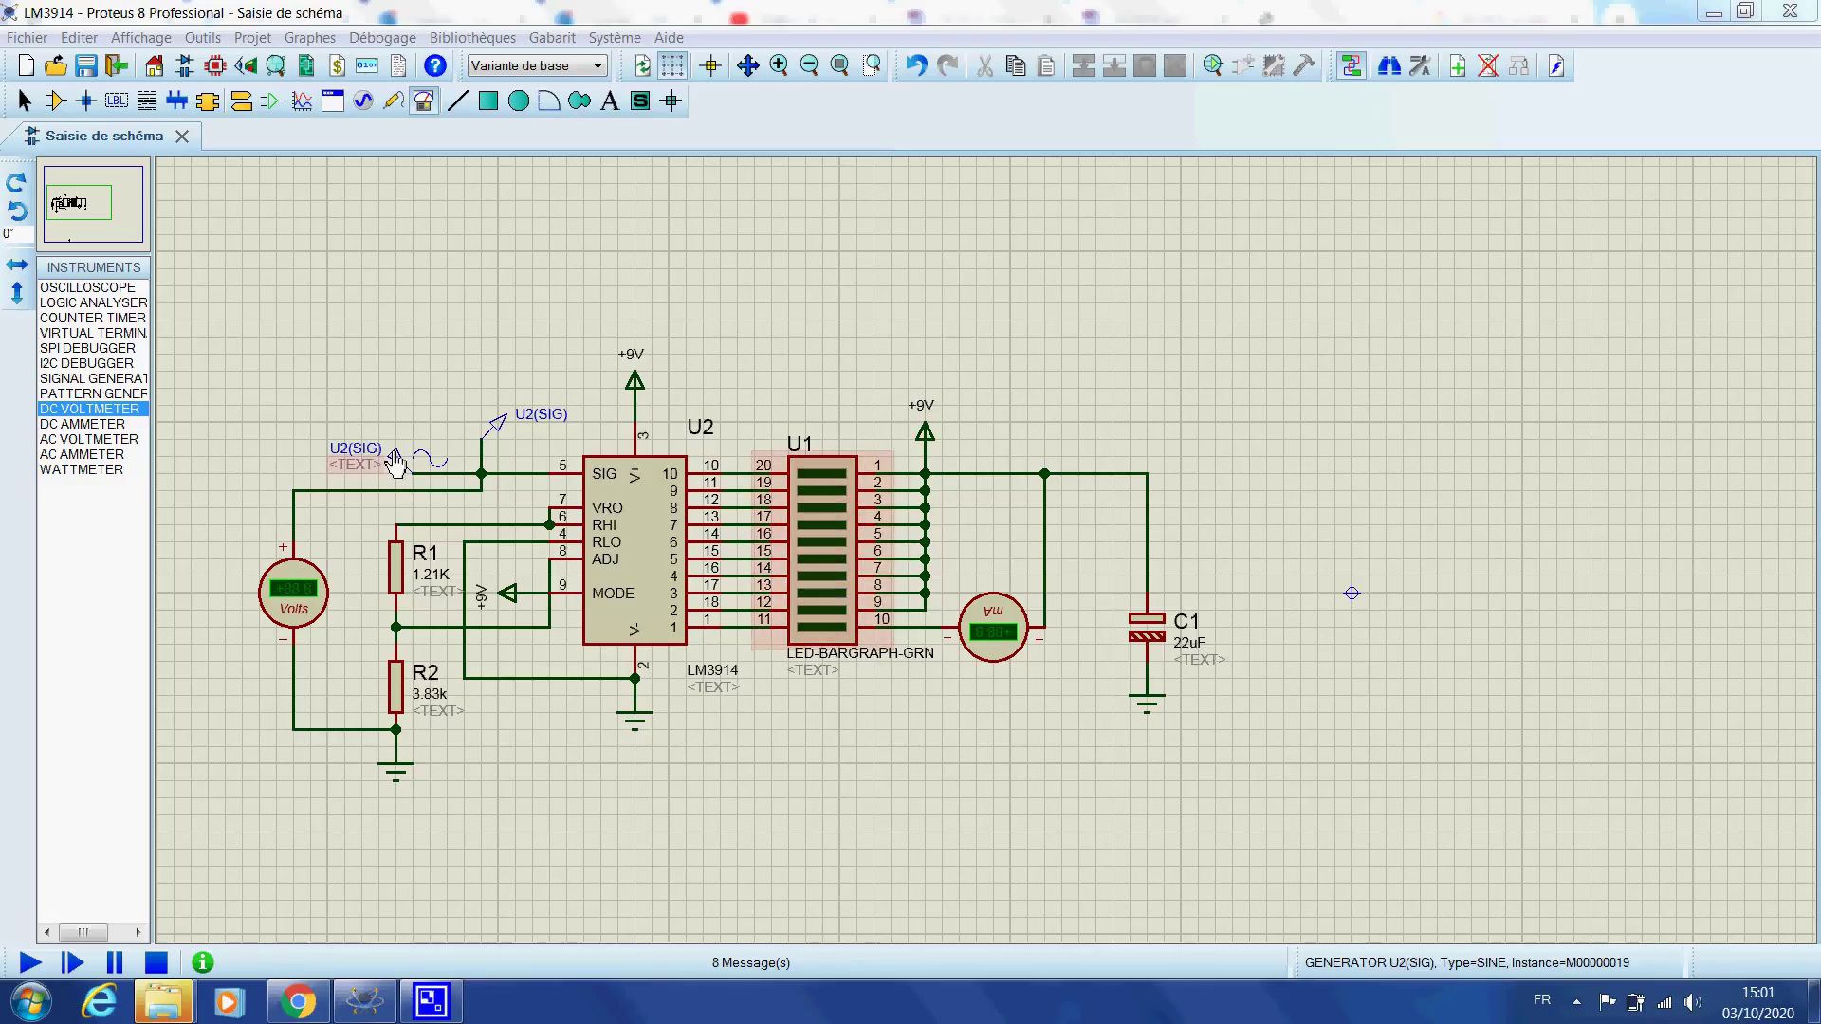
Run the simulation with the sine input and consult the 0V to 5V Bar Graph Meter application in the LM3914 datasheet in Chrome.
click(31, 963)
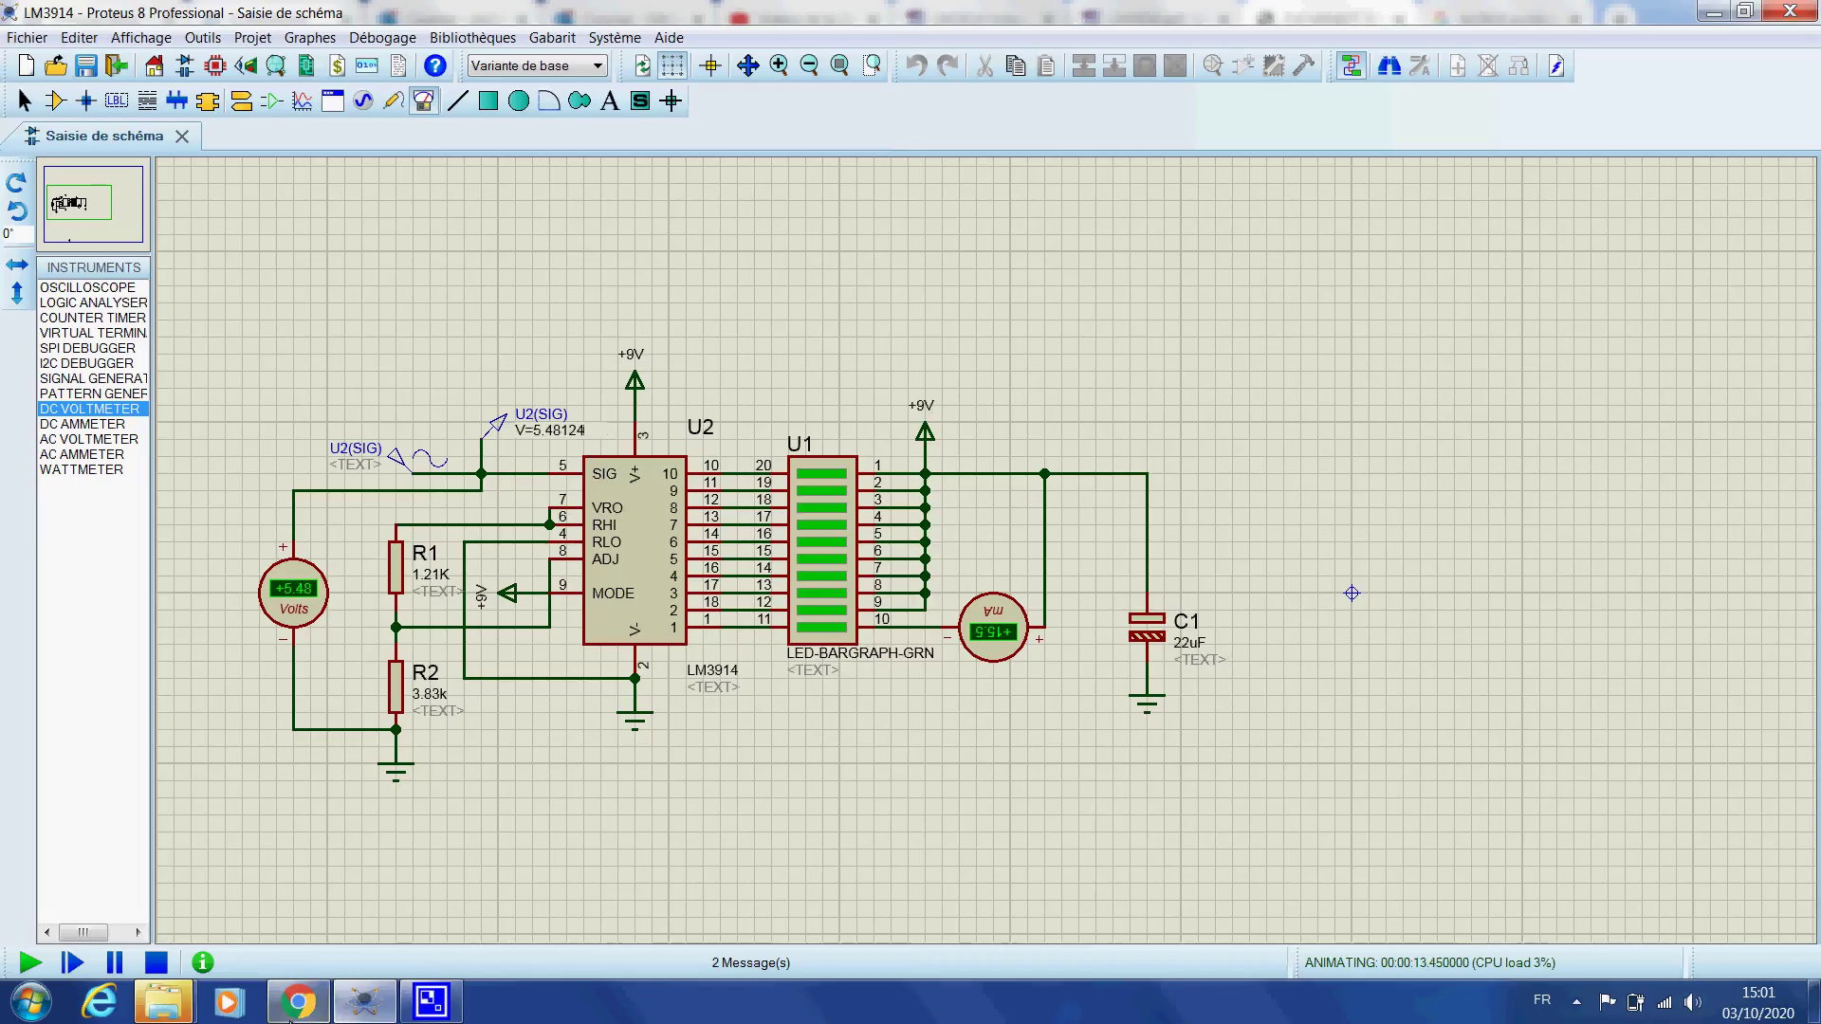
click(292, 1012)
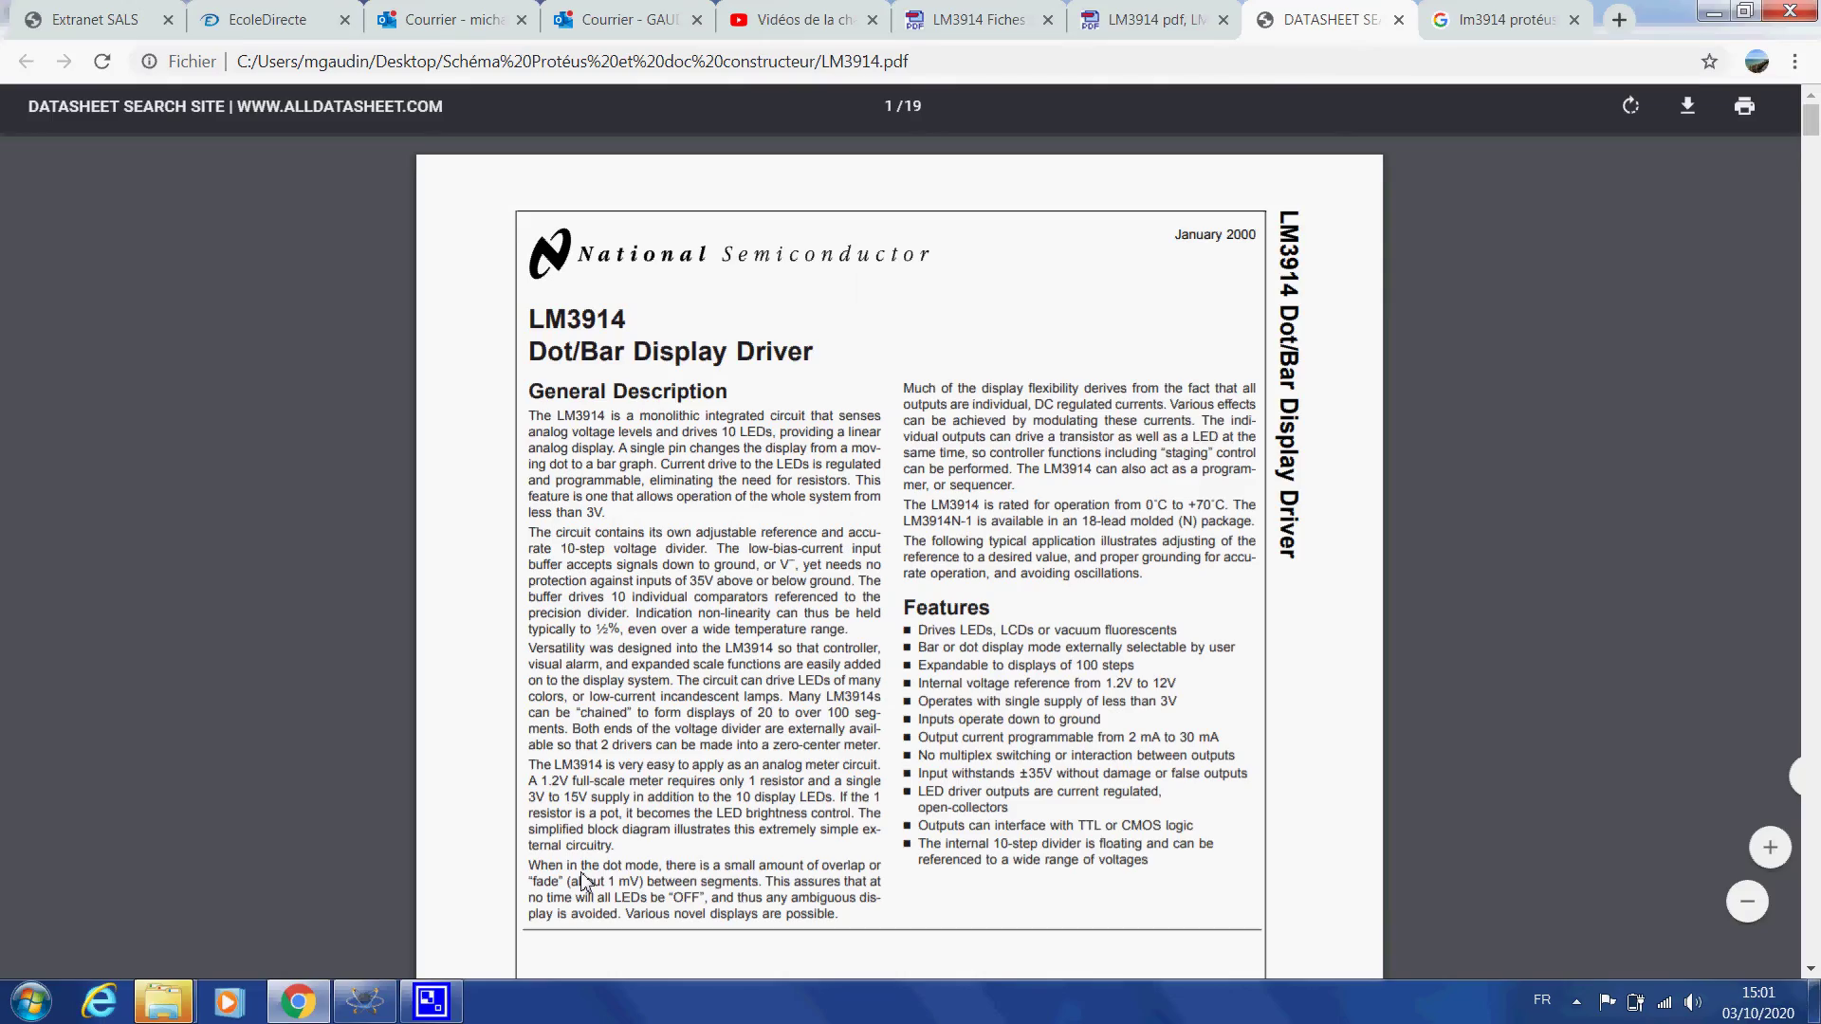
scroll(777, 841, down, 5)
scroll(777, 841, down, 7)
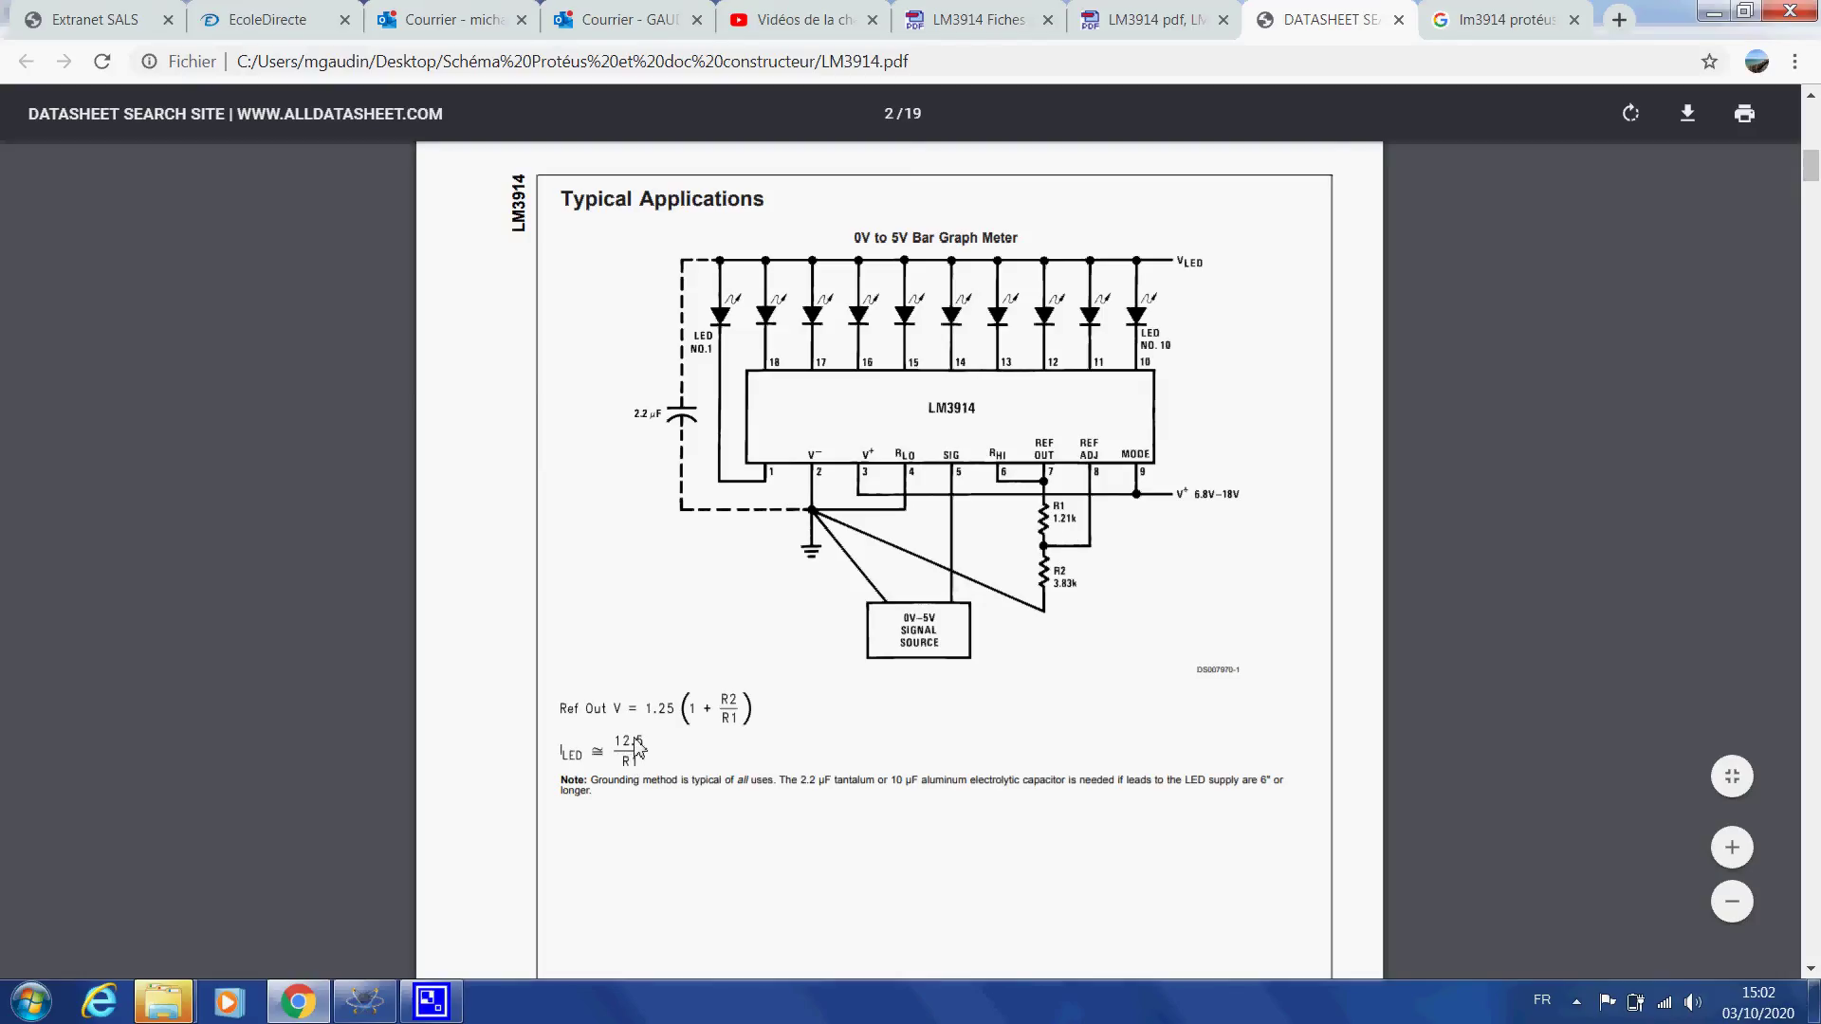
Switch back to Proteus, stop the simulation, change the U2(SIG) generator to DC at 2 V and rerun it.
click(365, 1001)
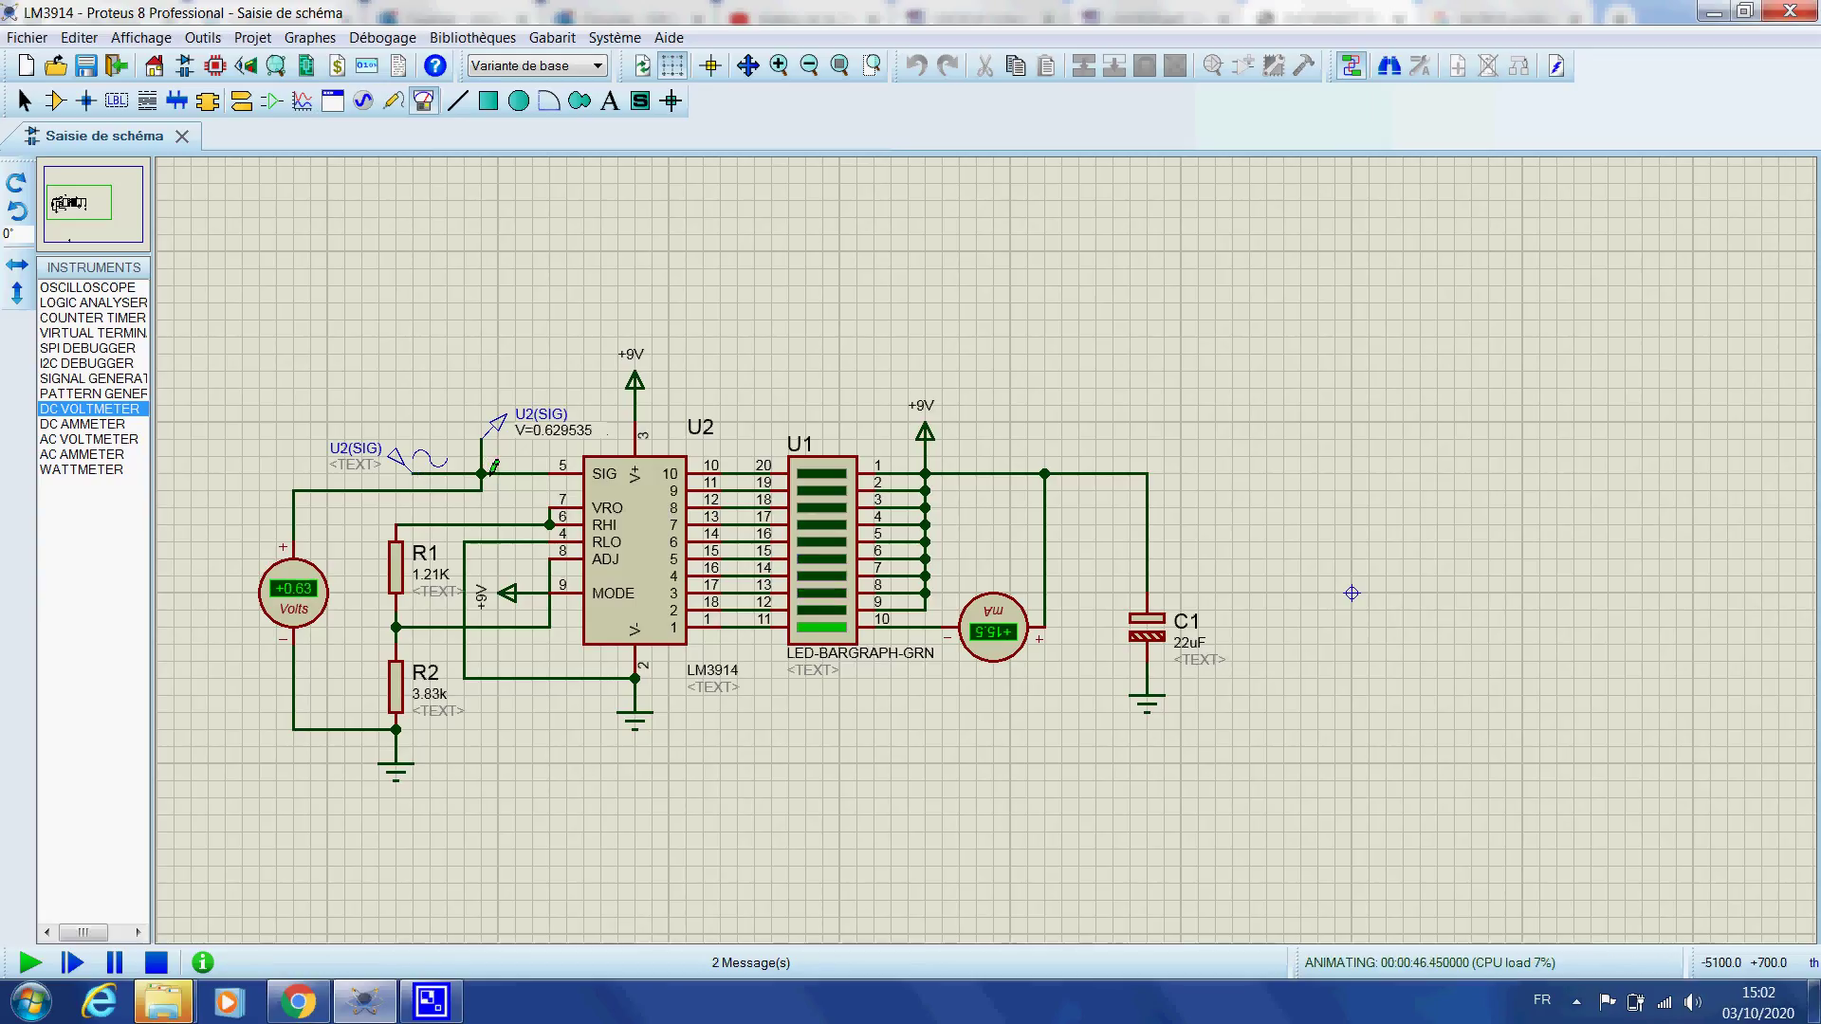
click(155, 963)
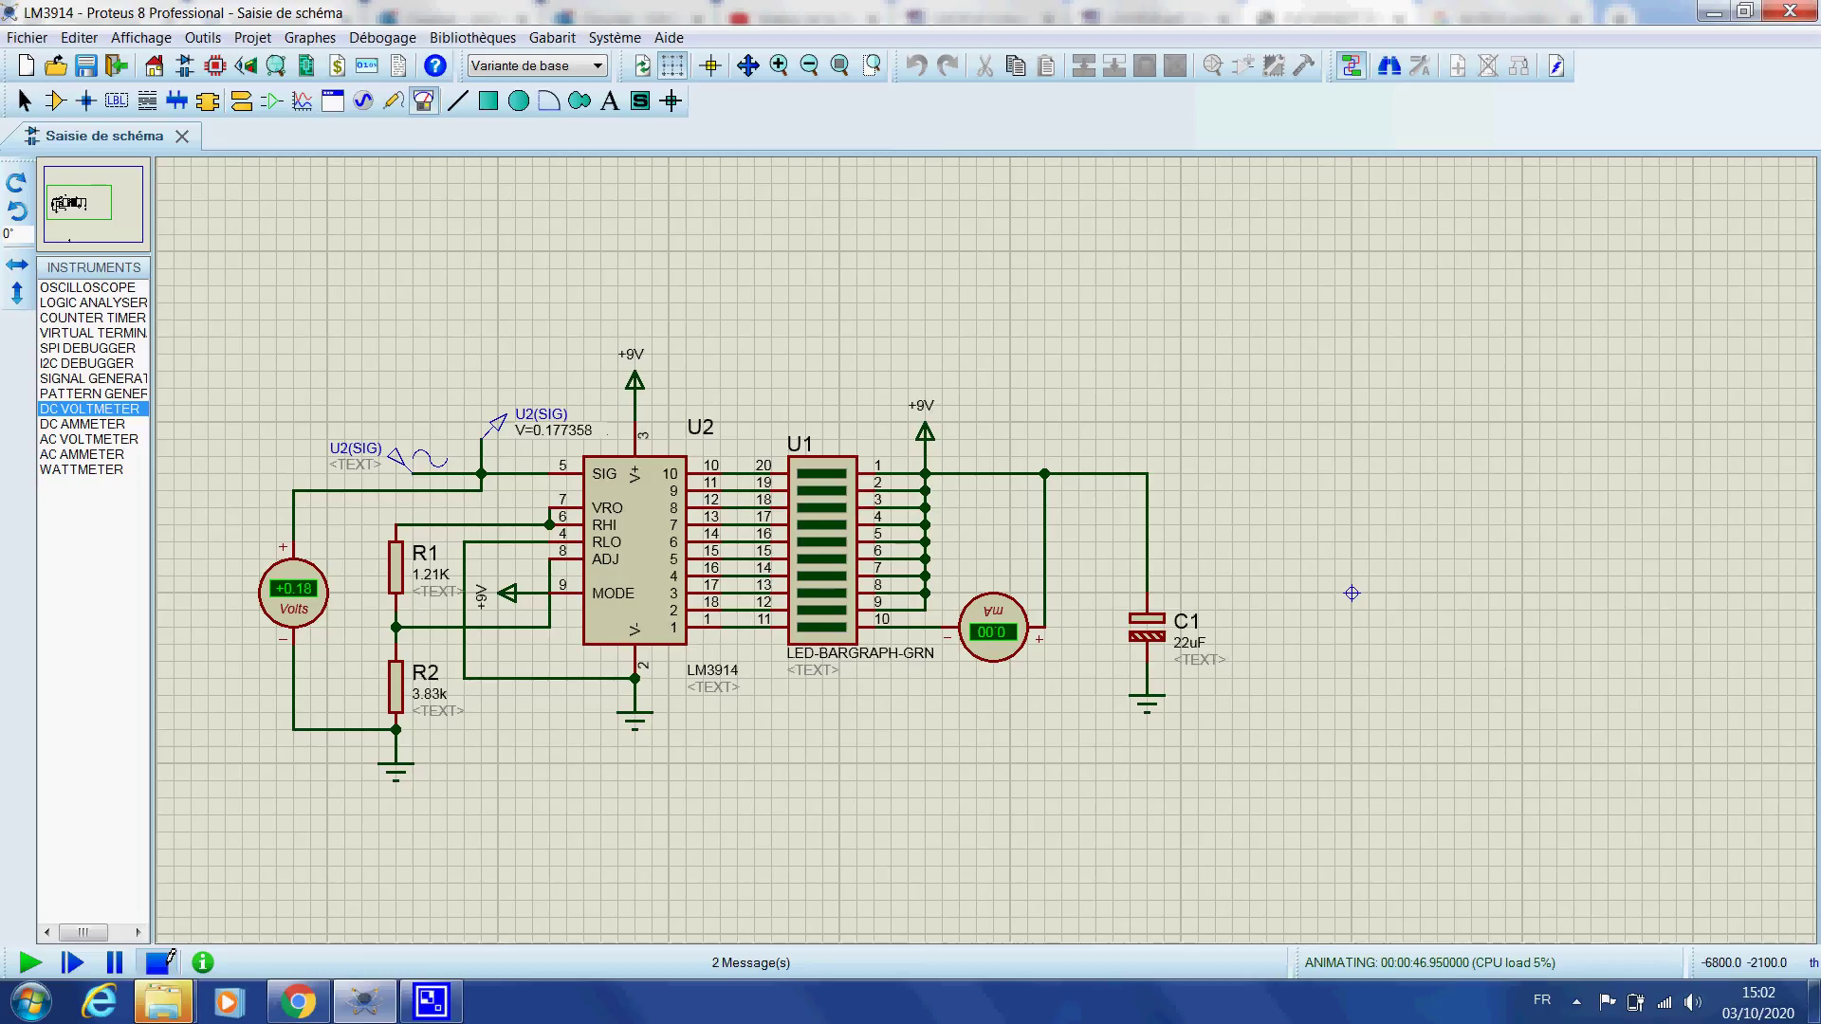
right_click(417, 457)
click(524, 490)
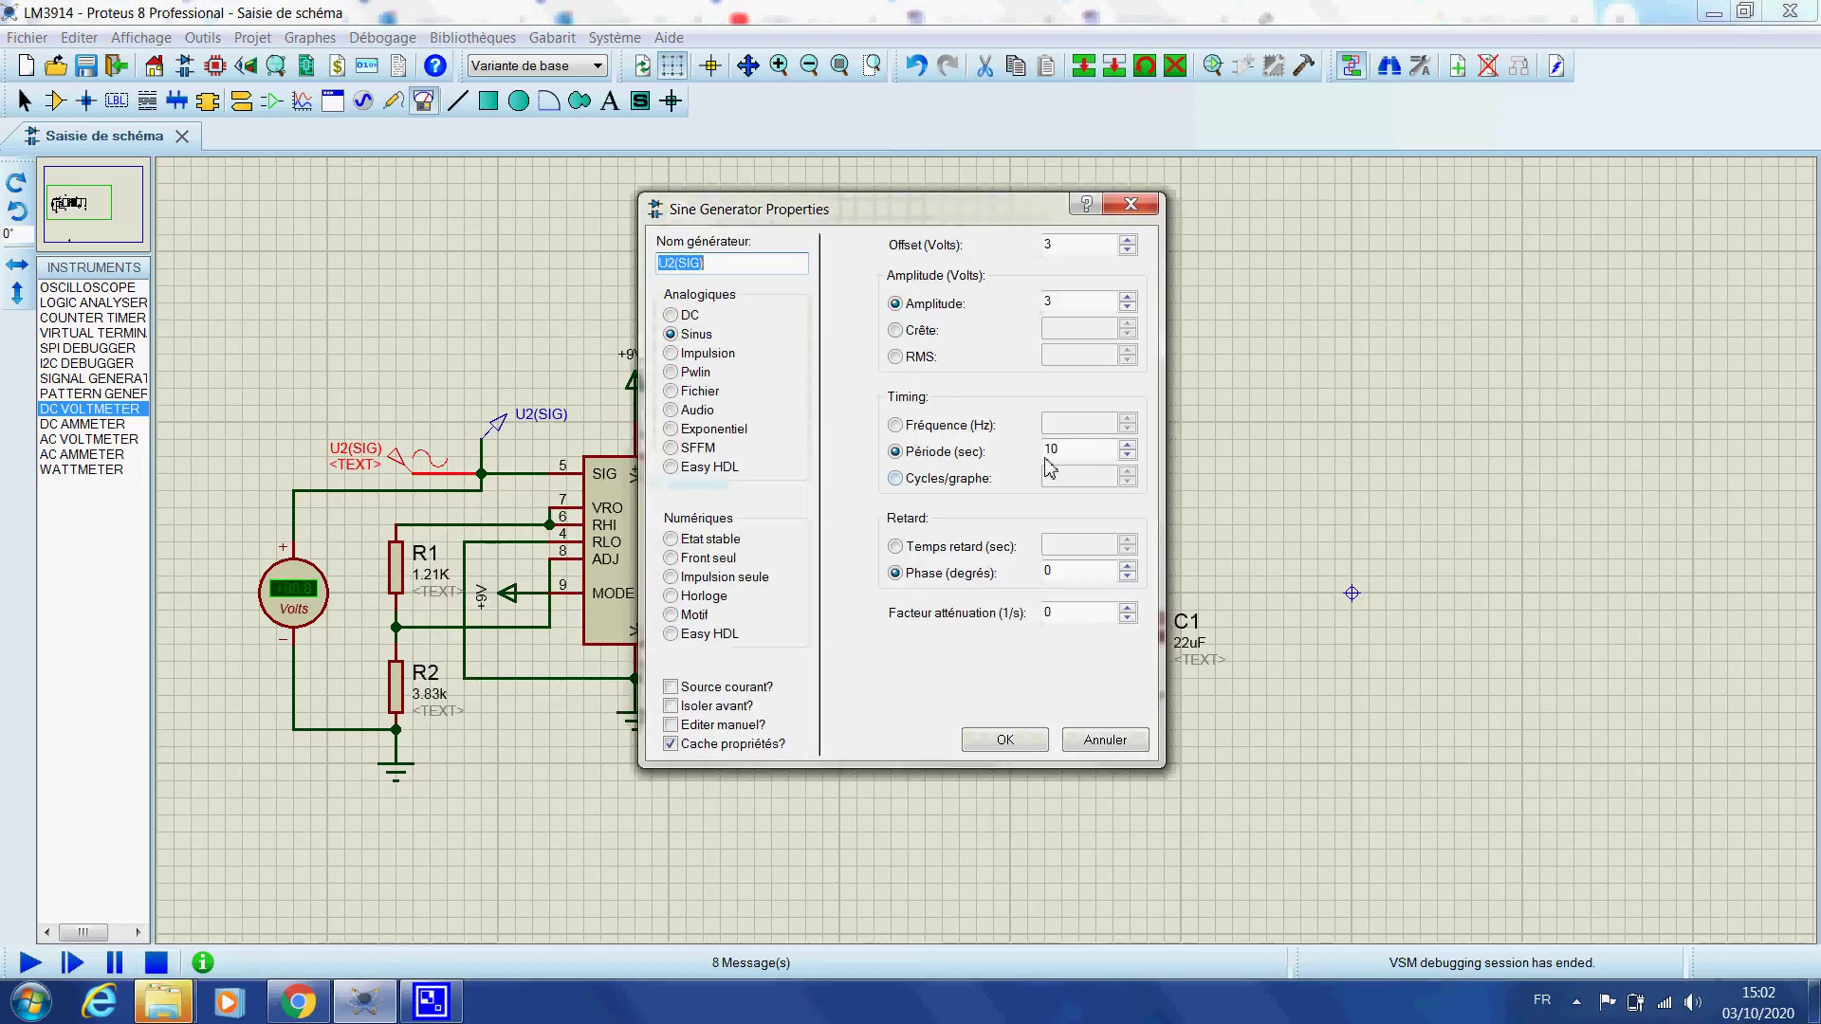
click(671, 315)
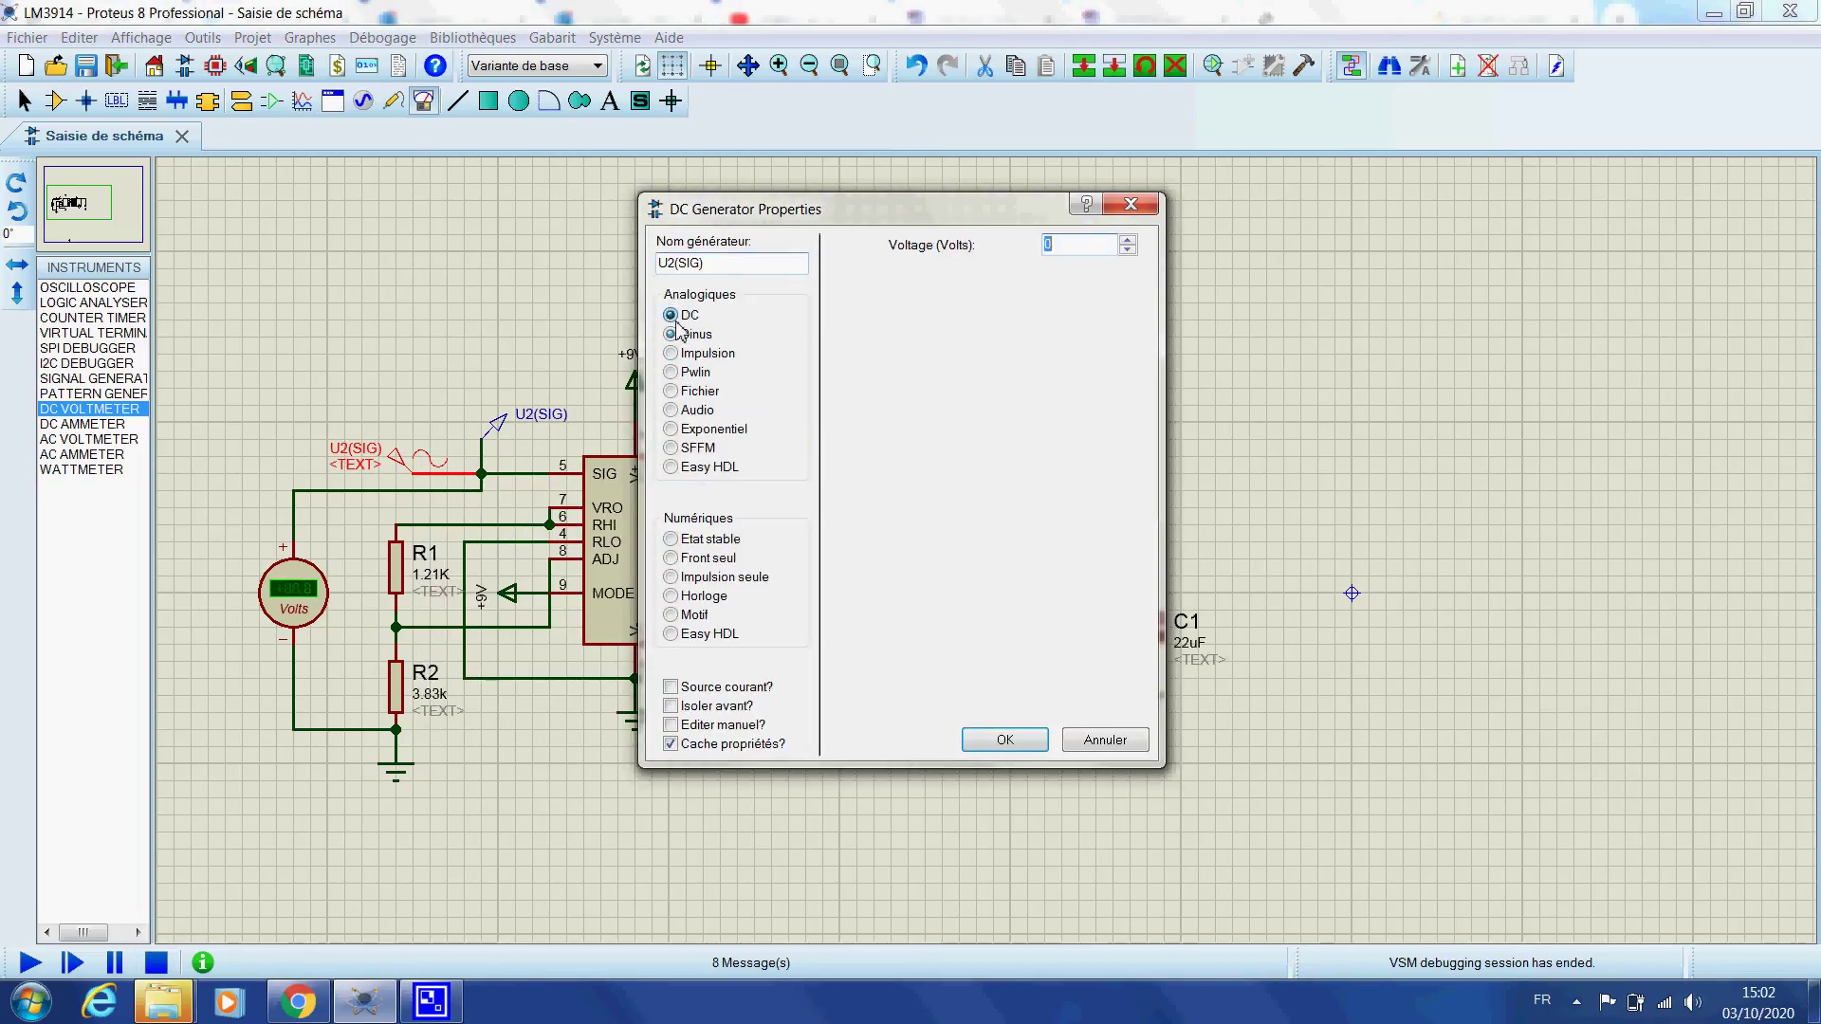
text(2)
click(972, 738)
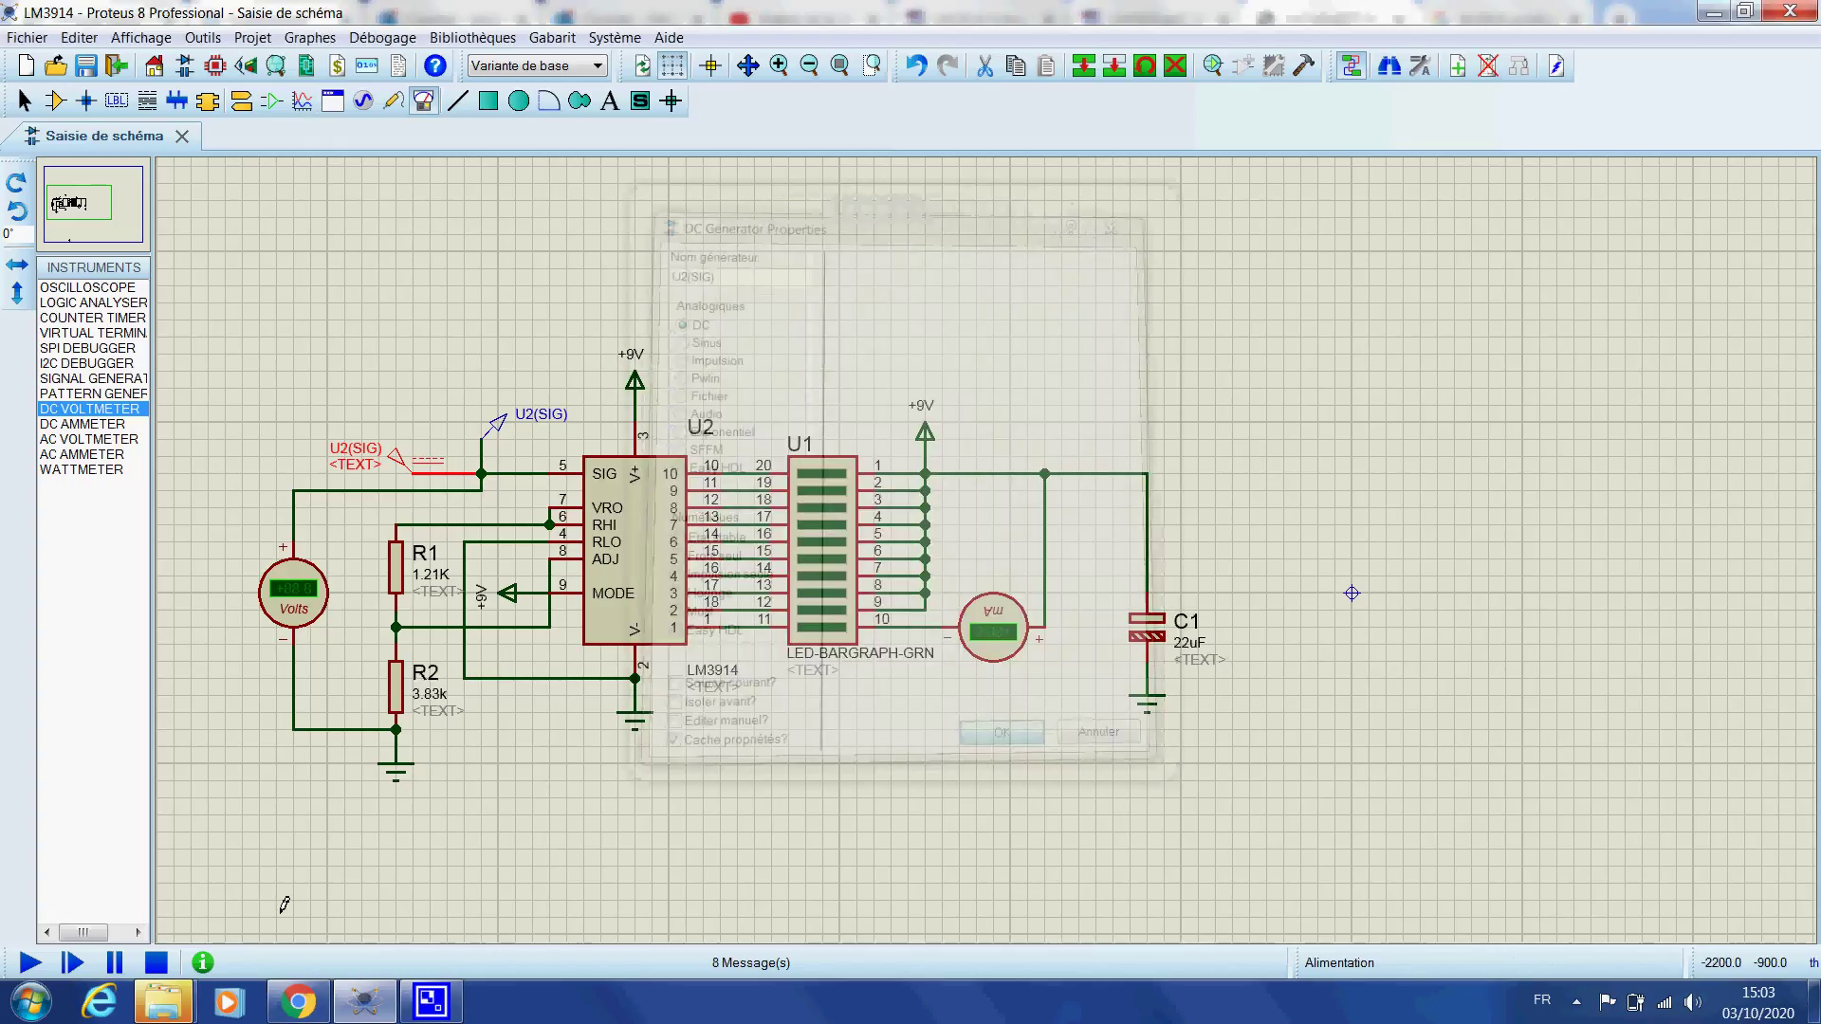
click(30, 963)
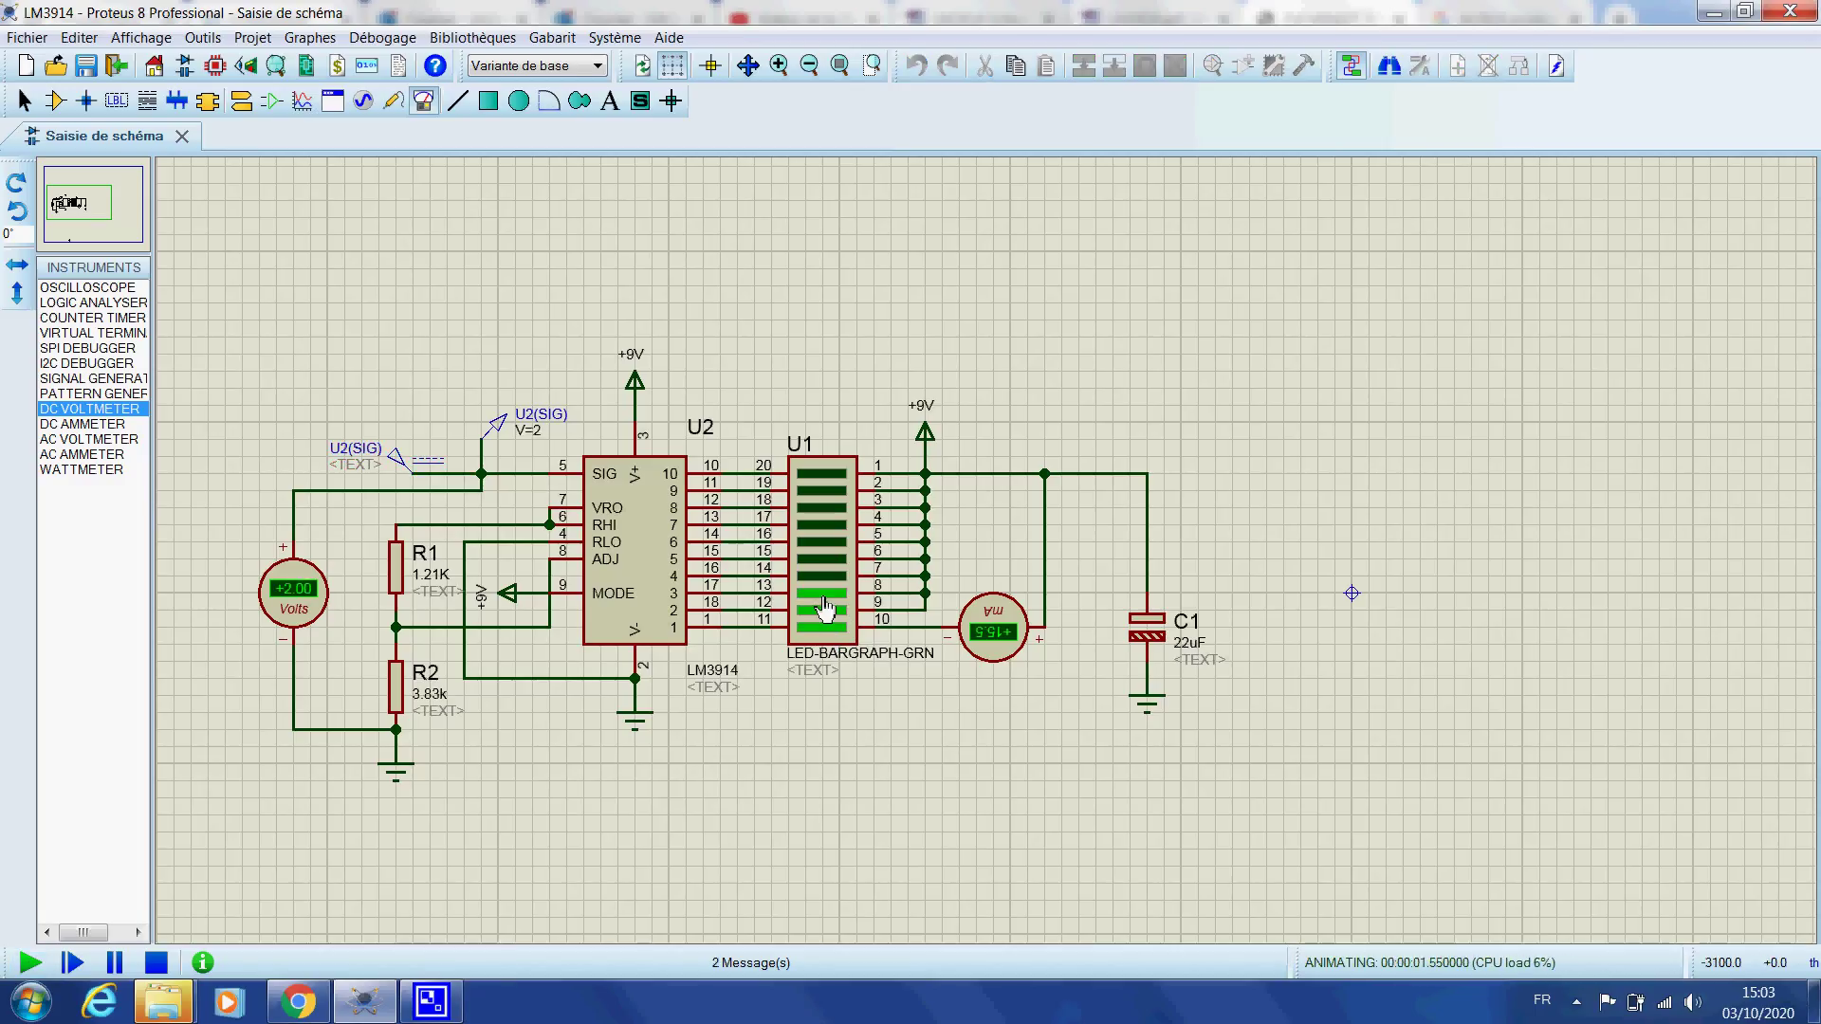
Stop the simulation, set the U2(SIG) DC generator's voltage to 3 V and rerun it.
right_click(399, 457)
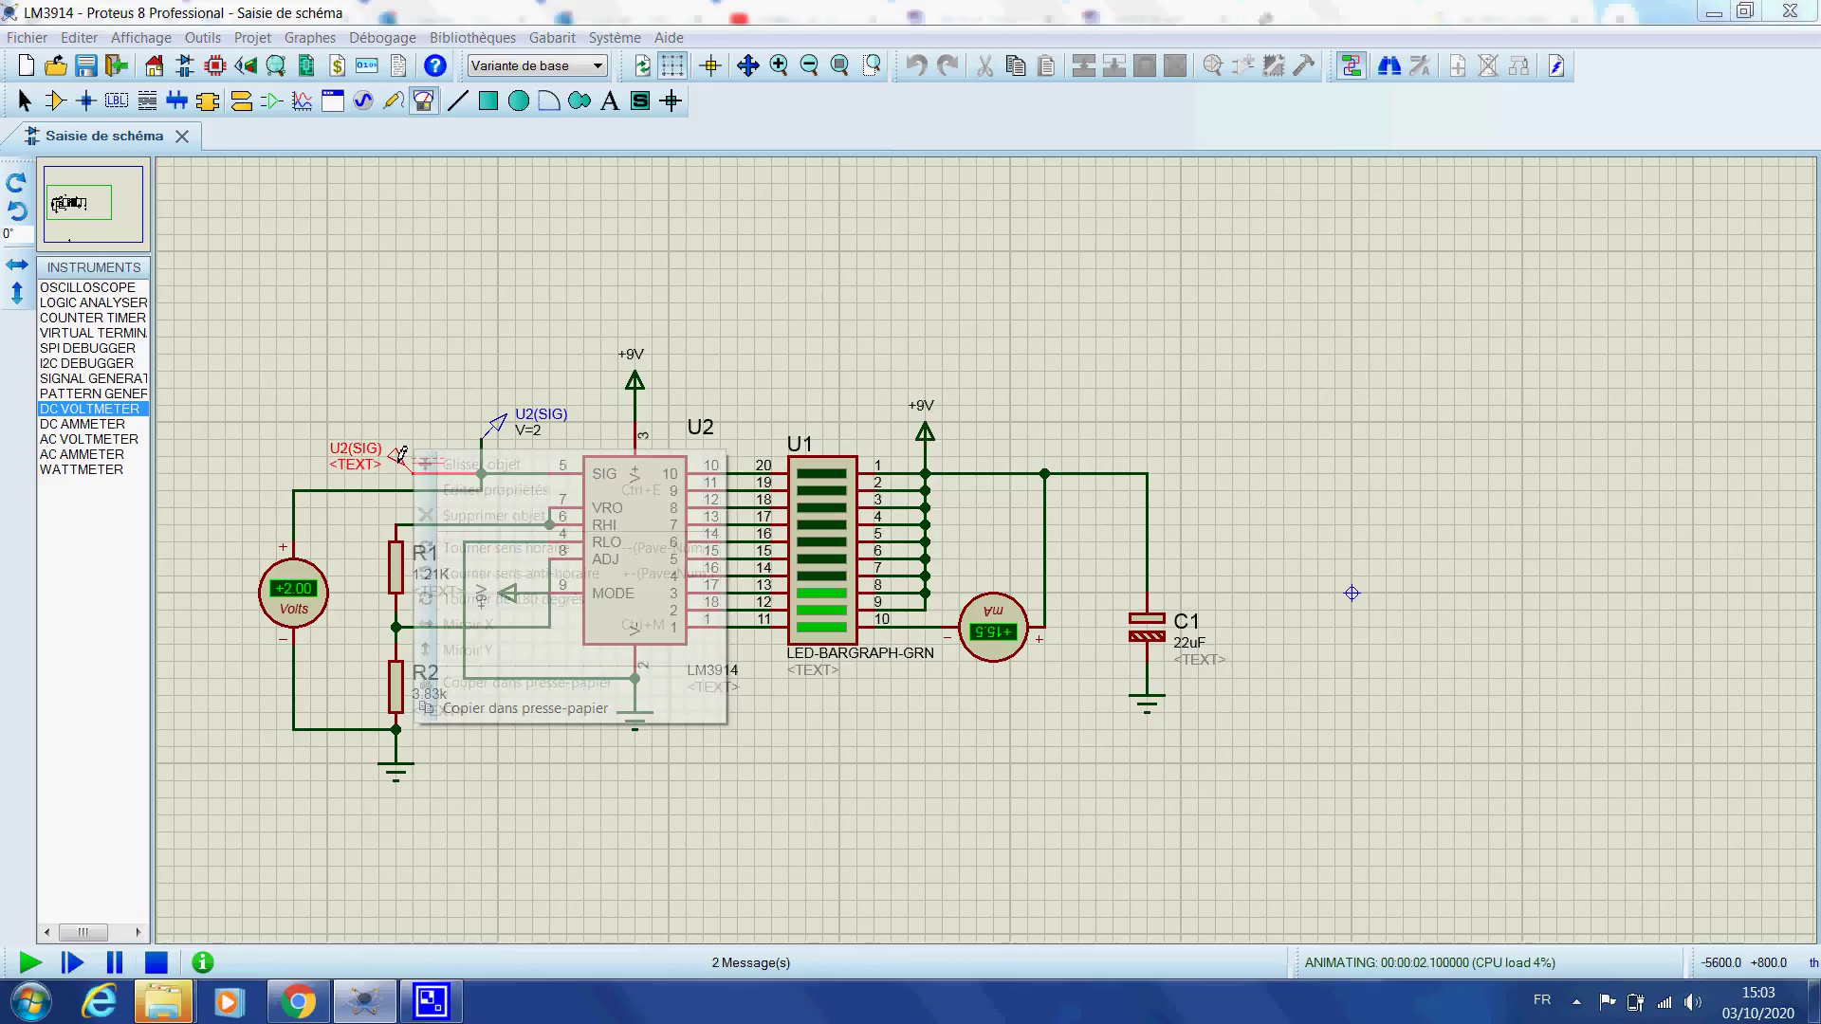
click(156, 963)
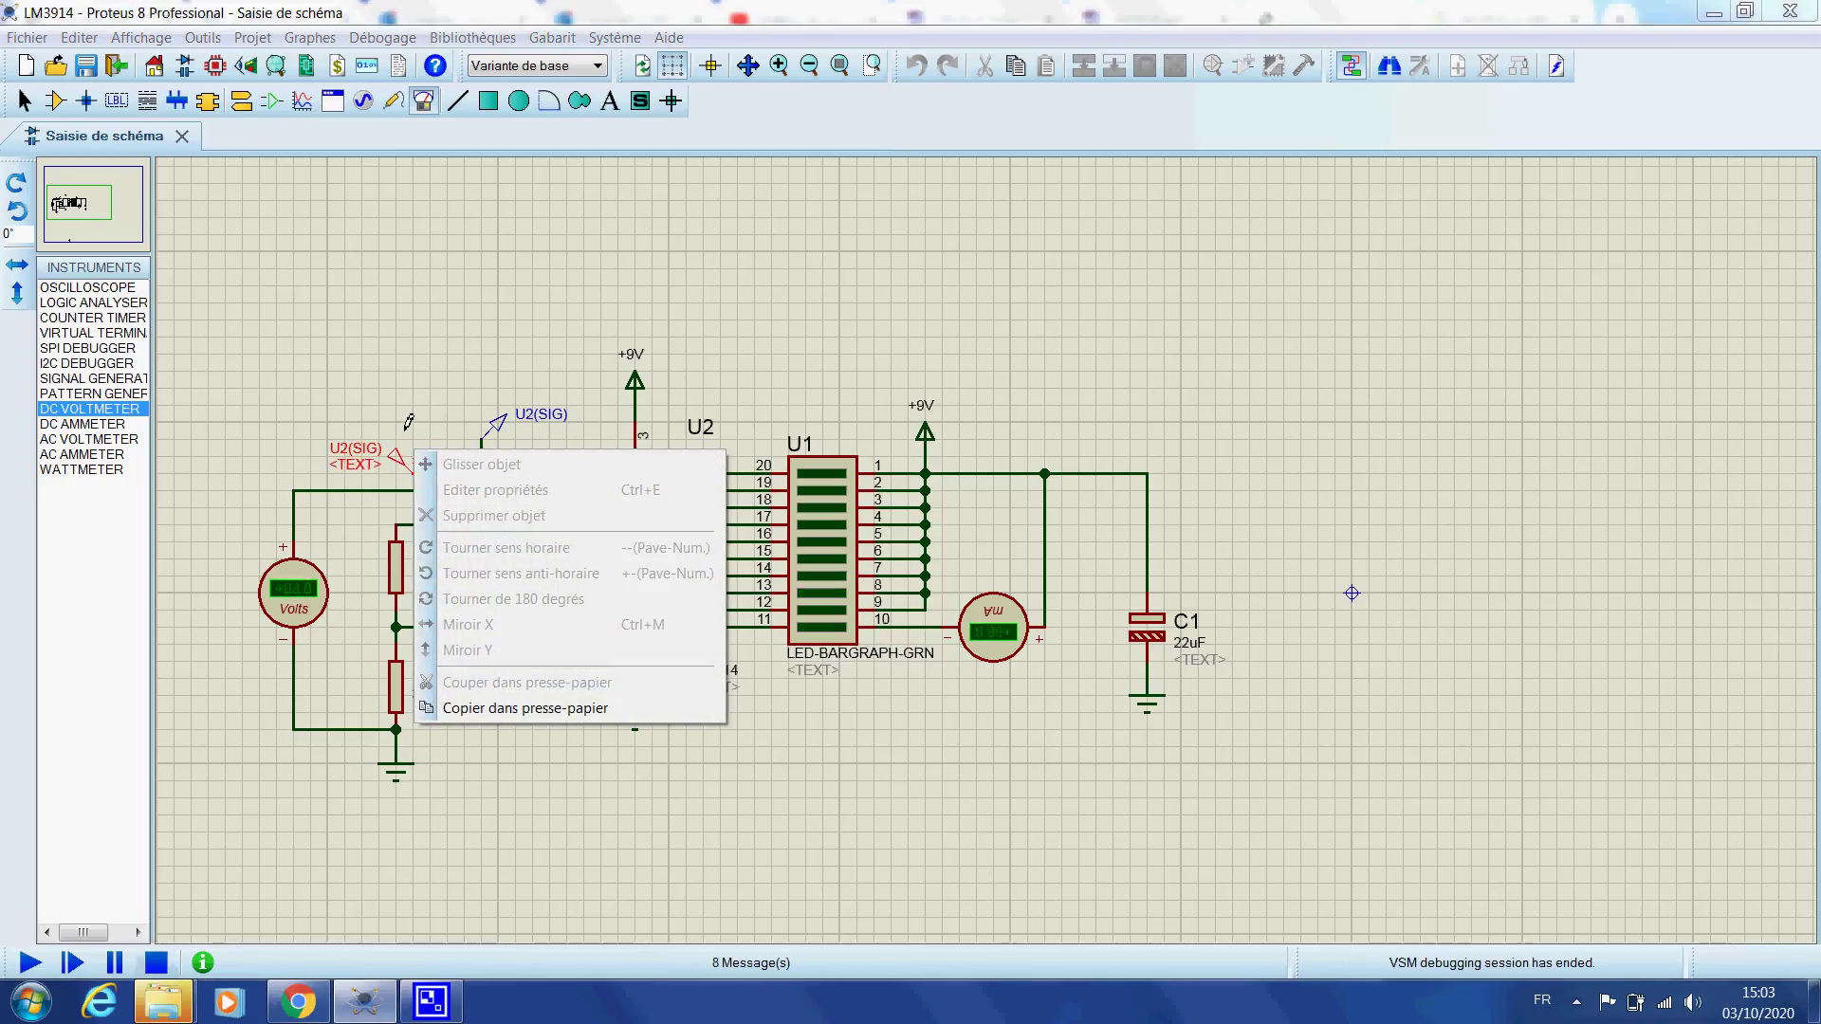
right_click(402, 474)
click(450, 496)
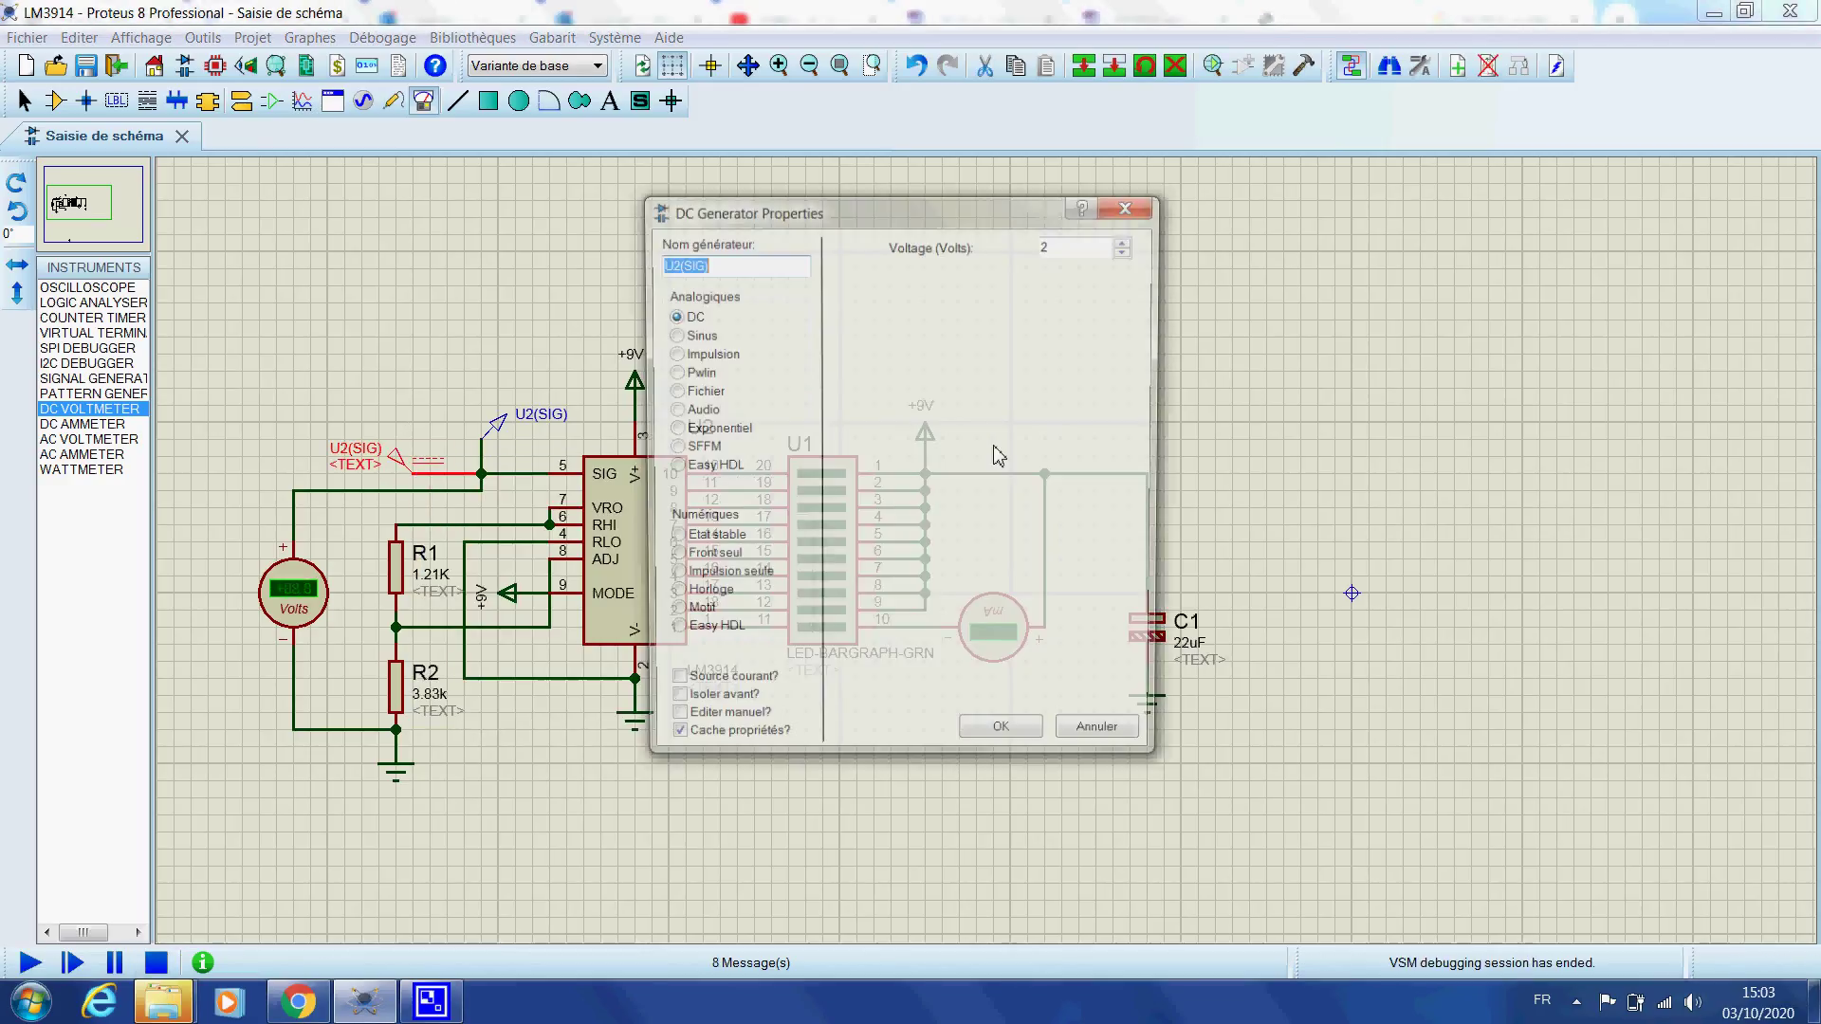
double_click(1053, 245)
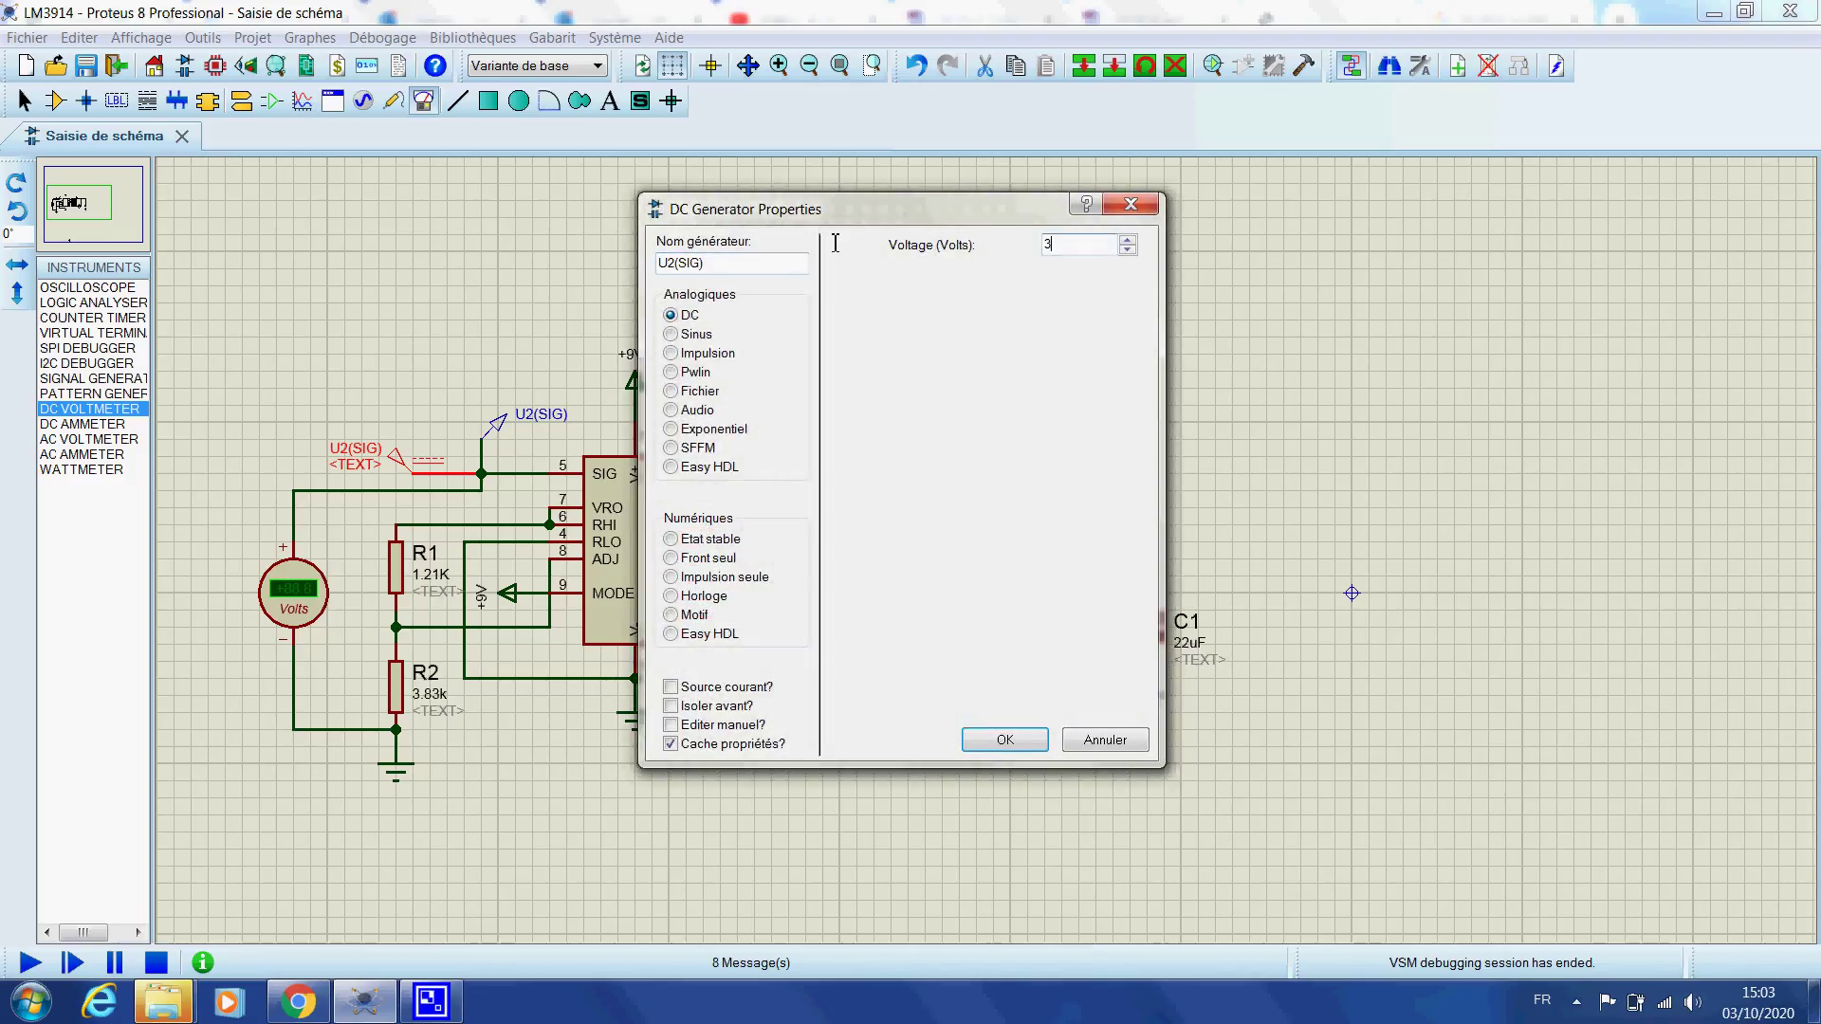
text(3)
click(1021, 749)
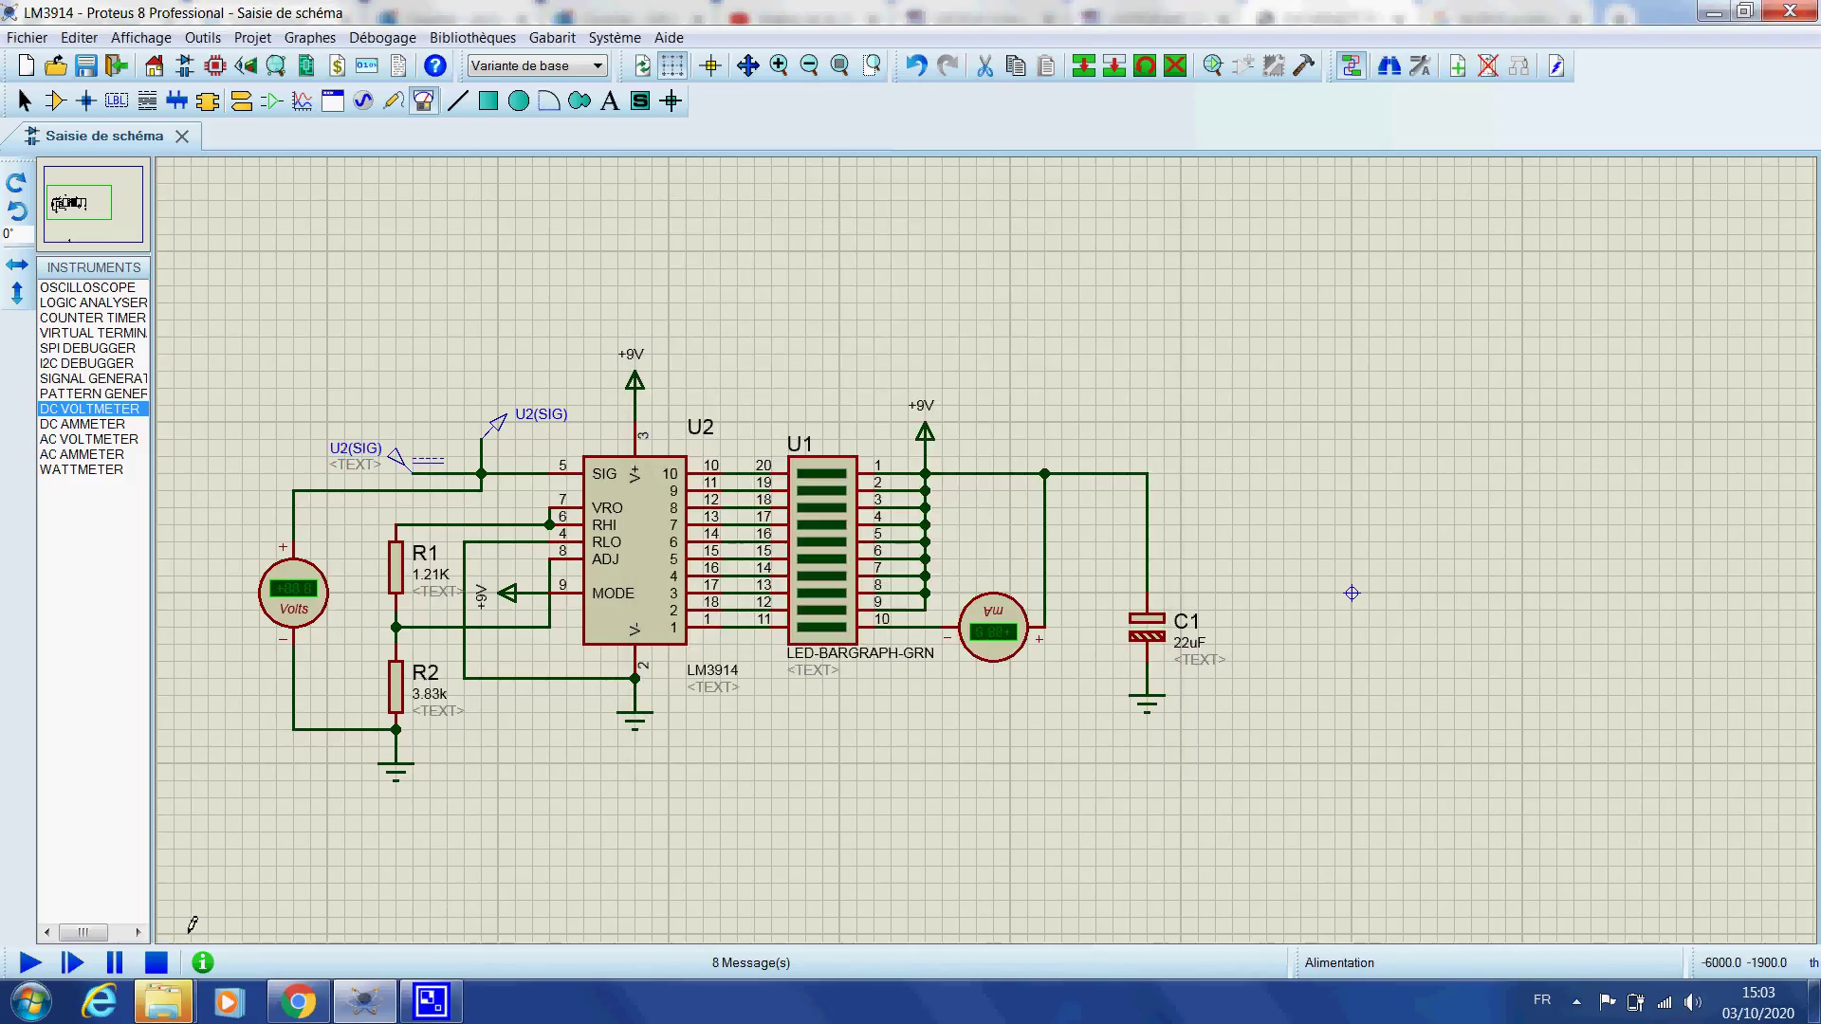
key(F12)
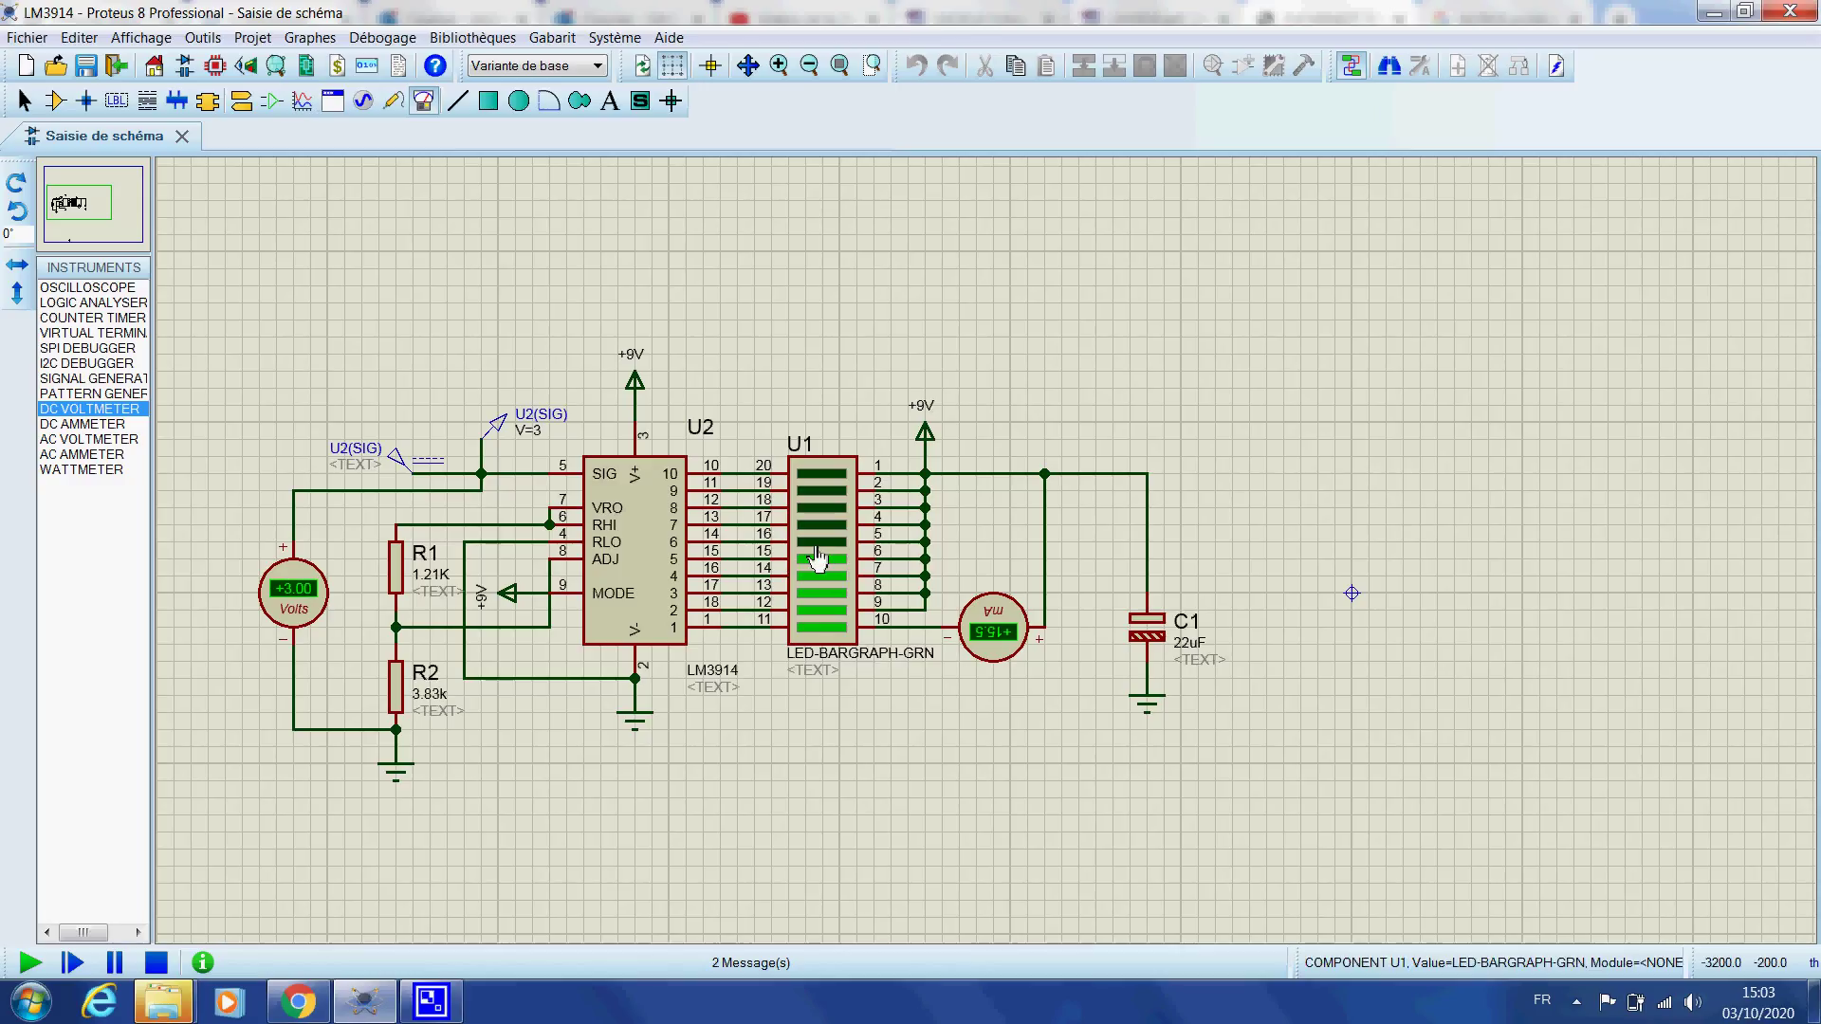
Switch to the LM3914 datasheet in Chrome and examine the internal block diagram with its comparators, resistor divider and input buffer.
click(298, 1001)
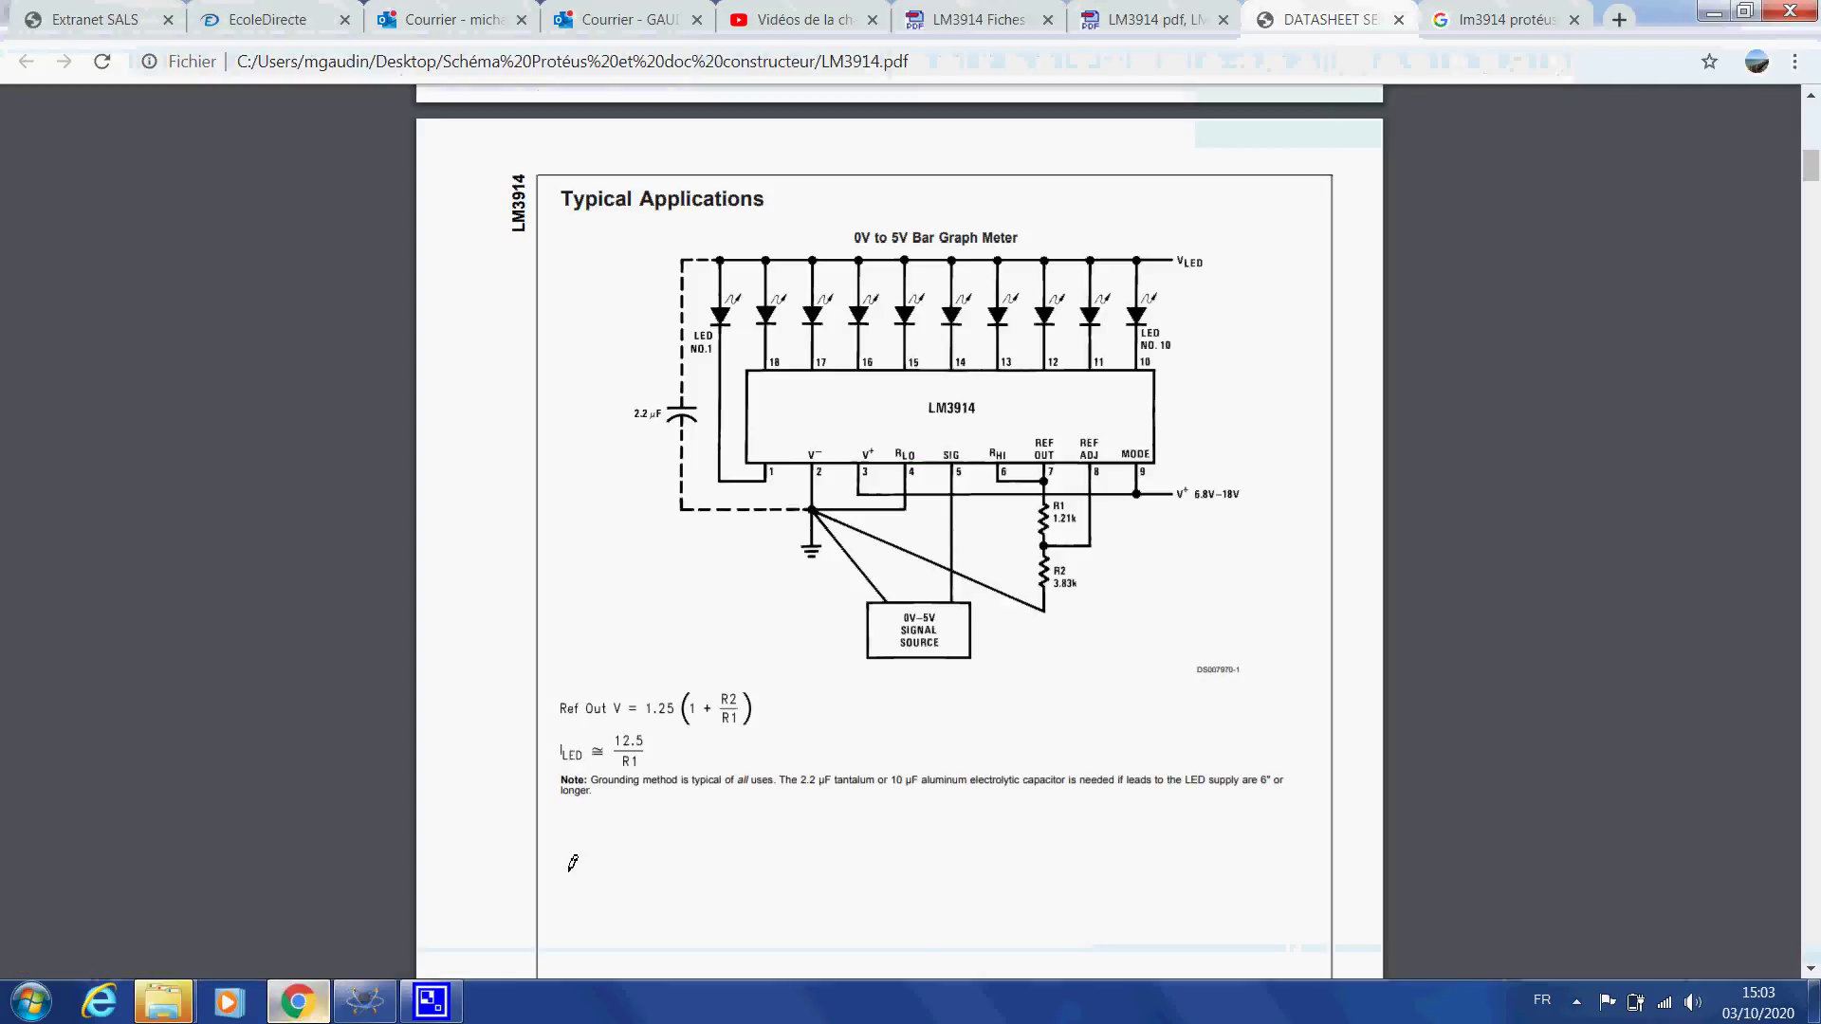
scroll(573, 863, down, 10)
scroll(710, 780, down, 10)
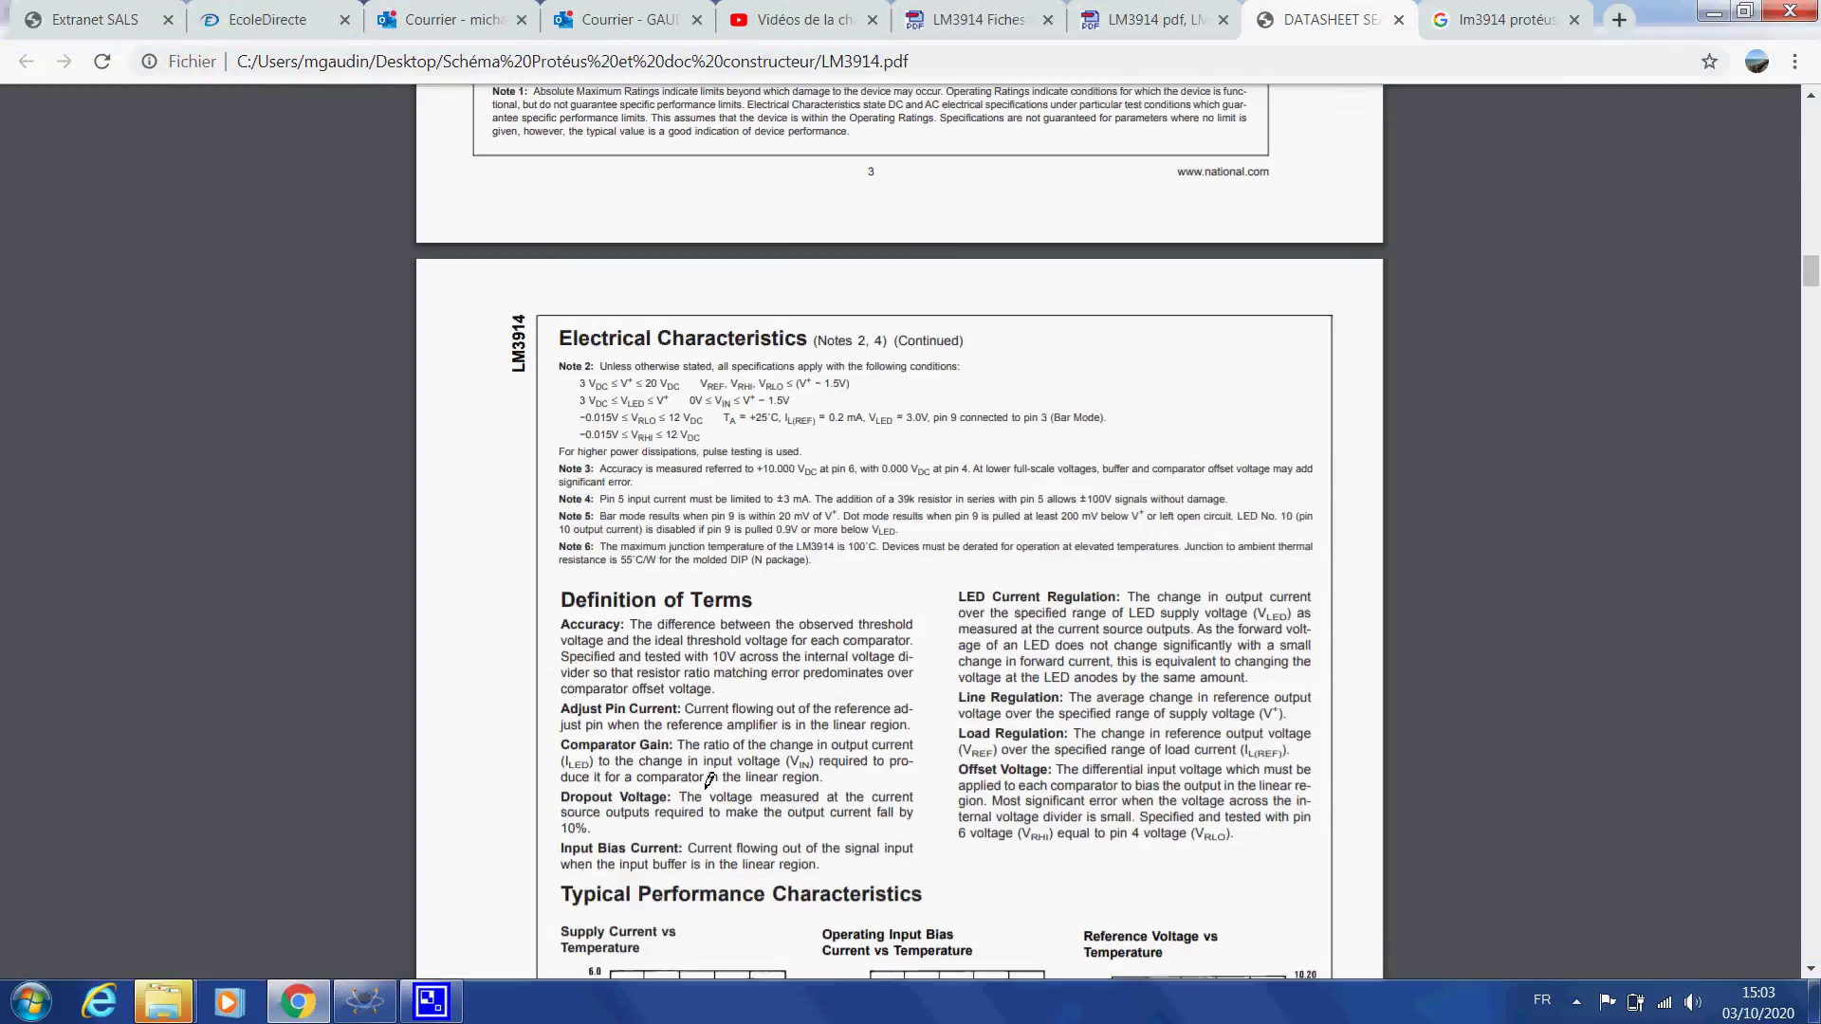
scroll(709, 780, down, 7)
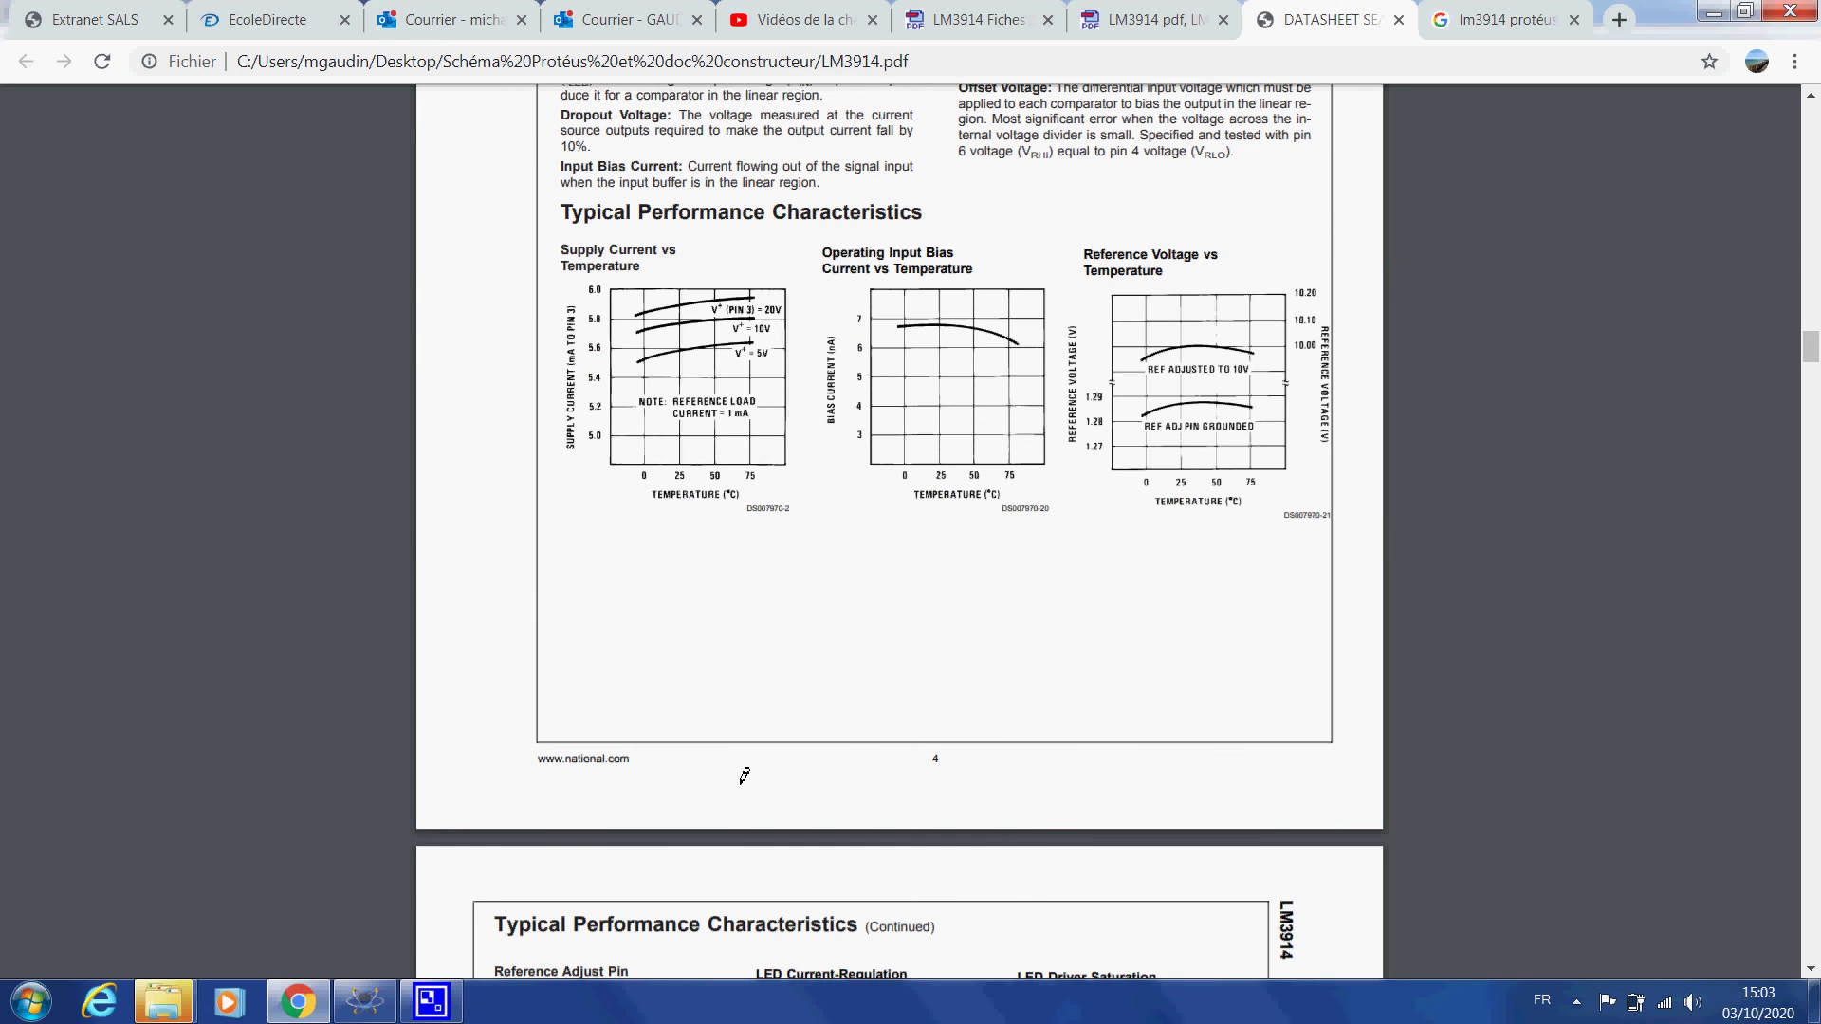
scroll(710, 780, down, 20)
scroll(762, 776, down, 2)
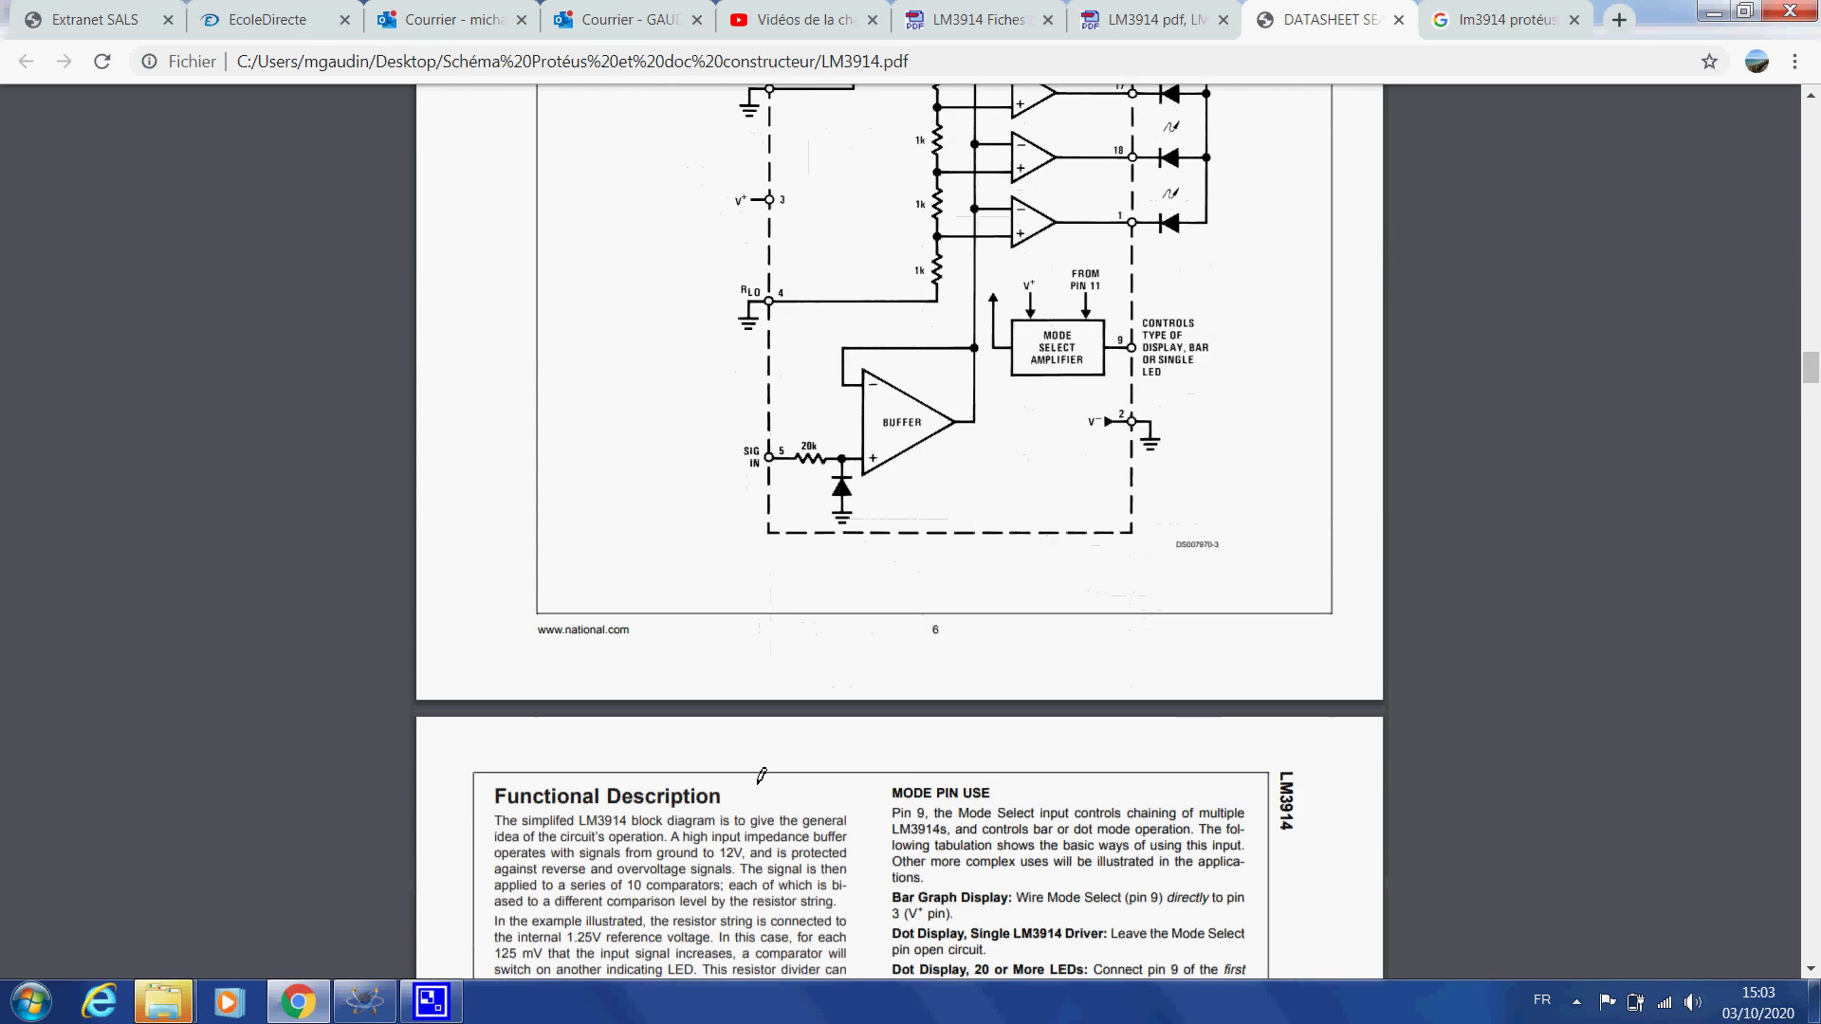
scroll(761, 776, up, 3)
scroll(762, 776, up, 3)
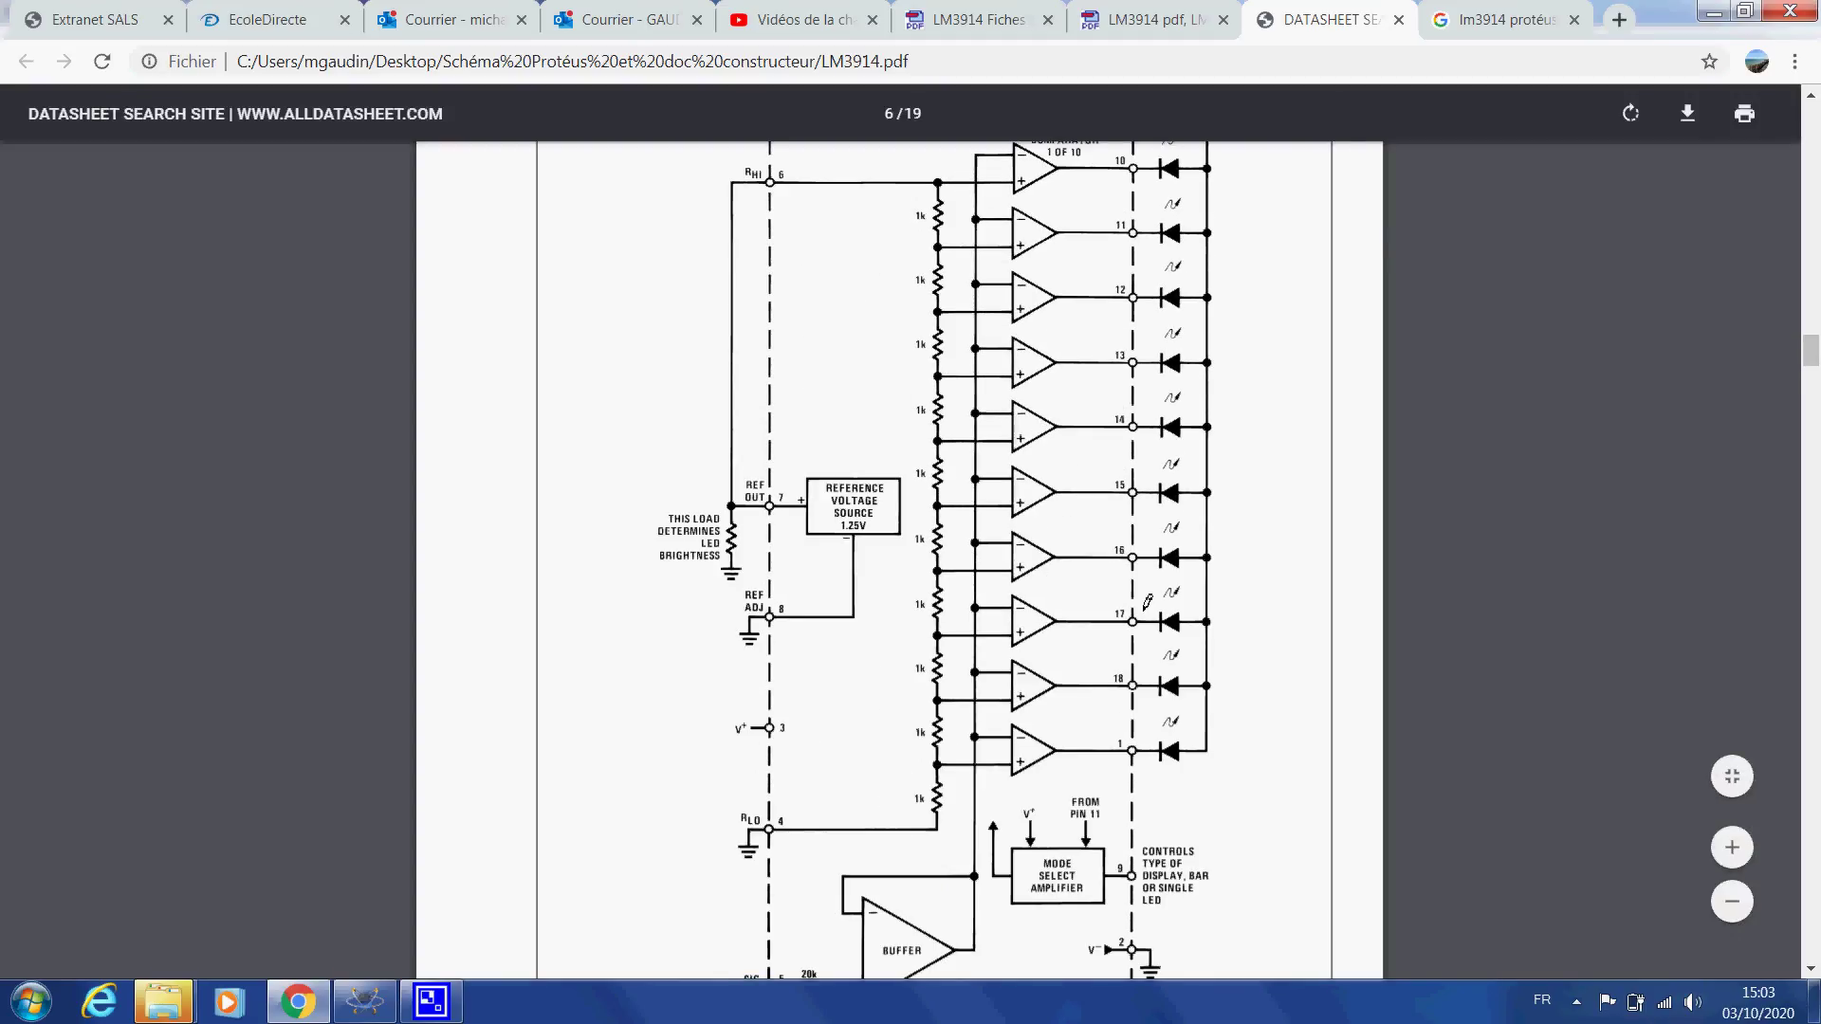
scroll(1148, 603, down, 1)
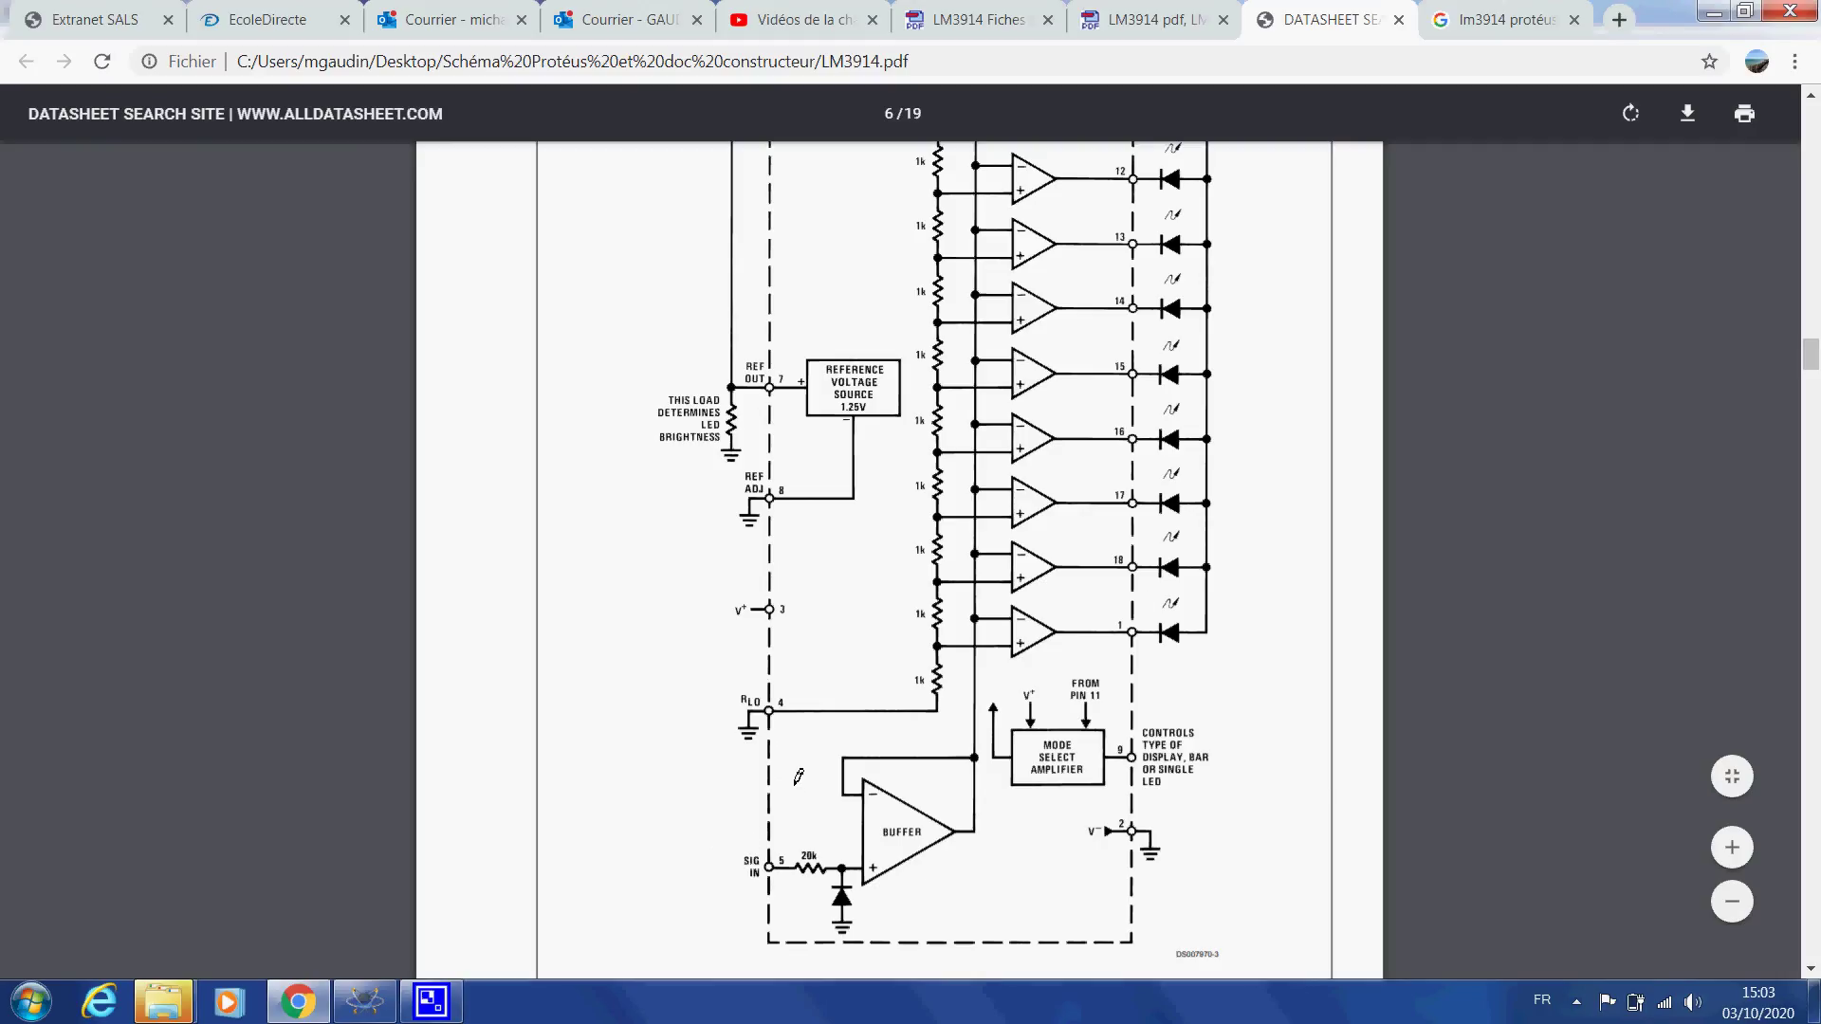
Compare the running bar graph simulation in Proteus with the LM3914 block diagram in the Chrome datasheet.
click(390, 1003)
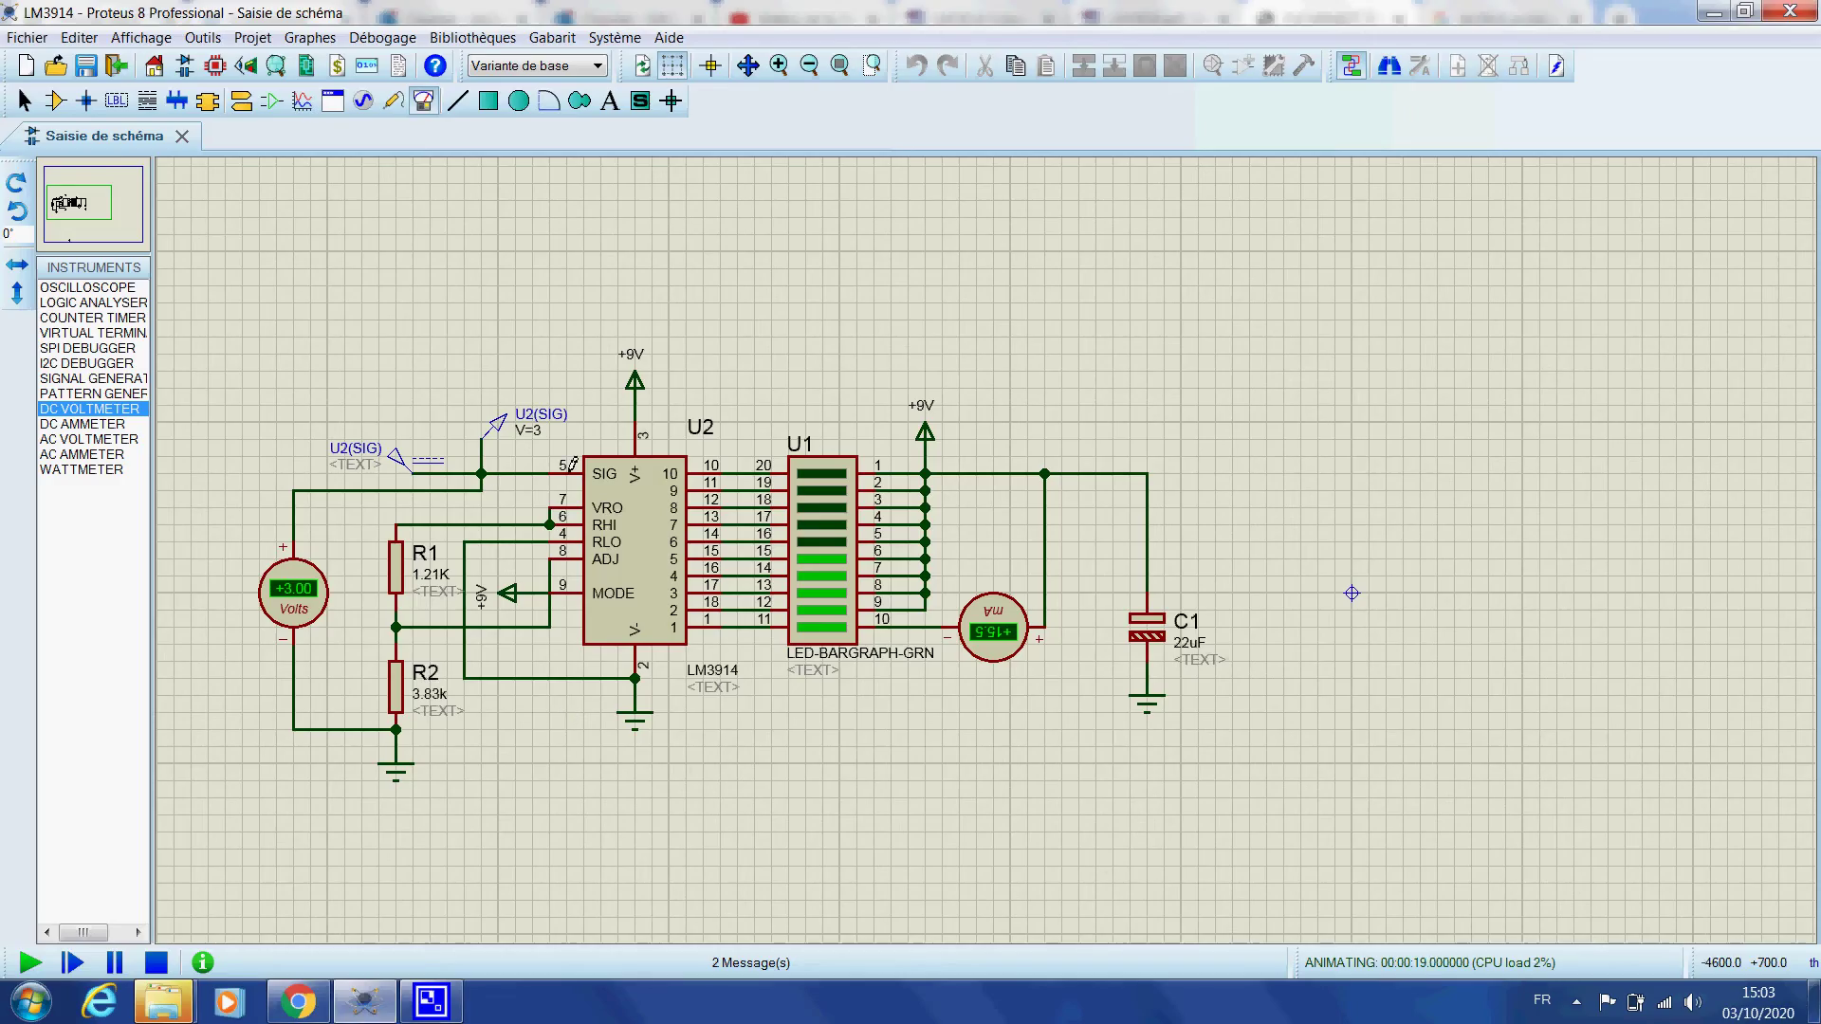
click(299, 1002)
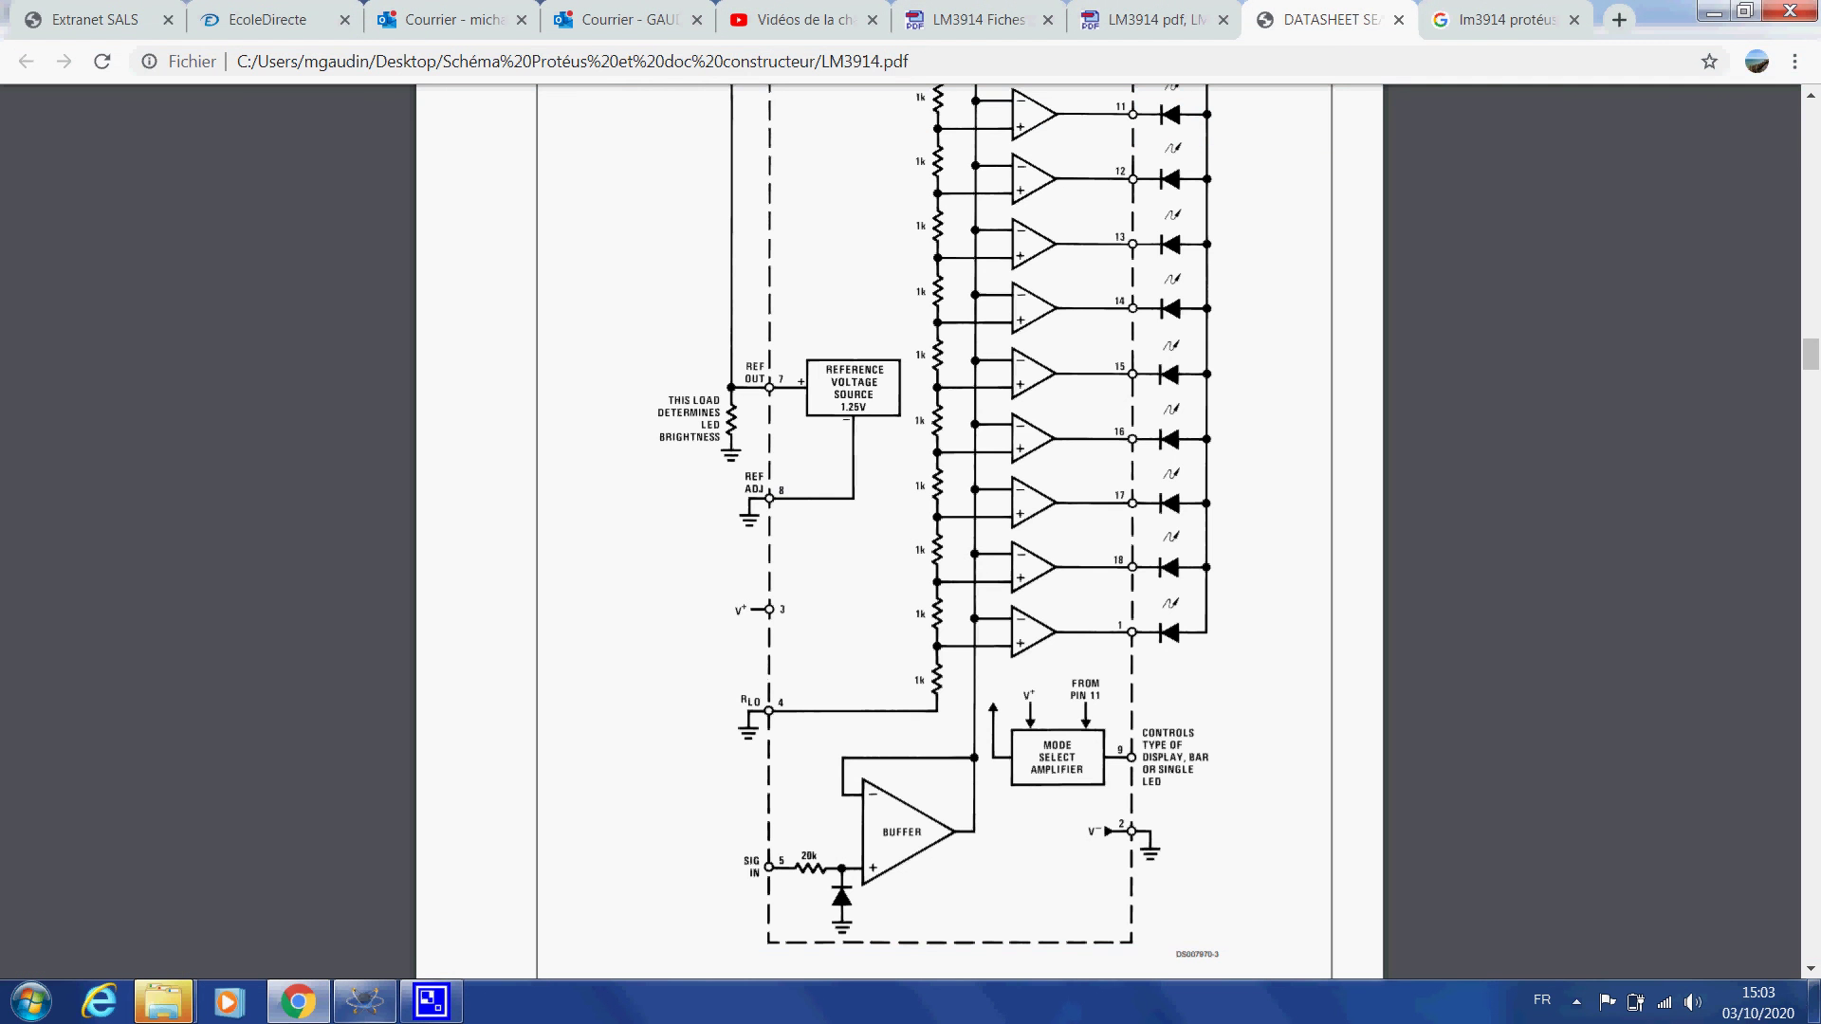
click(389, 1018)
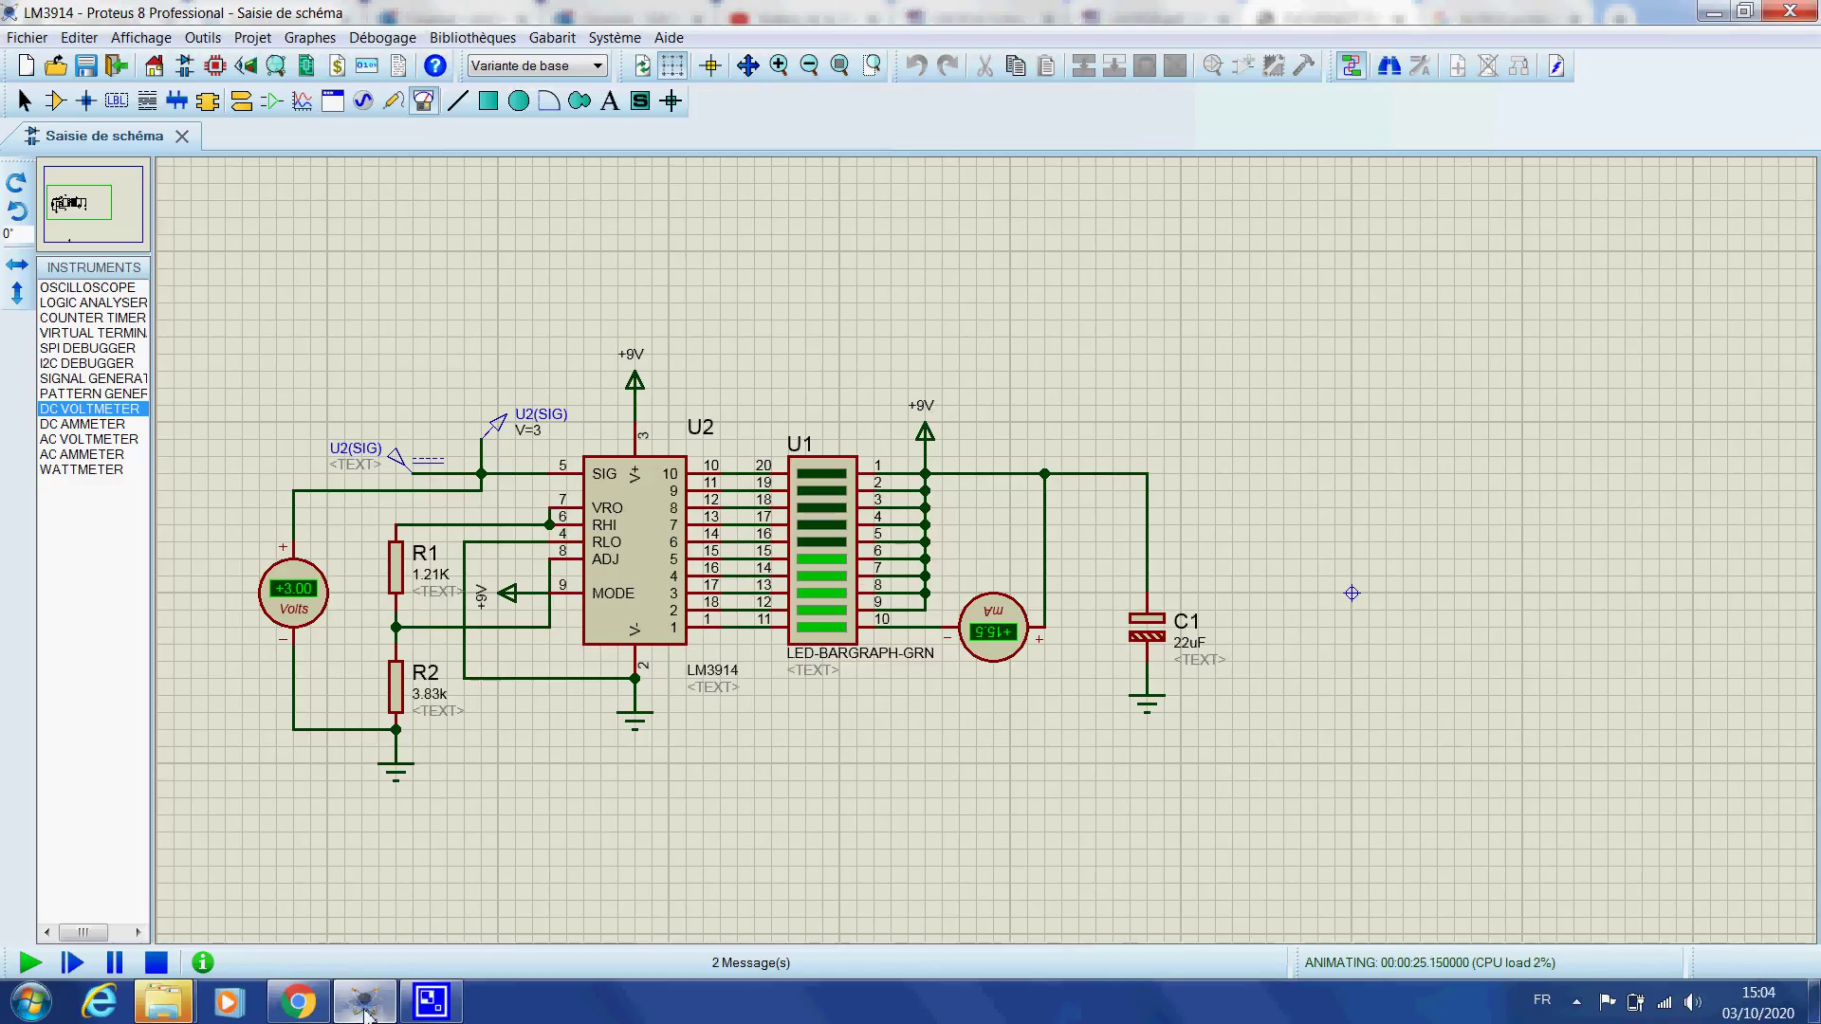
Return to the Chrome datasheet and examine the 20-segment Zero-Center Meter schematic under Typical Applications.
click(313, 1016)
scroll(918, 752, down, 15)
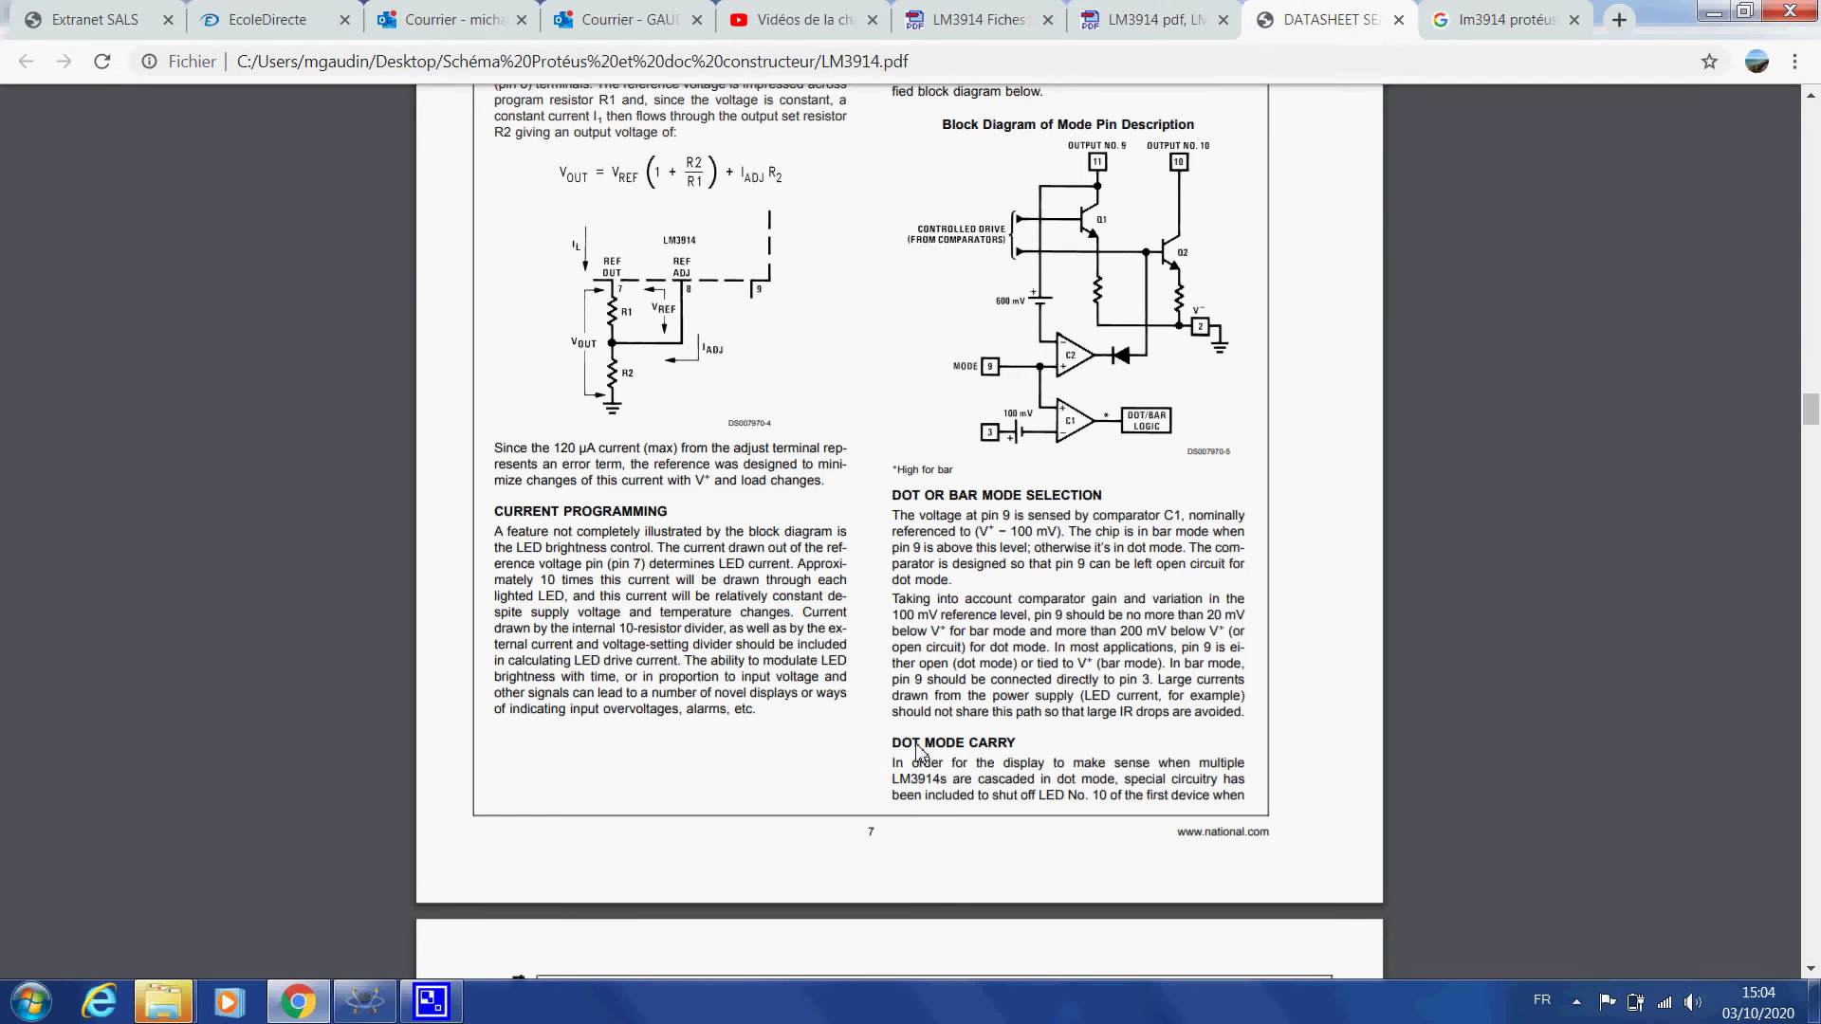
scroll(918, 752, down, 6)
scroll(918, 752, down, 10)
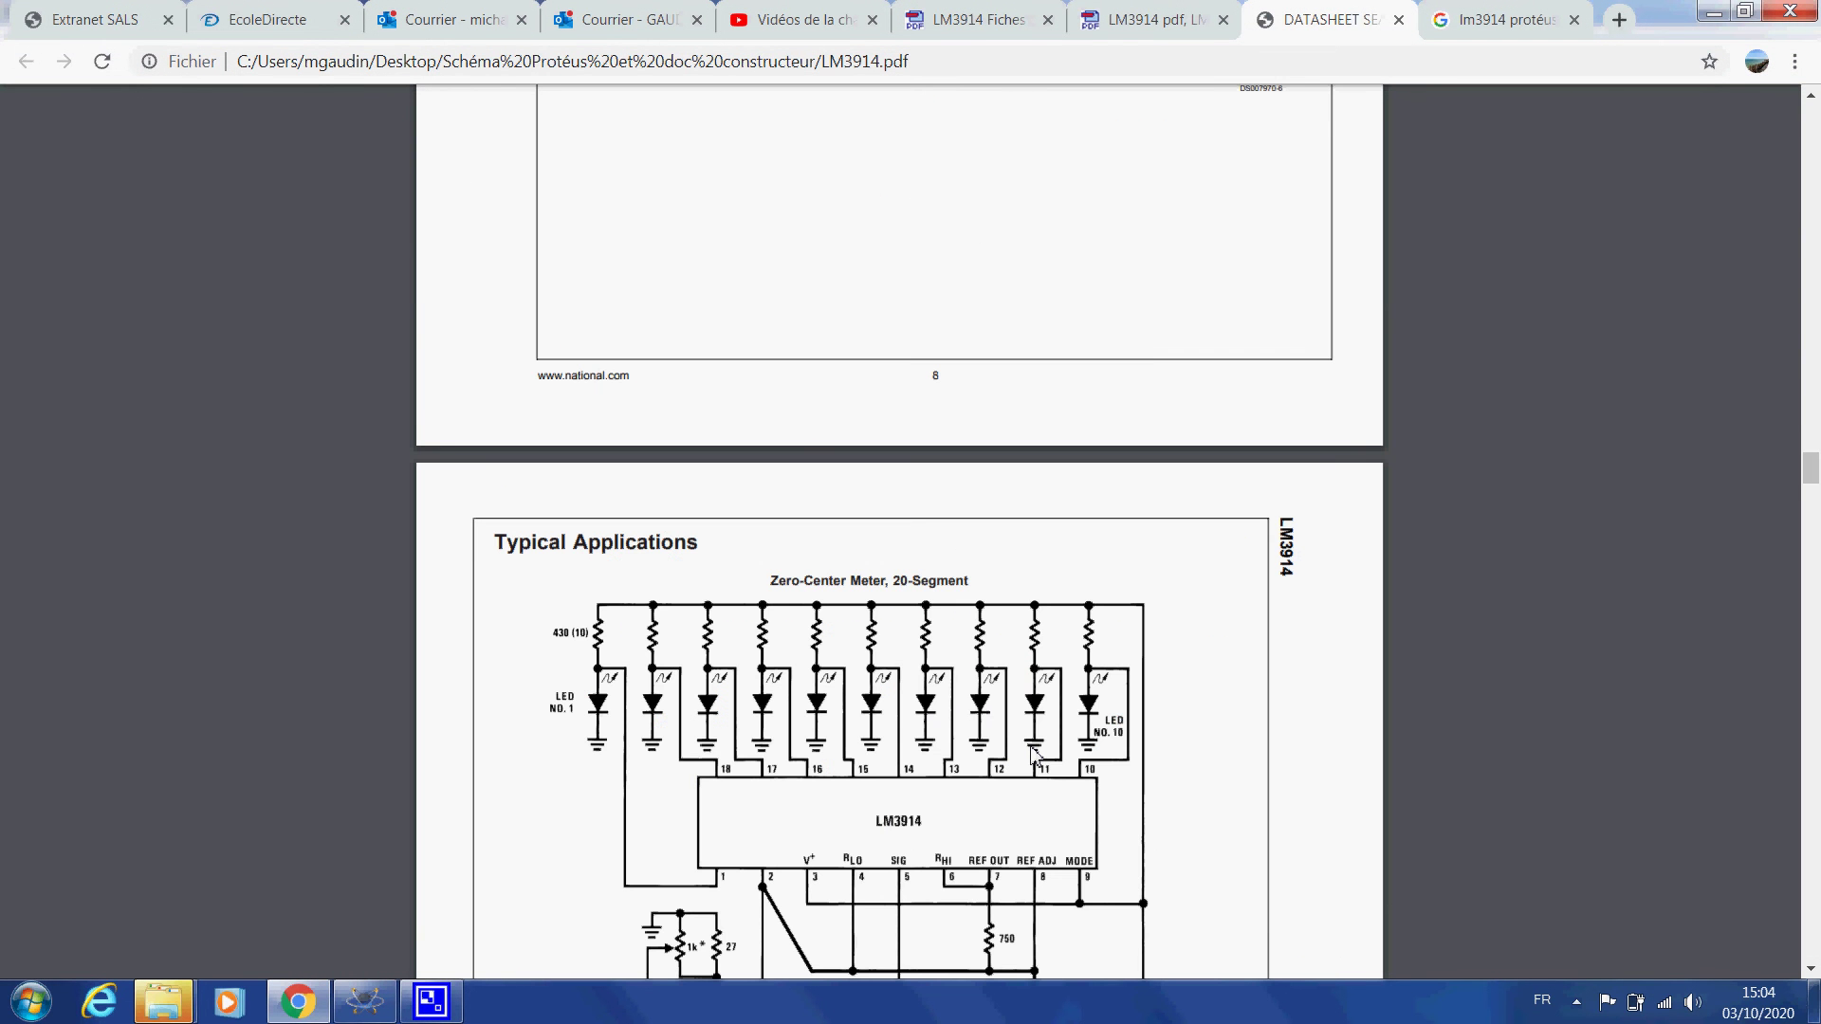
scroll(1254, 763, down, 2)
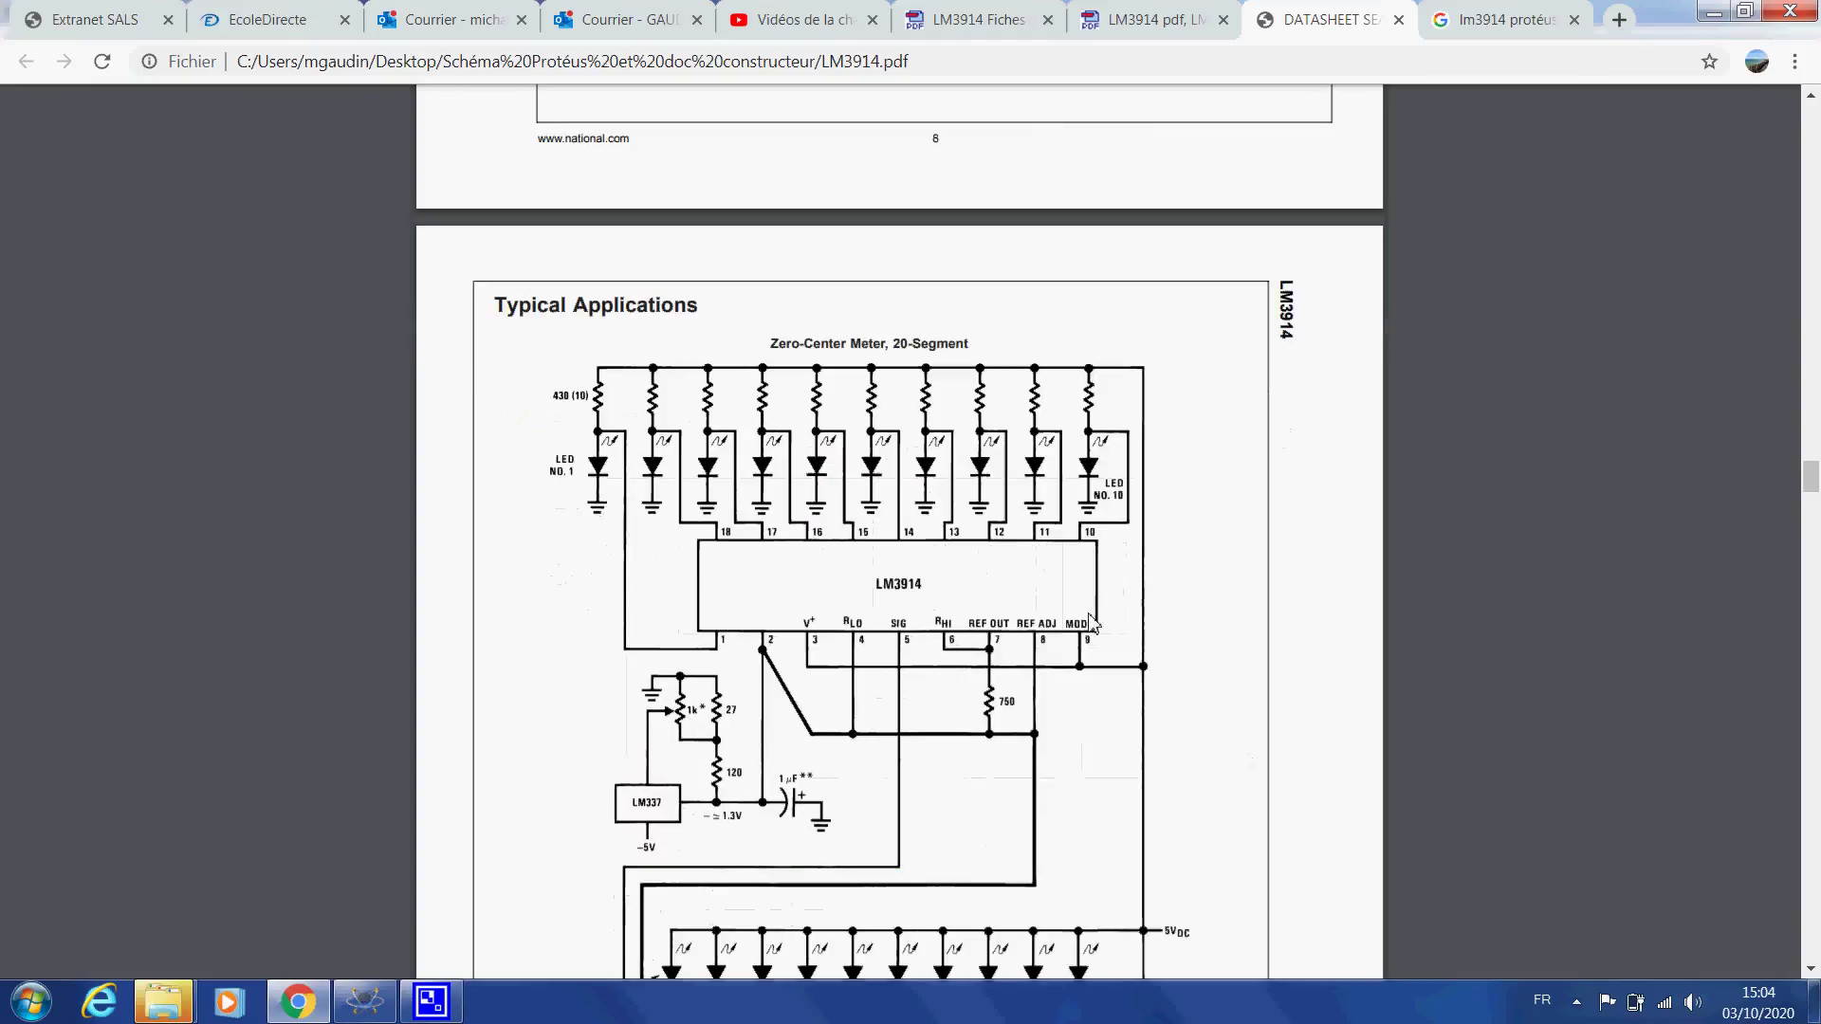
scroll(1091, 622, down, 1)
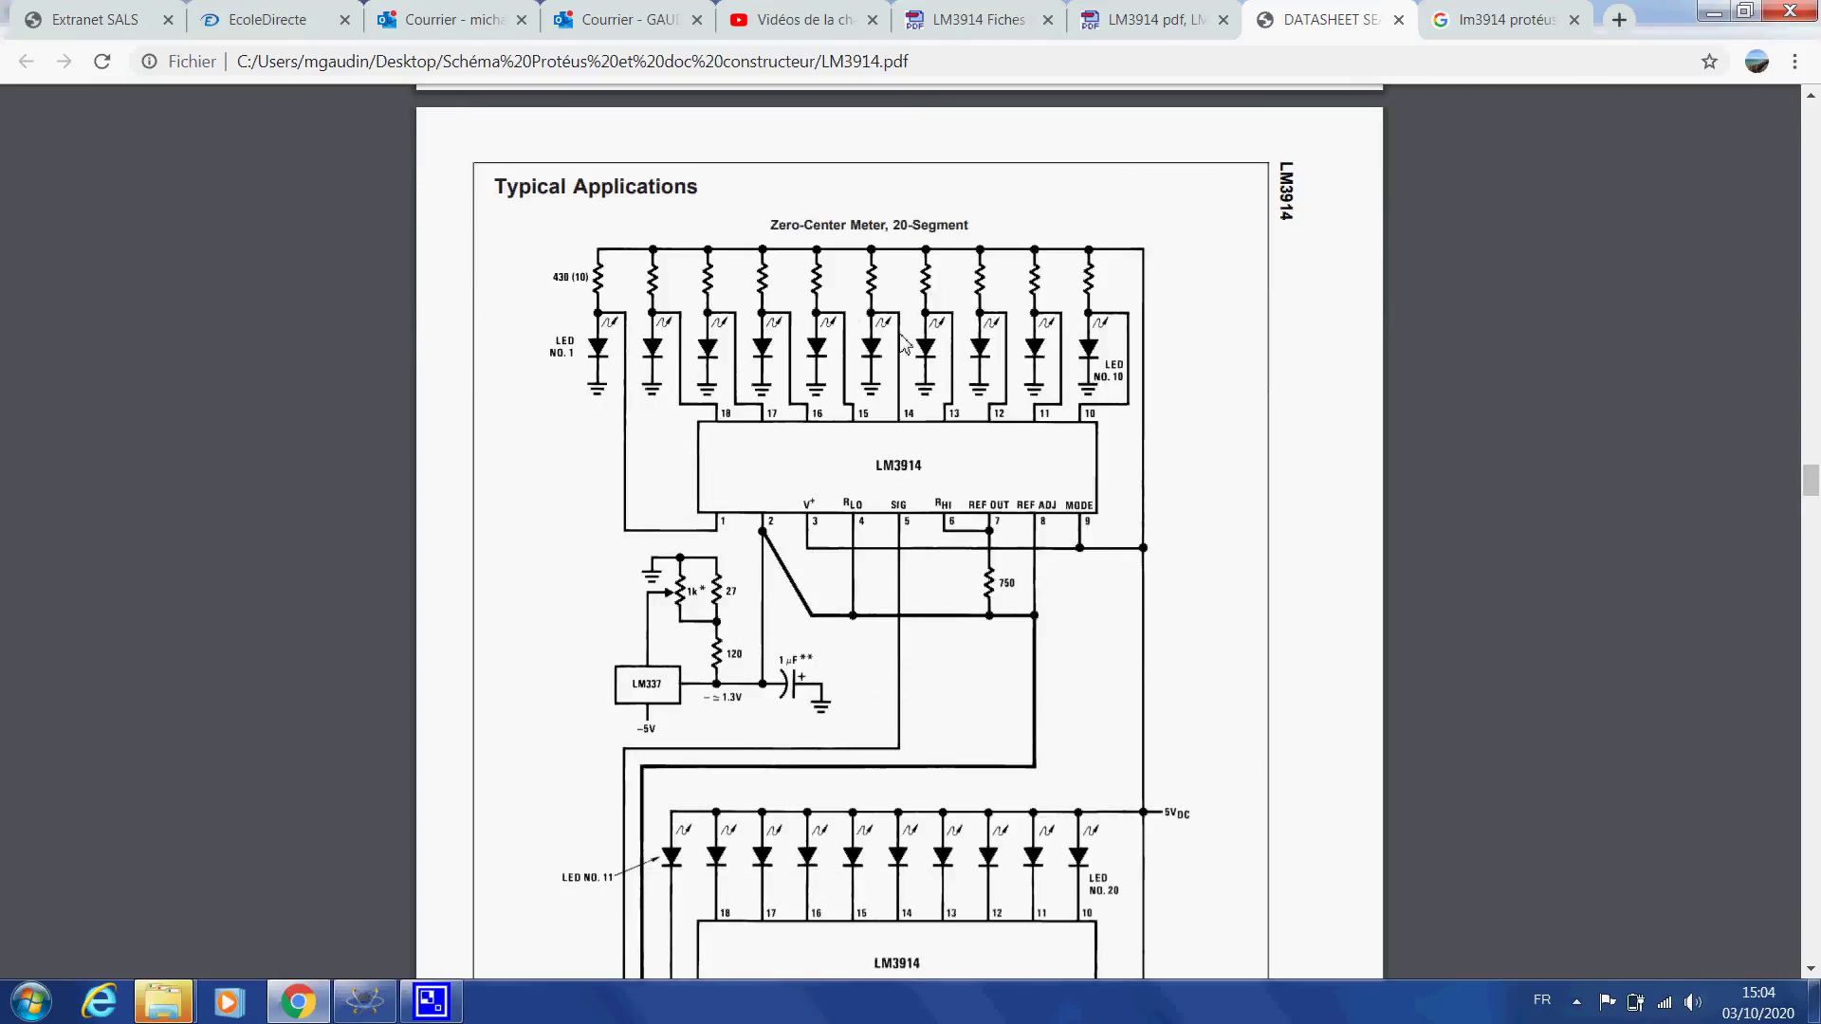
scroll(901, 355, down, 1)
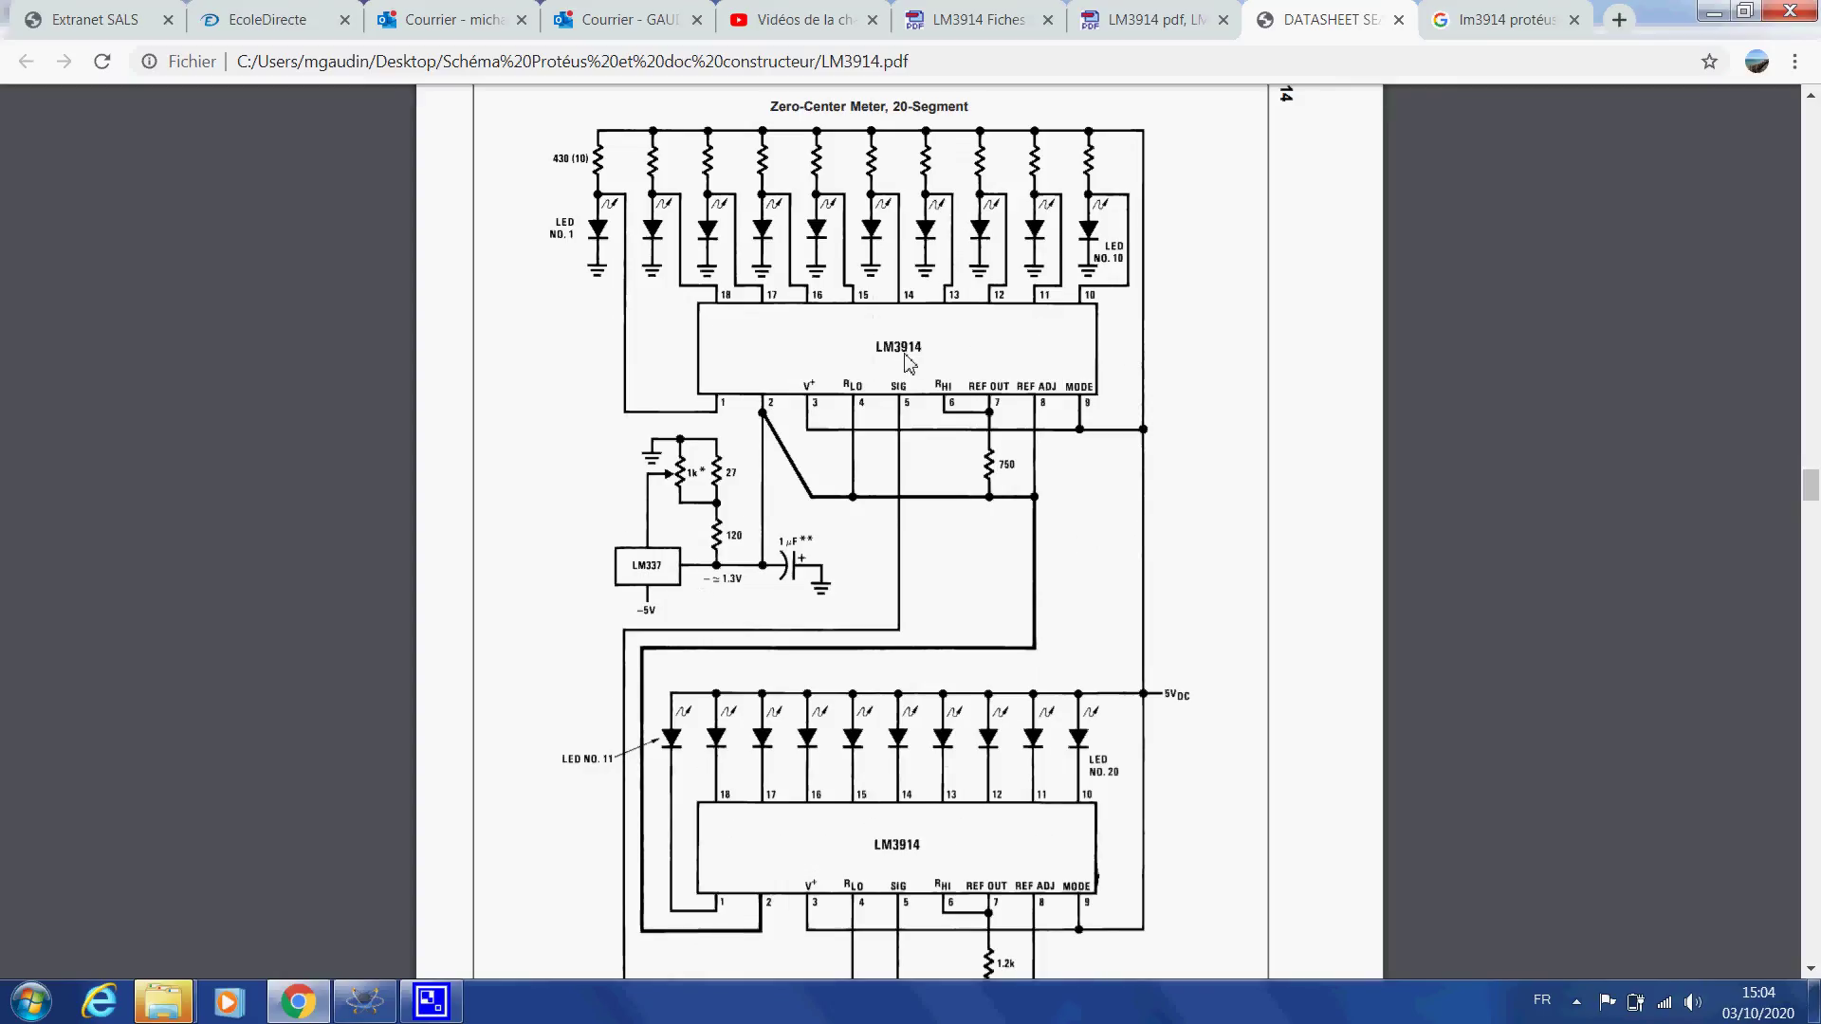
Switch back to Proteus, stop the simulation and set the U2(SIG) DC generator's voltage to 1 V.
click(364, 1001)
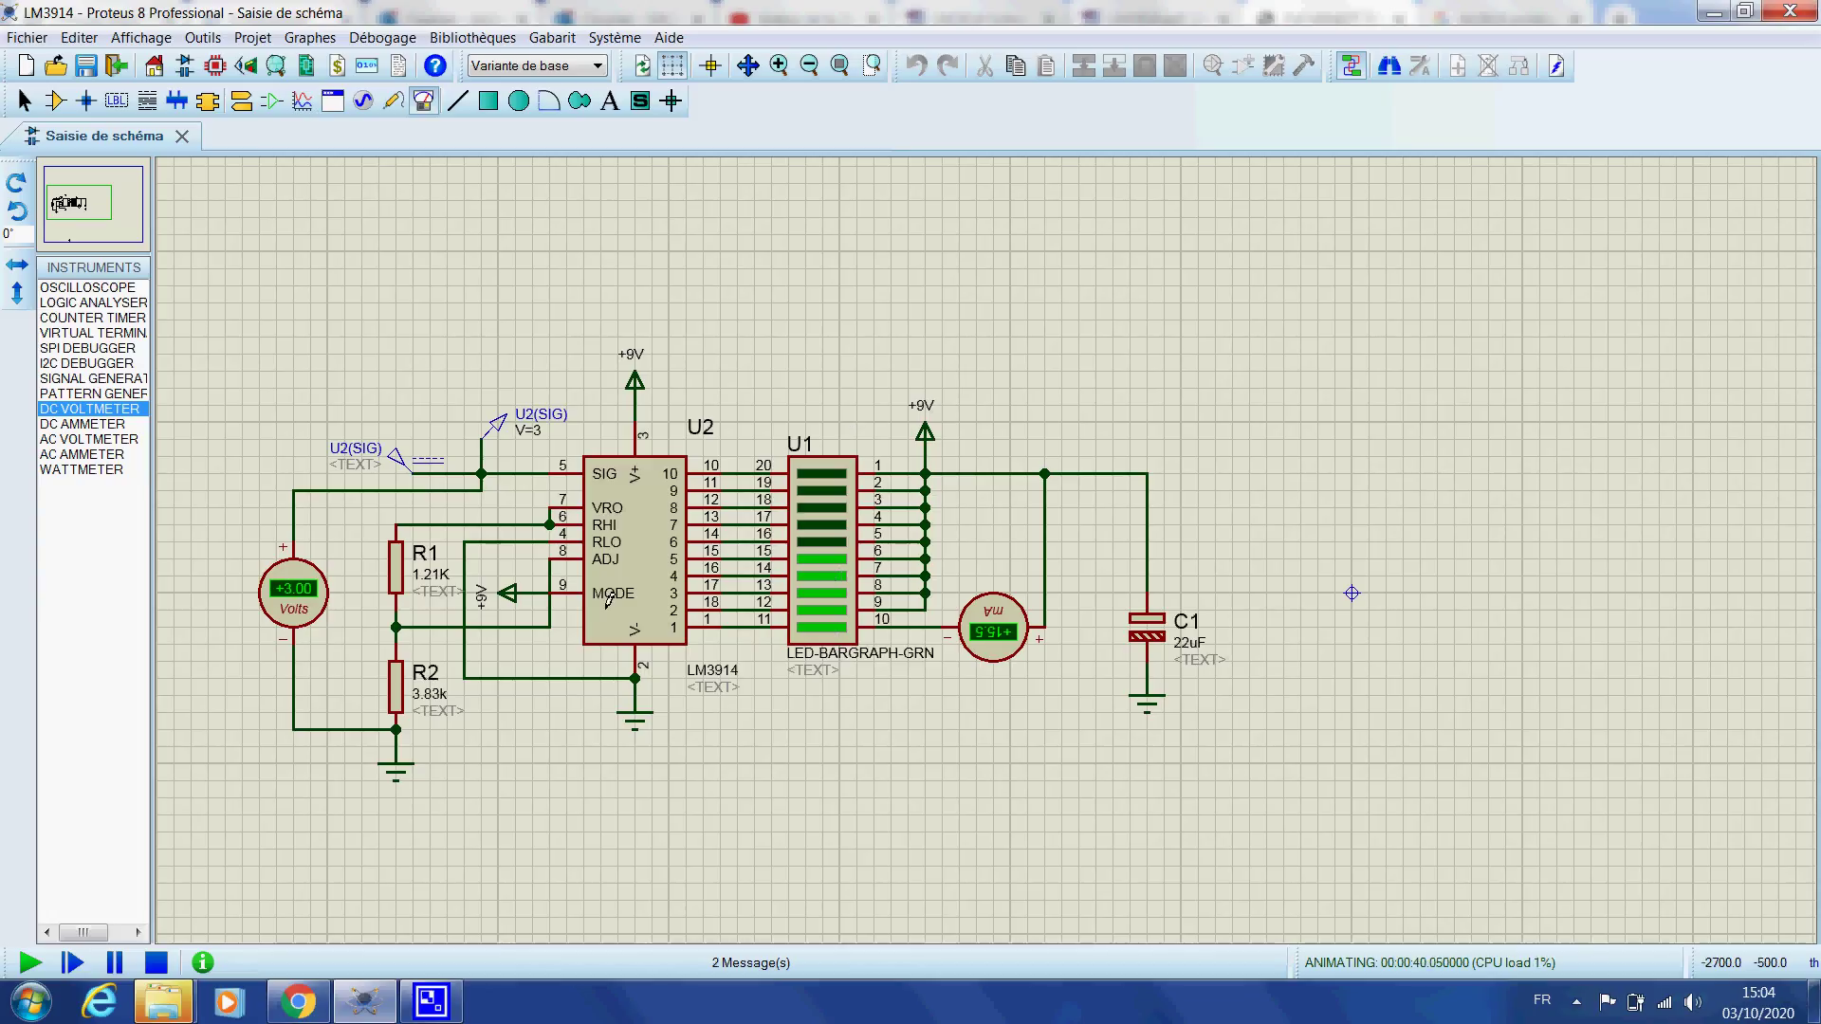
right_click(406, 457)
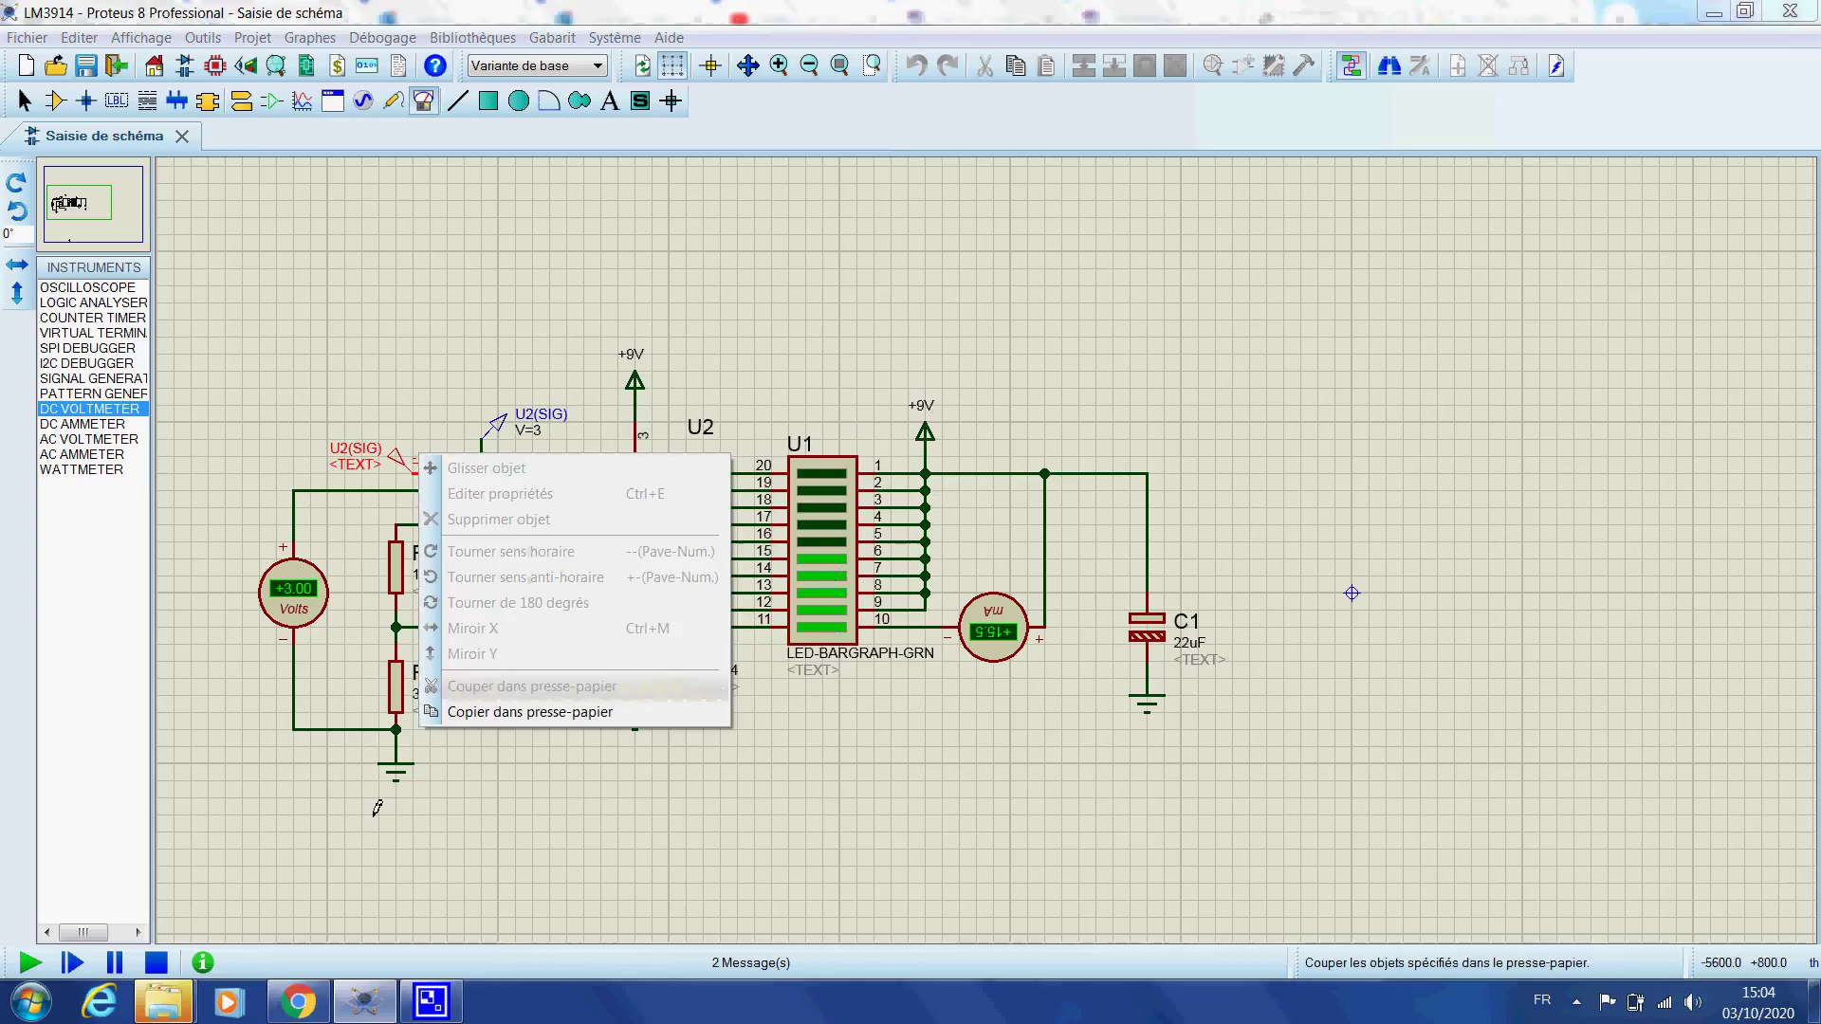
click(389, 433)
right_click(406, 457)
click(500, 493)
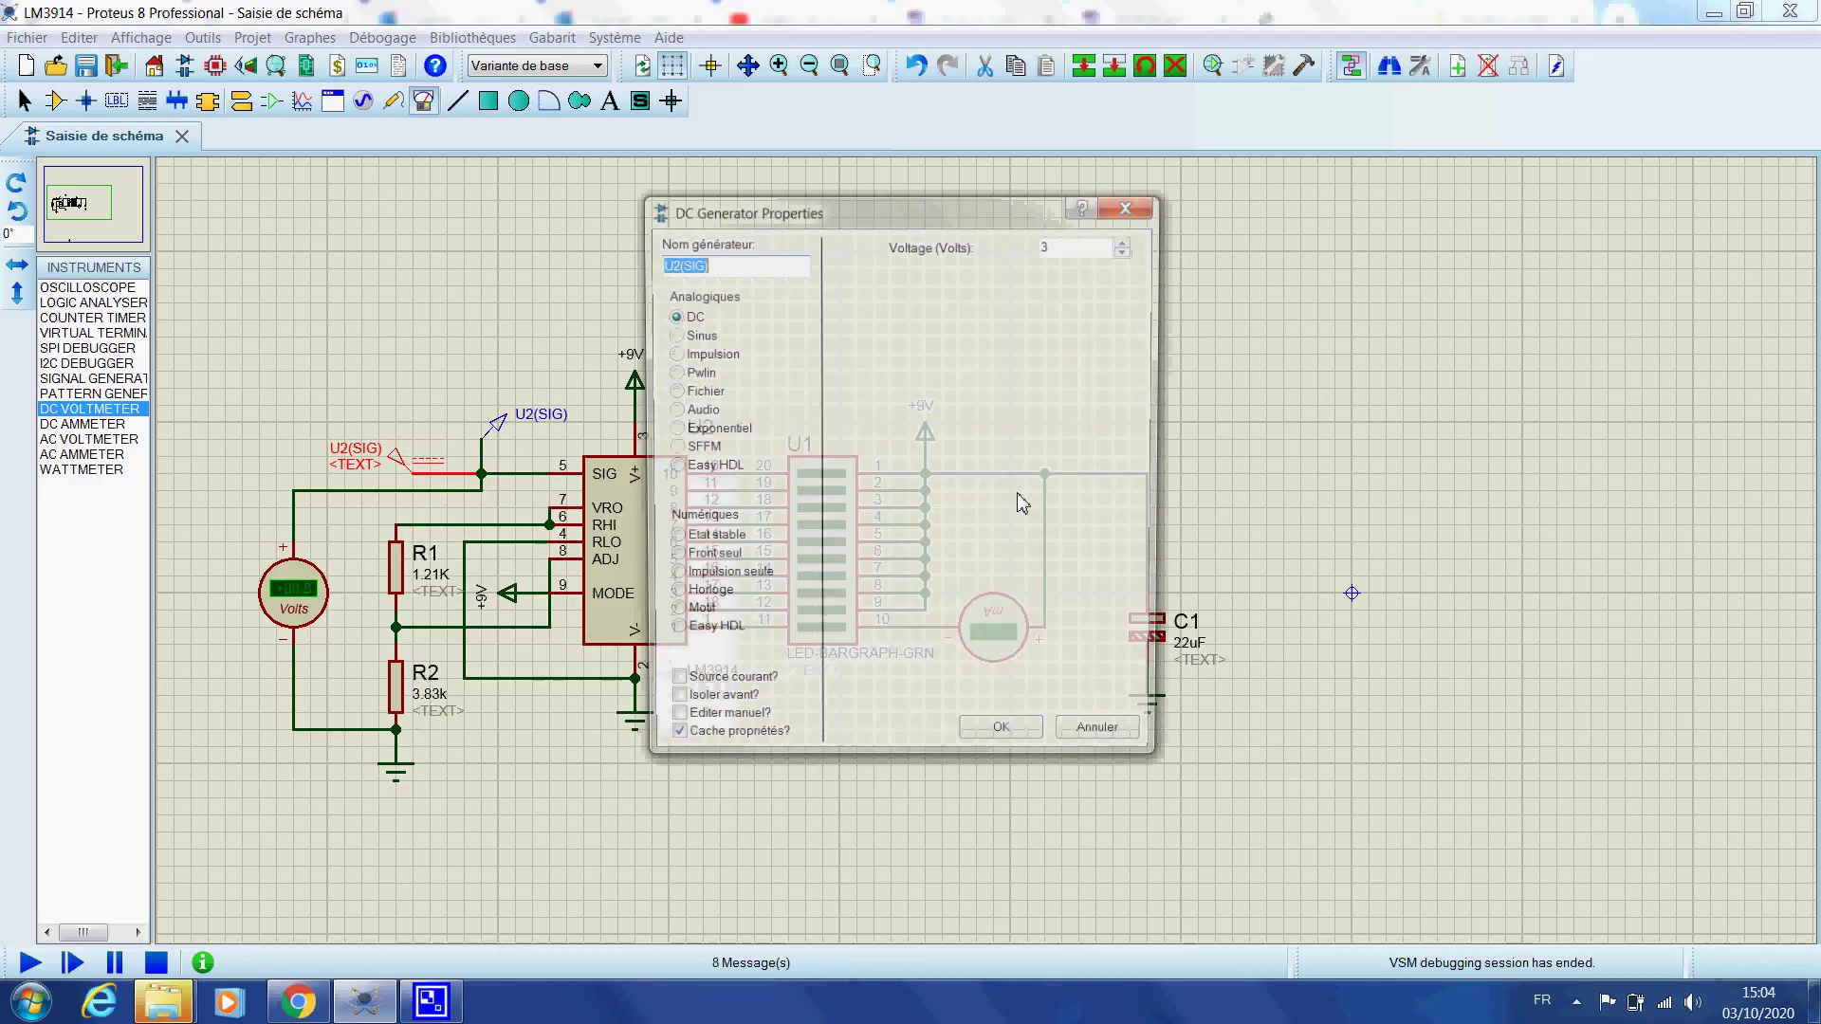
key(Tab)
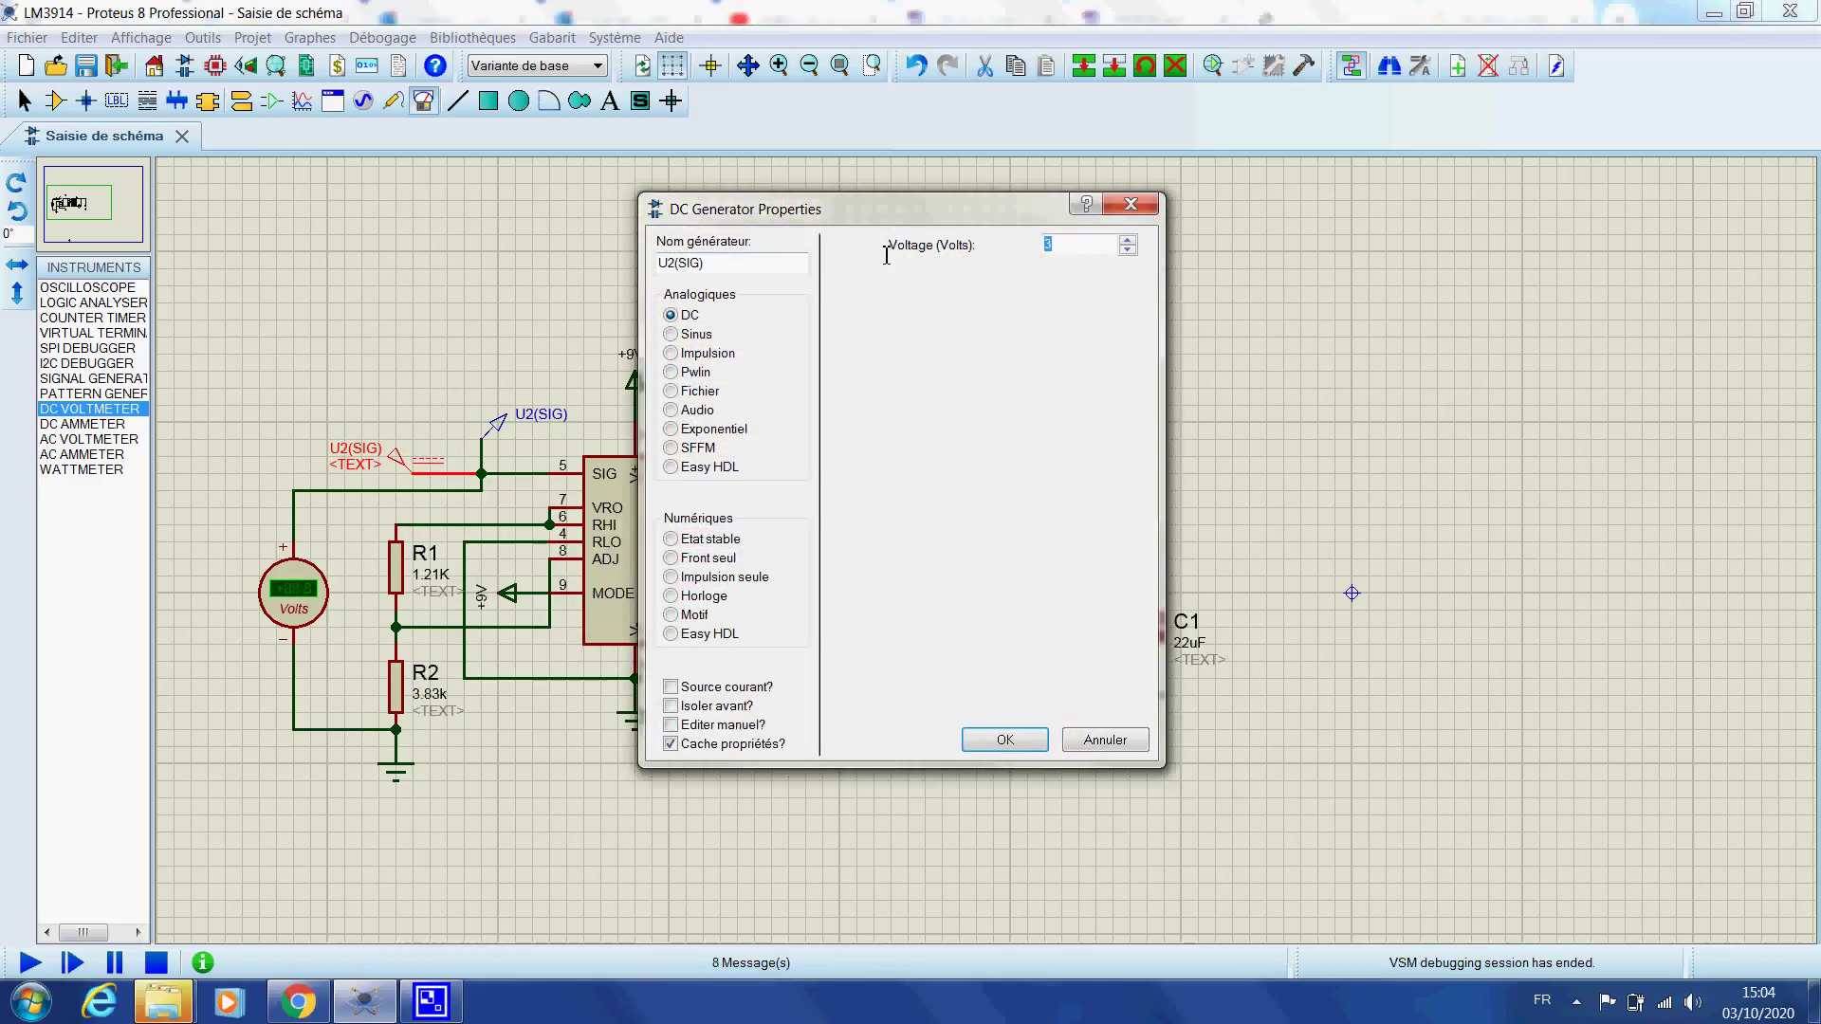
text(1)
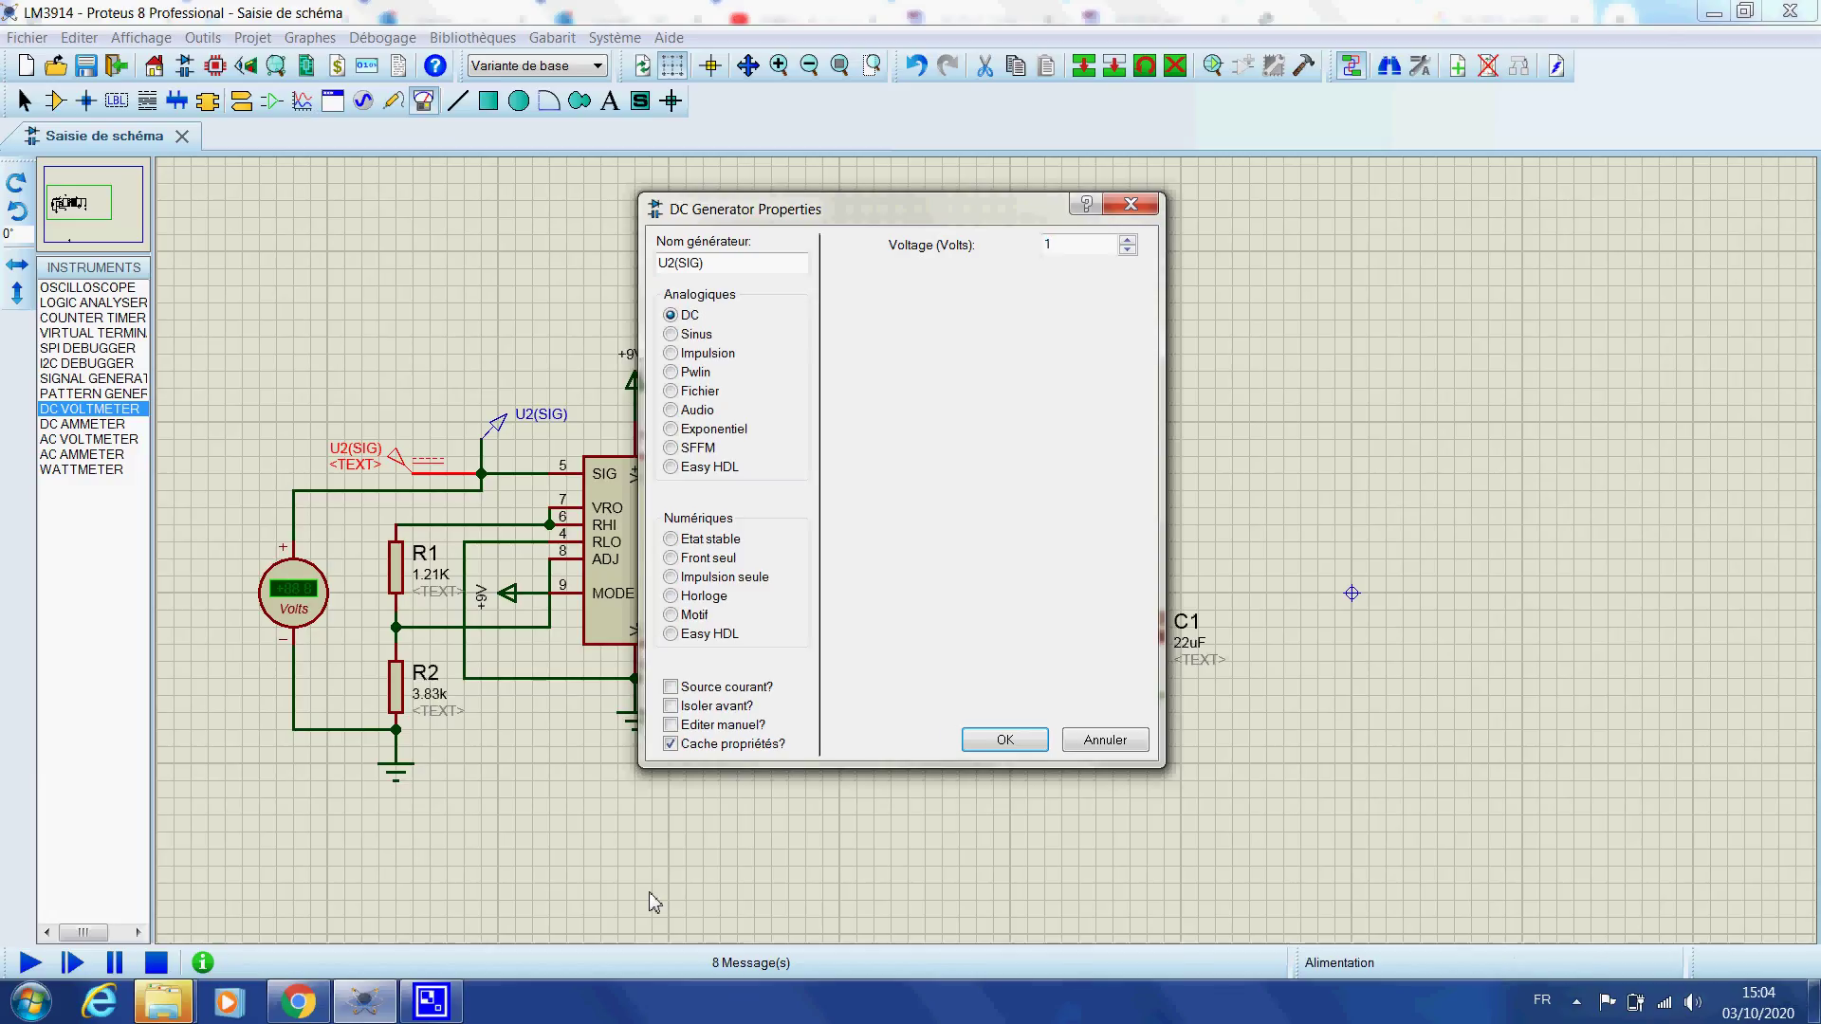
click(1000, 749)
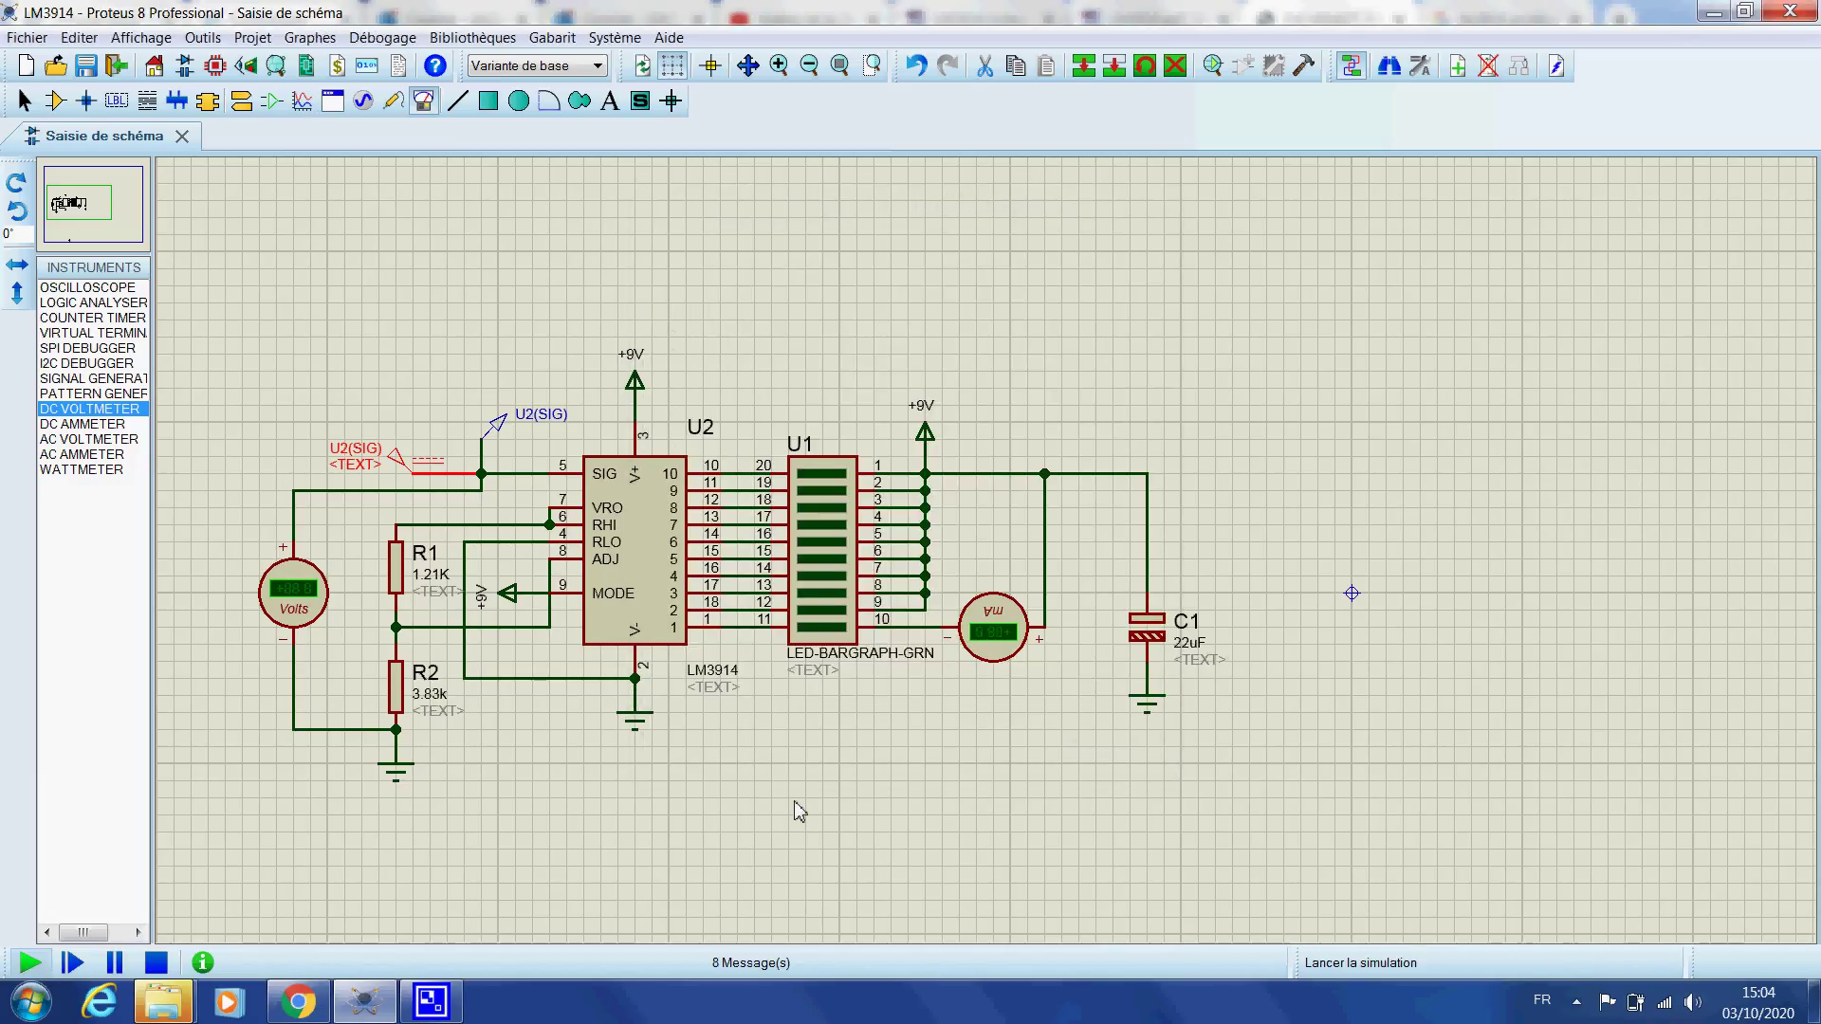
Run the simulation with the 1 V input to check the bar graph, and stop it.
key(F12)
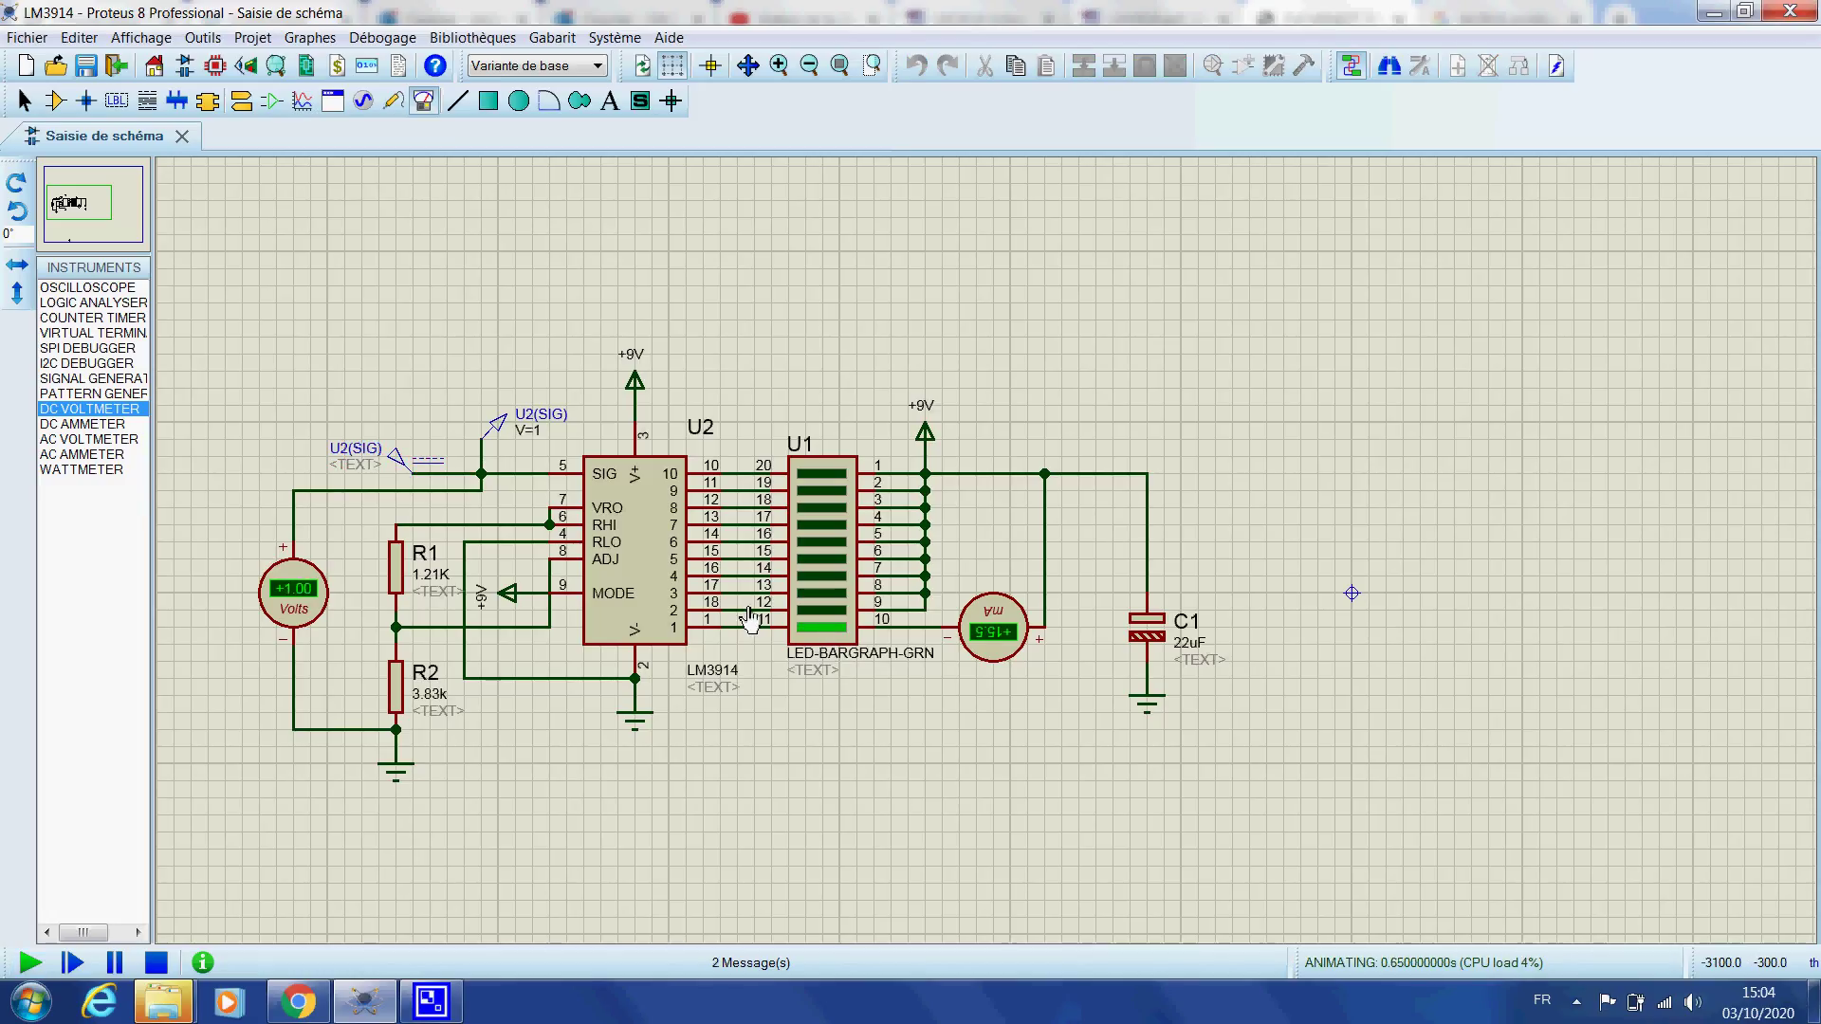
click(147, 972)
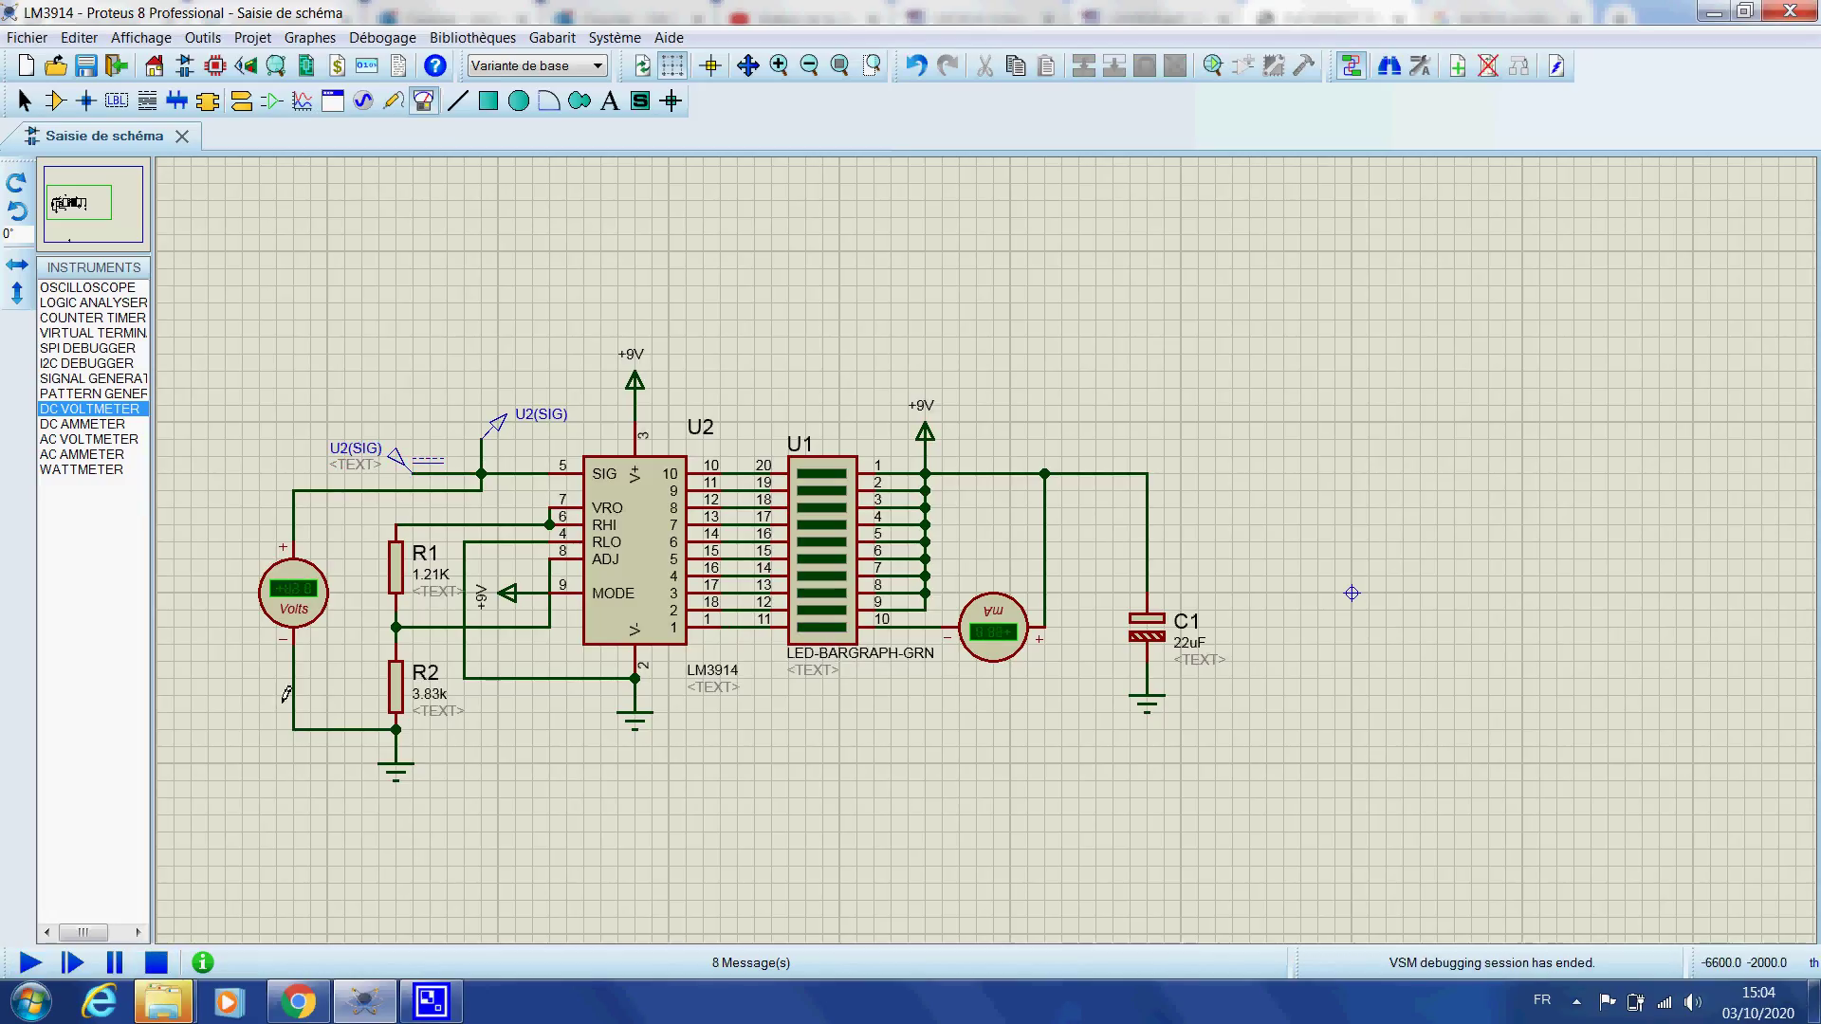
Place a POT-HG potentiometer above the U2(SIG) generator and delete the wire feeding U2's SIG pin 5.
click(54, 102)
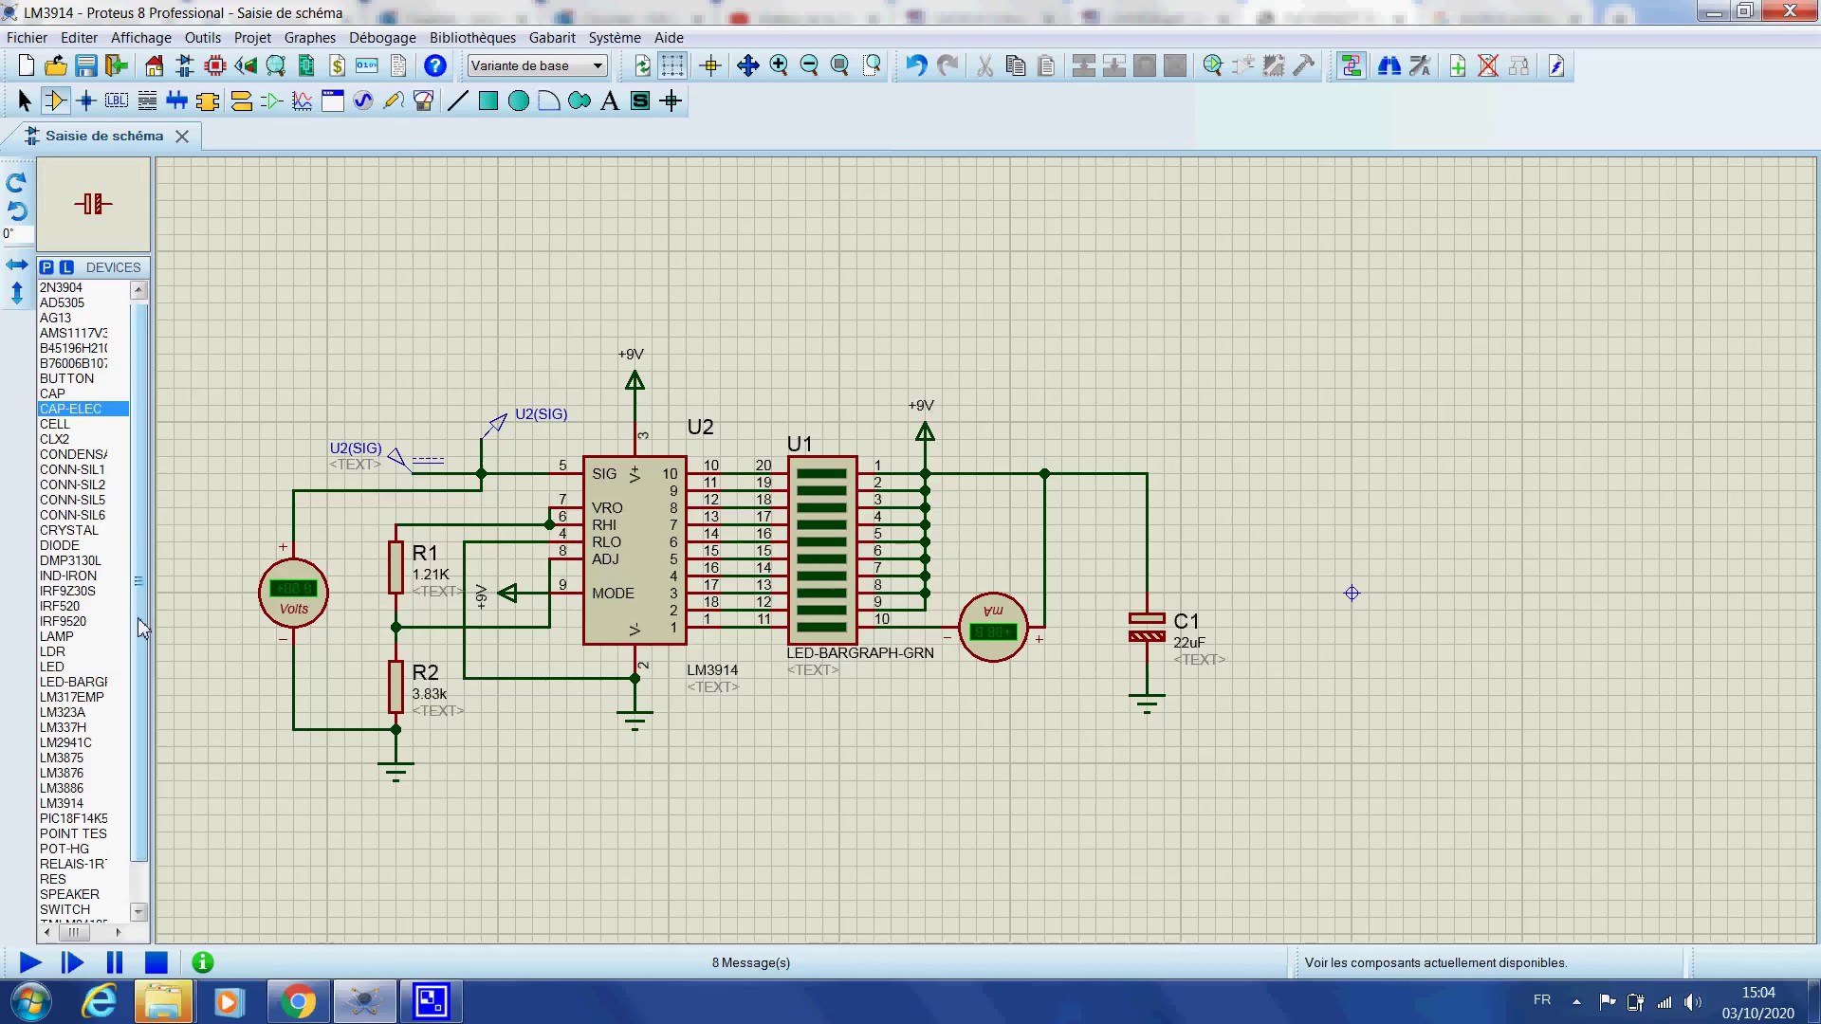
scroll(141, 629, down, 1)
click(58, 804)
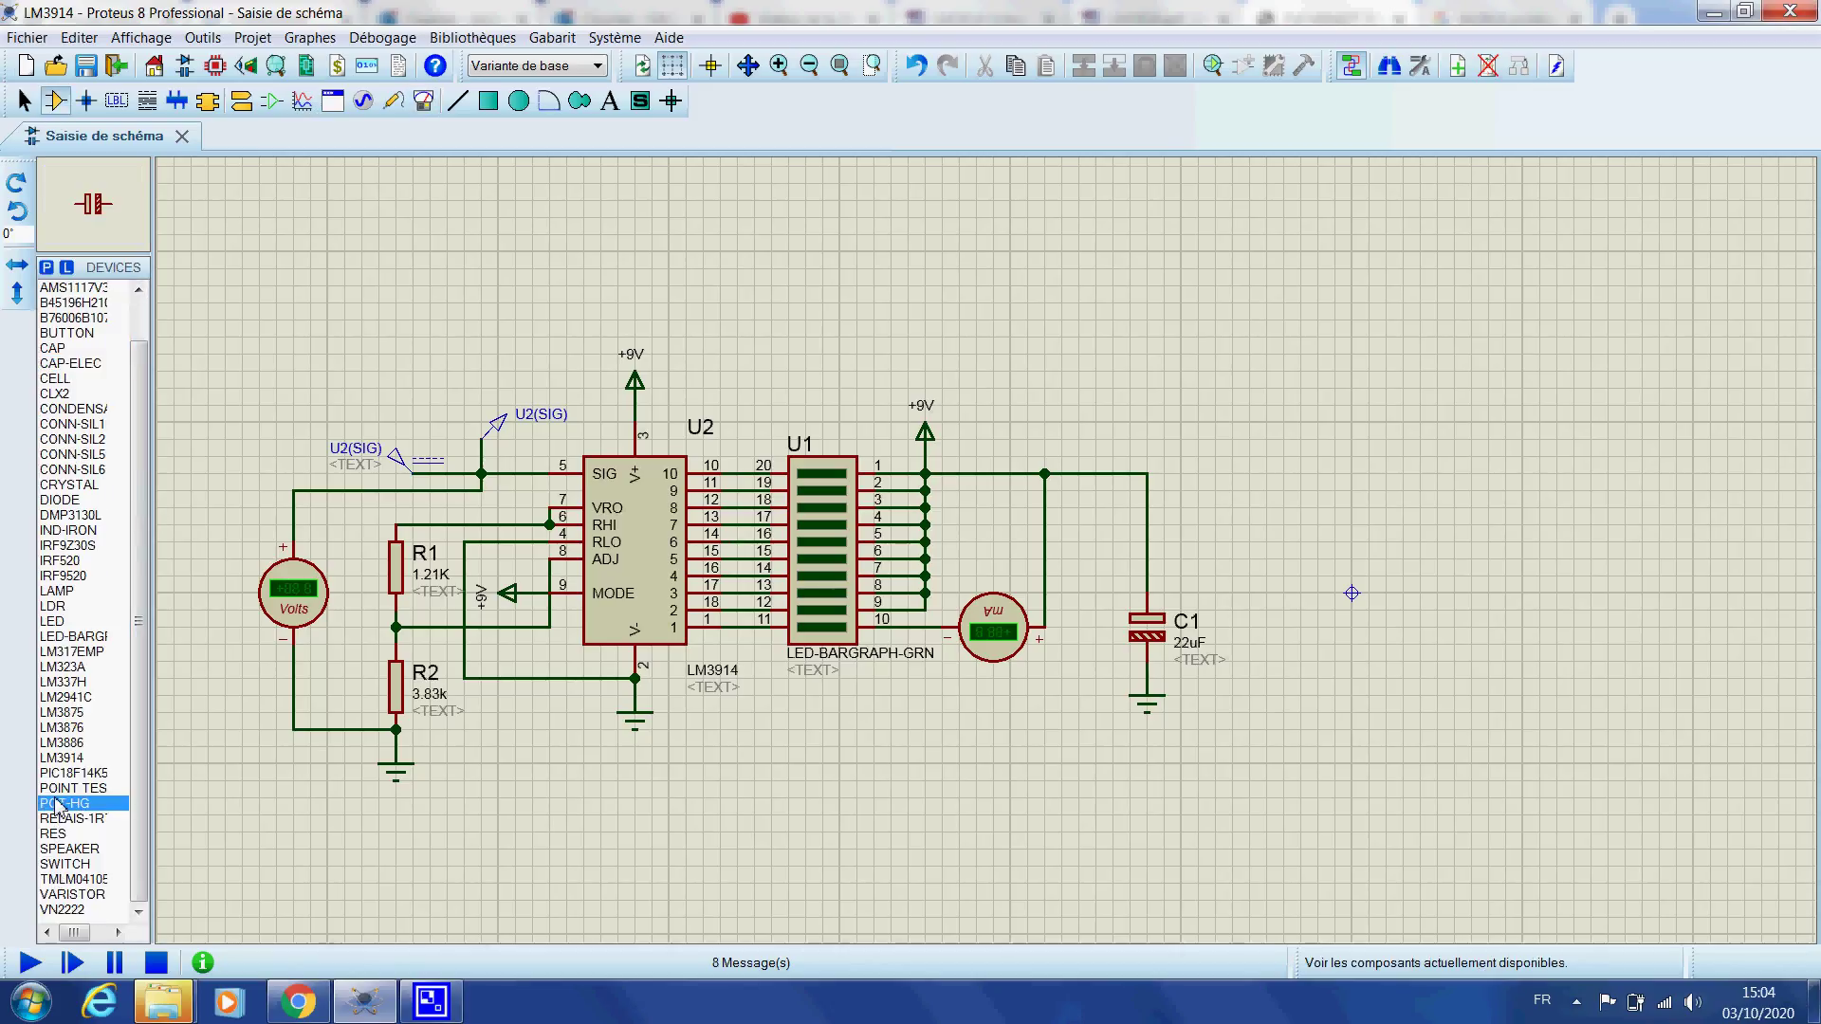
click(411, 320)
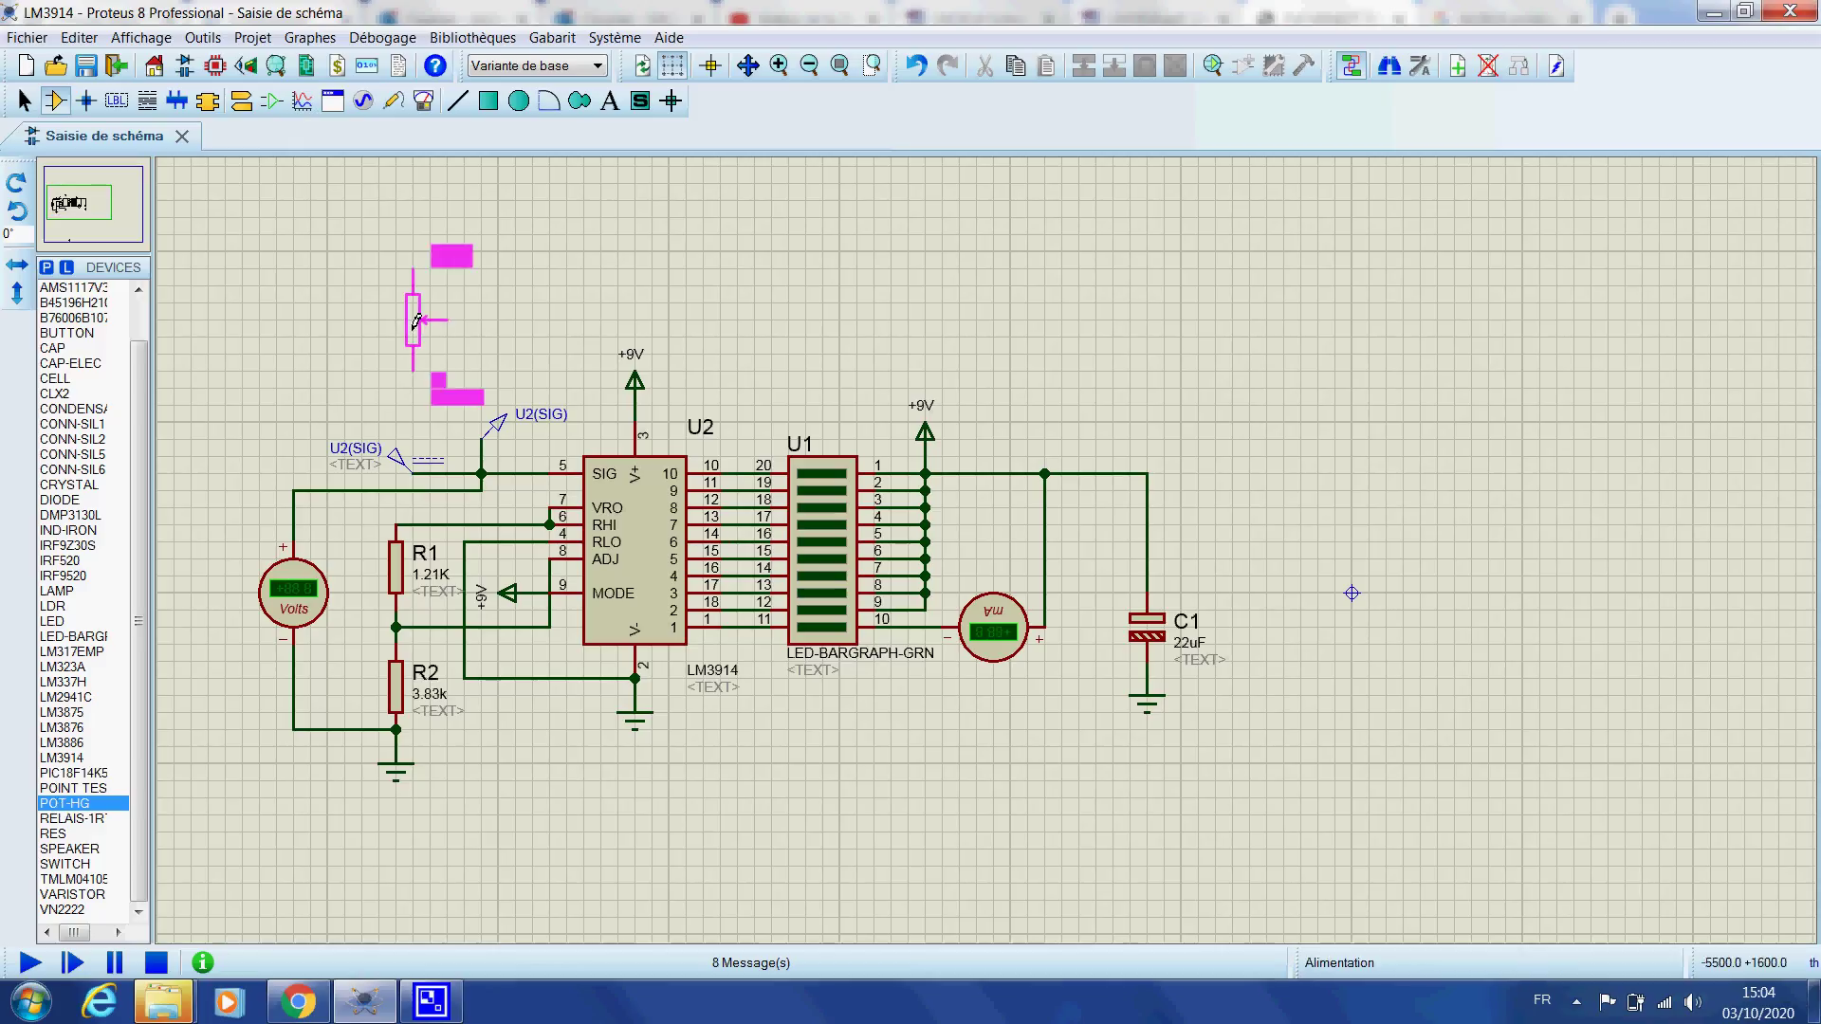
click(412, 319)
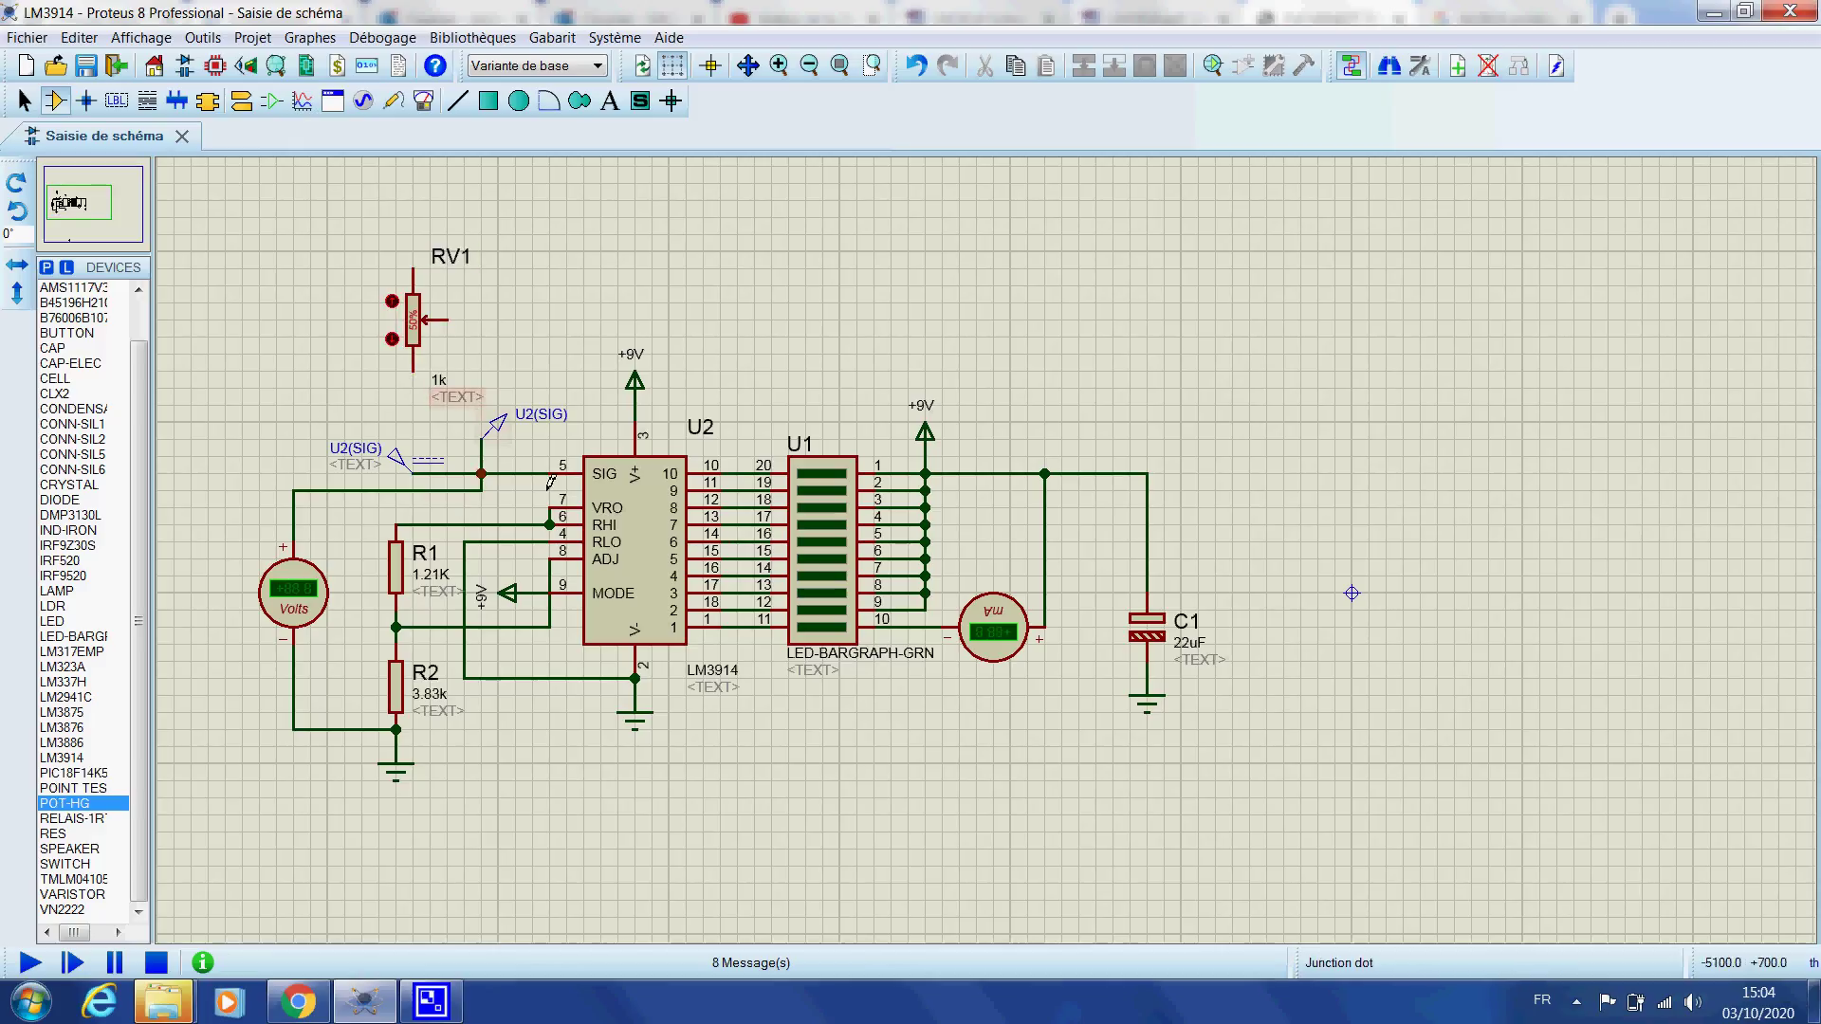
right_click(493, 473)
right_click(493, 473)
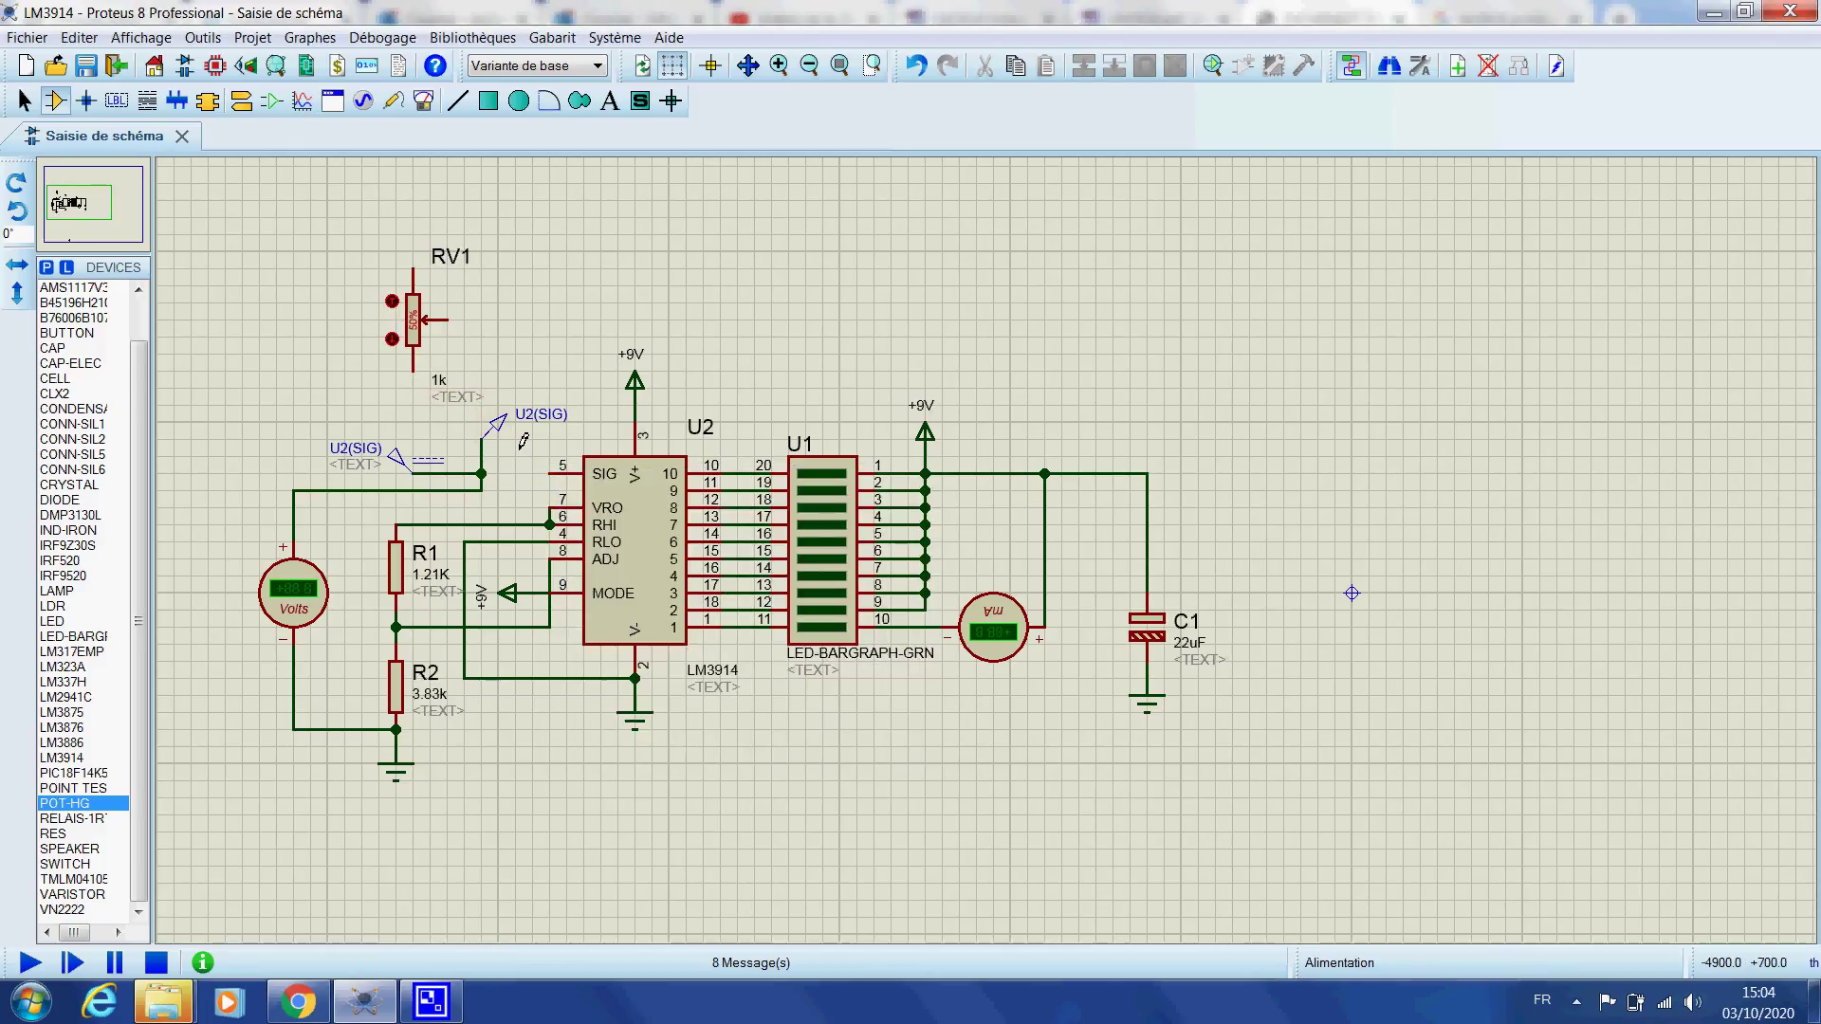
Set the U2(SIG) DC generator's voltage to 6 V.
right_click(420, 455)
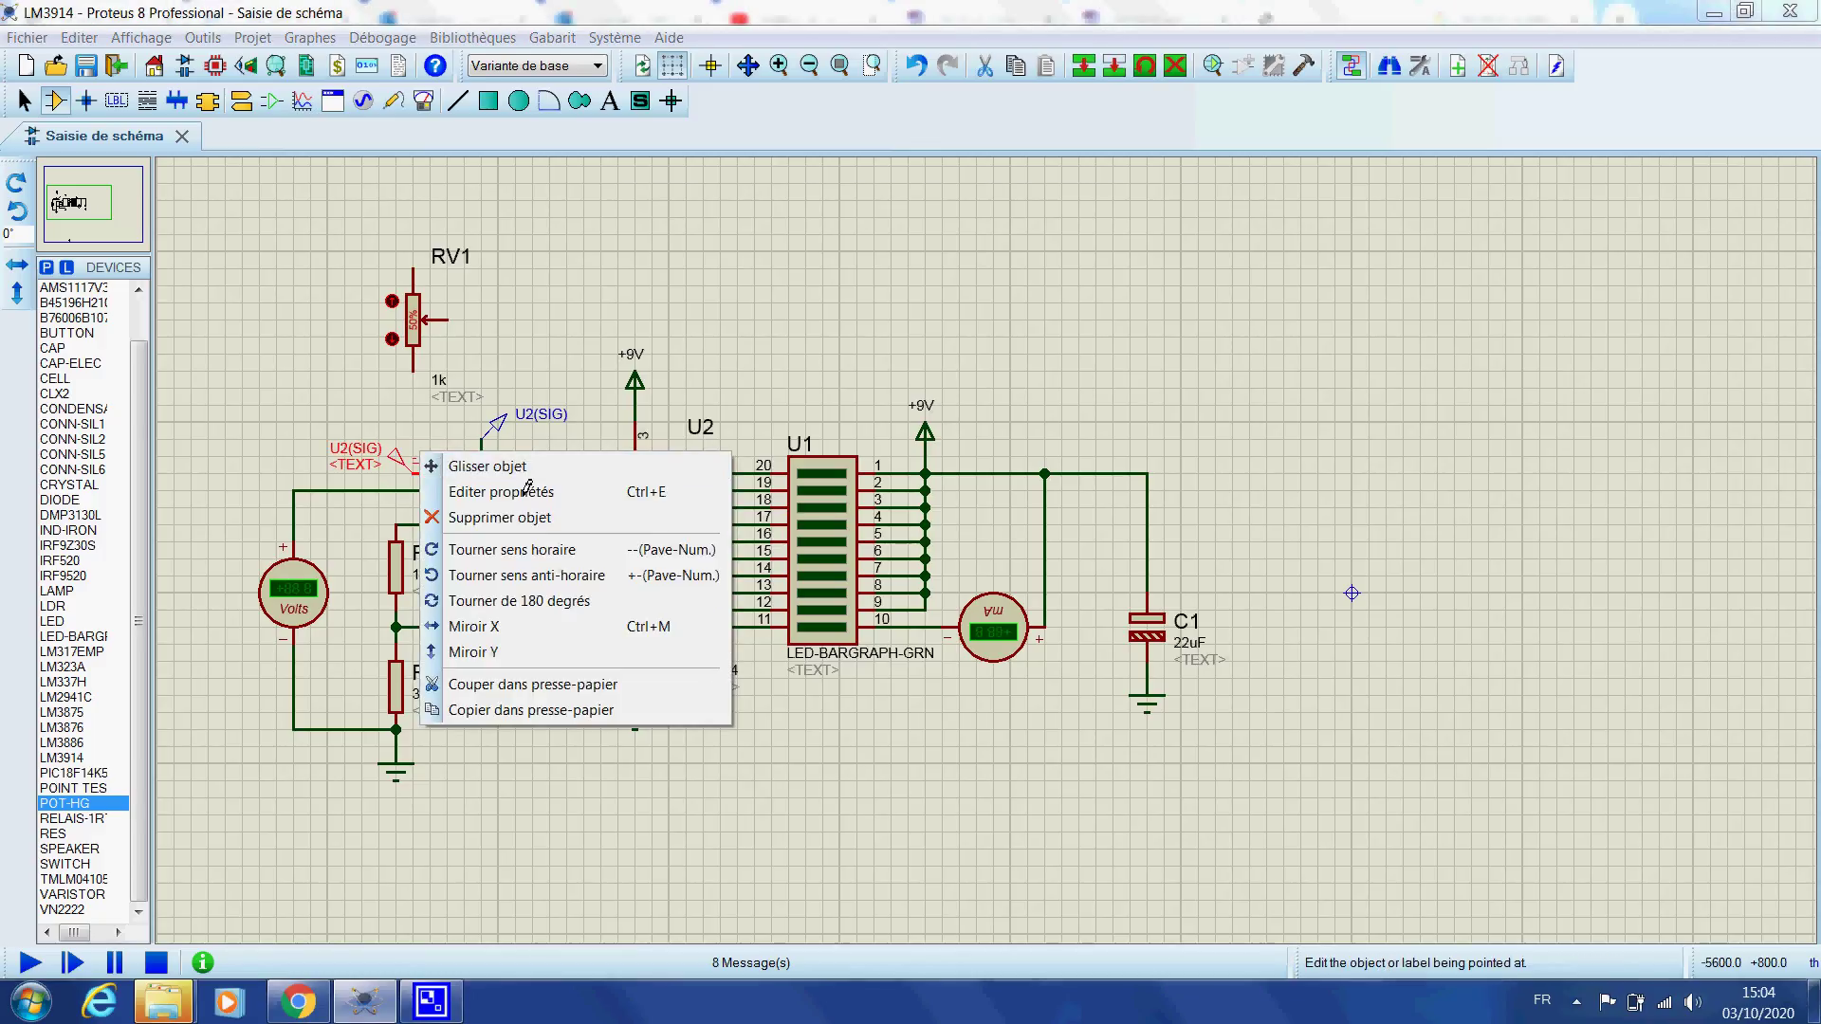
click(527, 490)
key(BackSpace)
text(6)
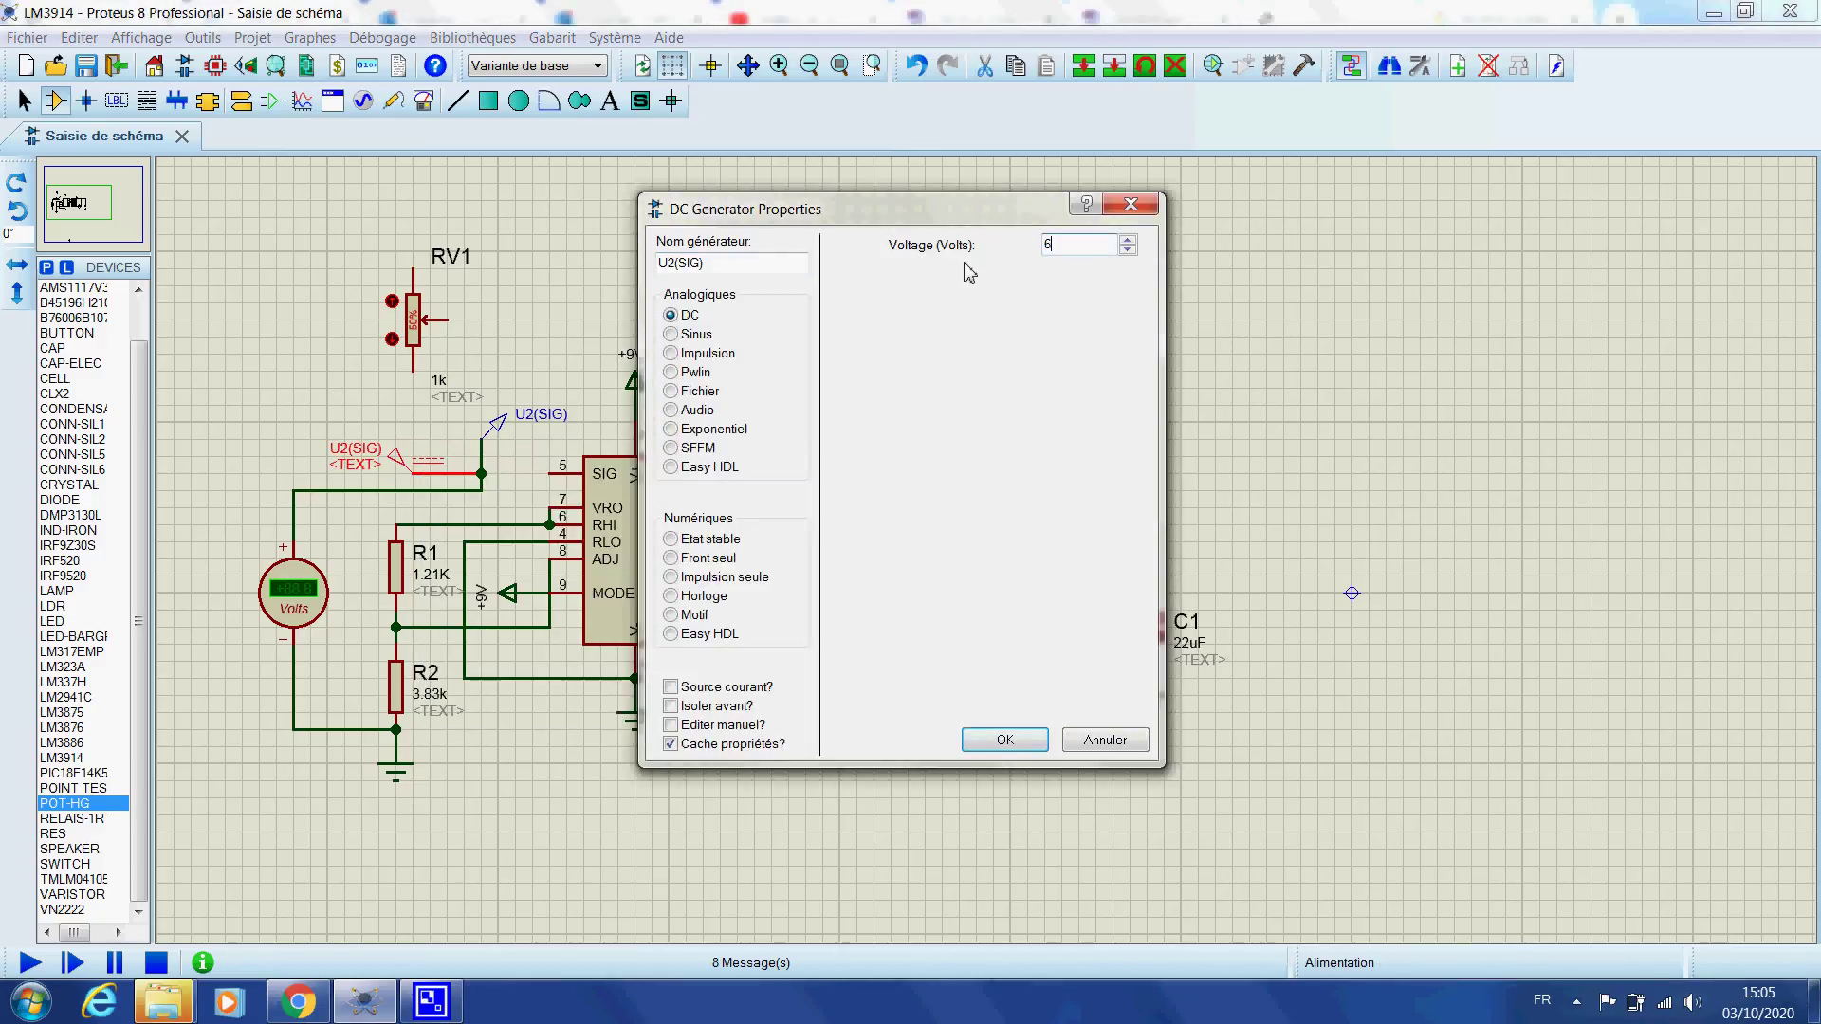
click(977, 740)
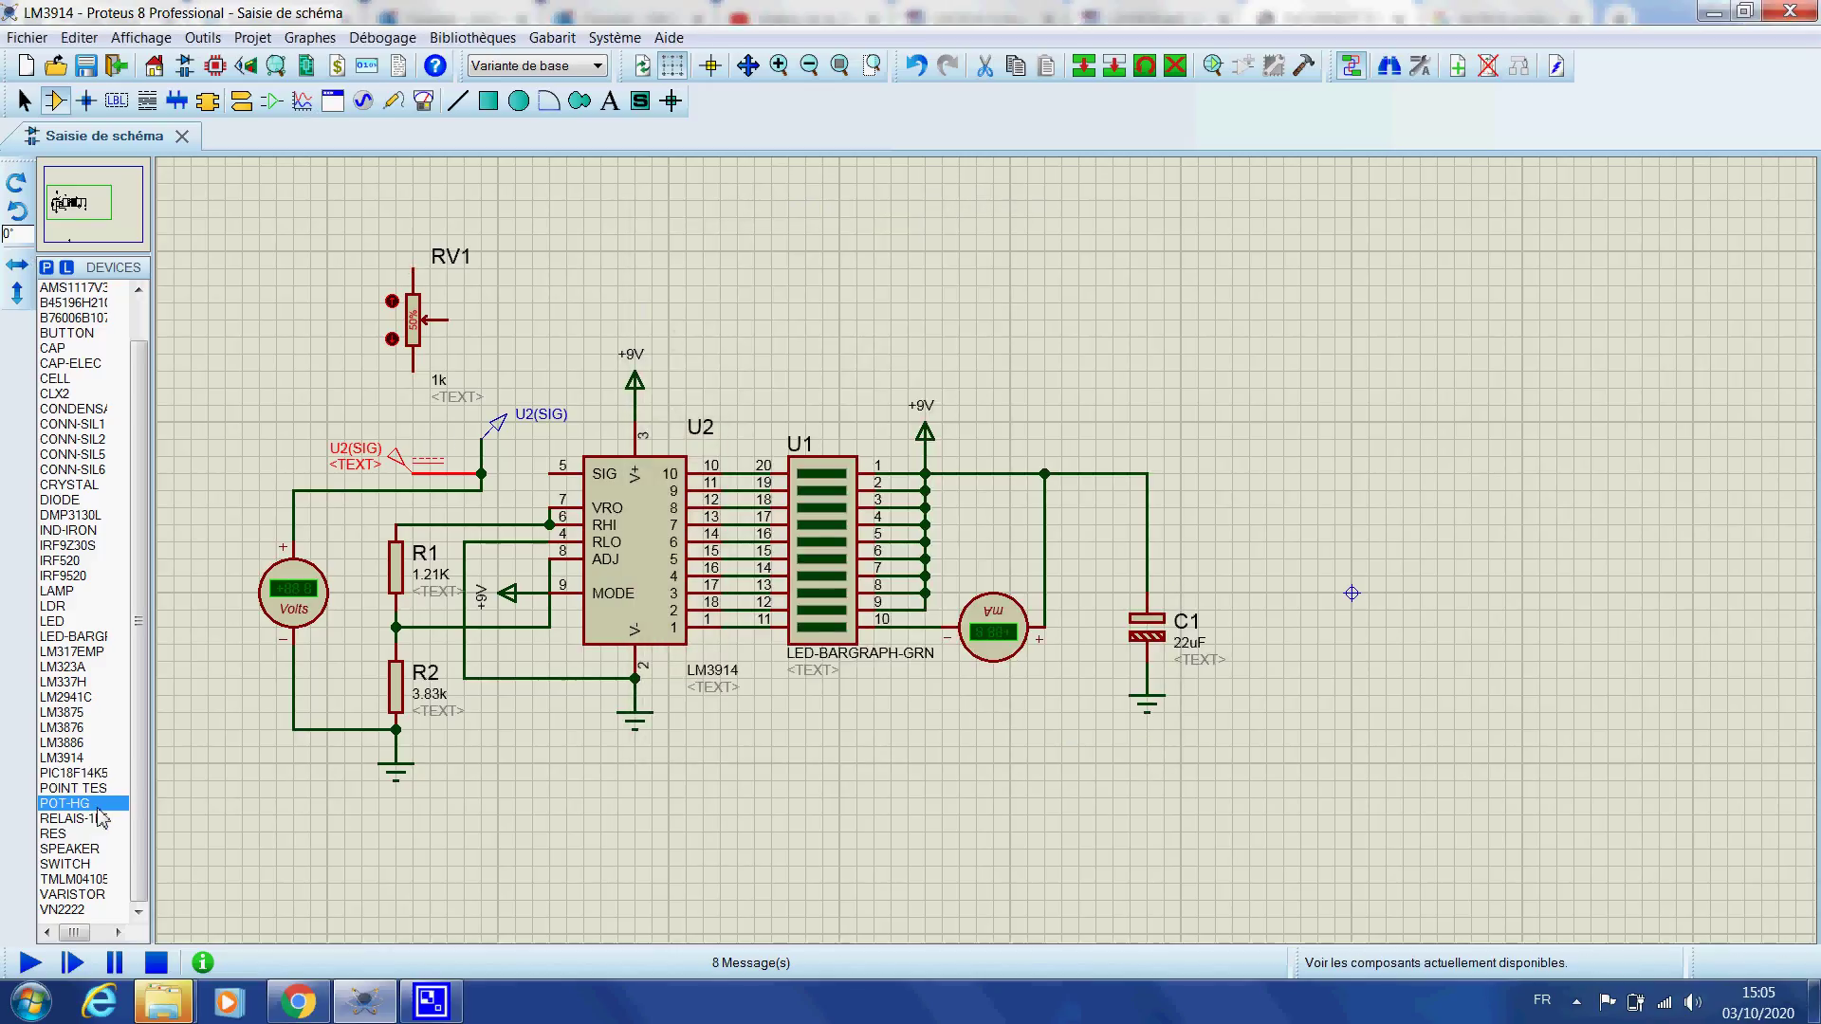
Ground the lower terminal of potentiometer RV1 and wire its upper terminal to the U2(SIG) generator's output.
click(241, 108)
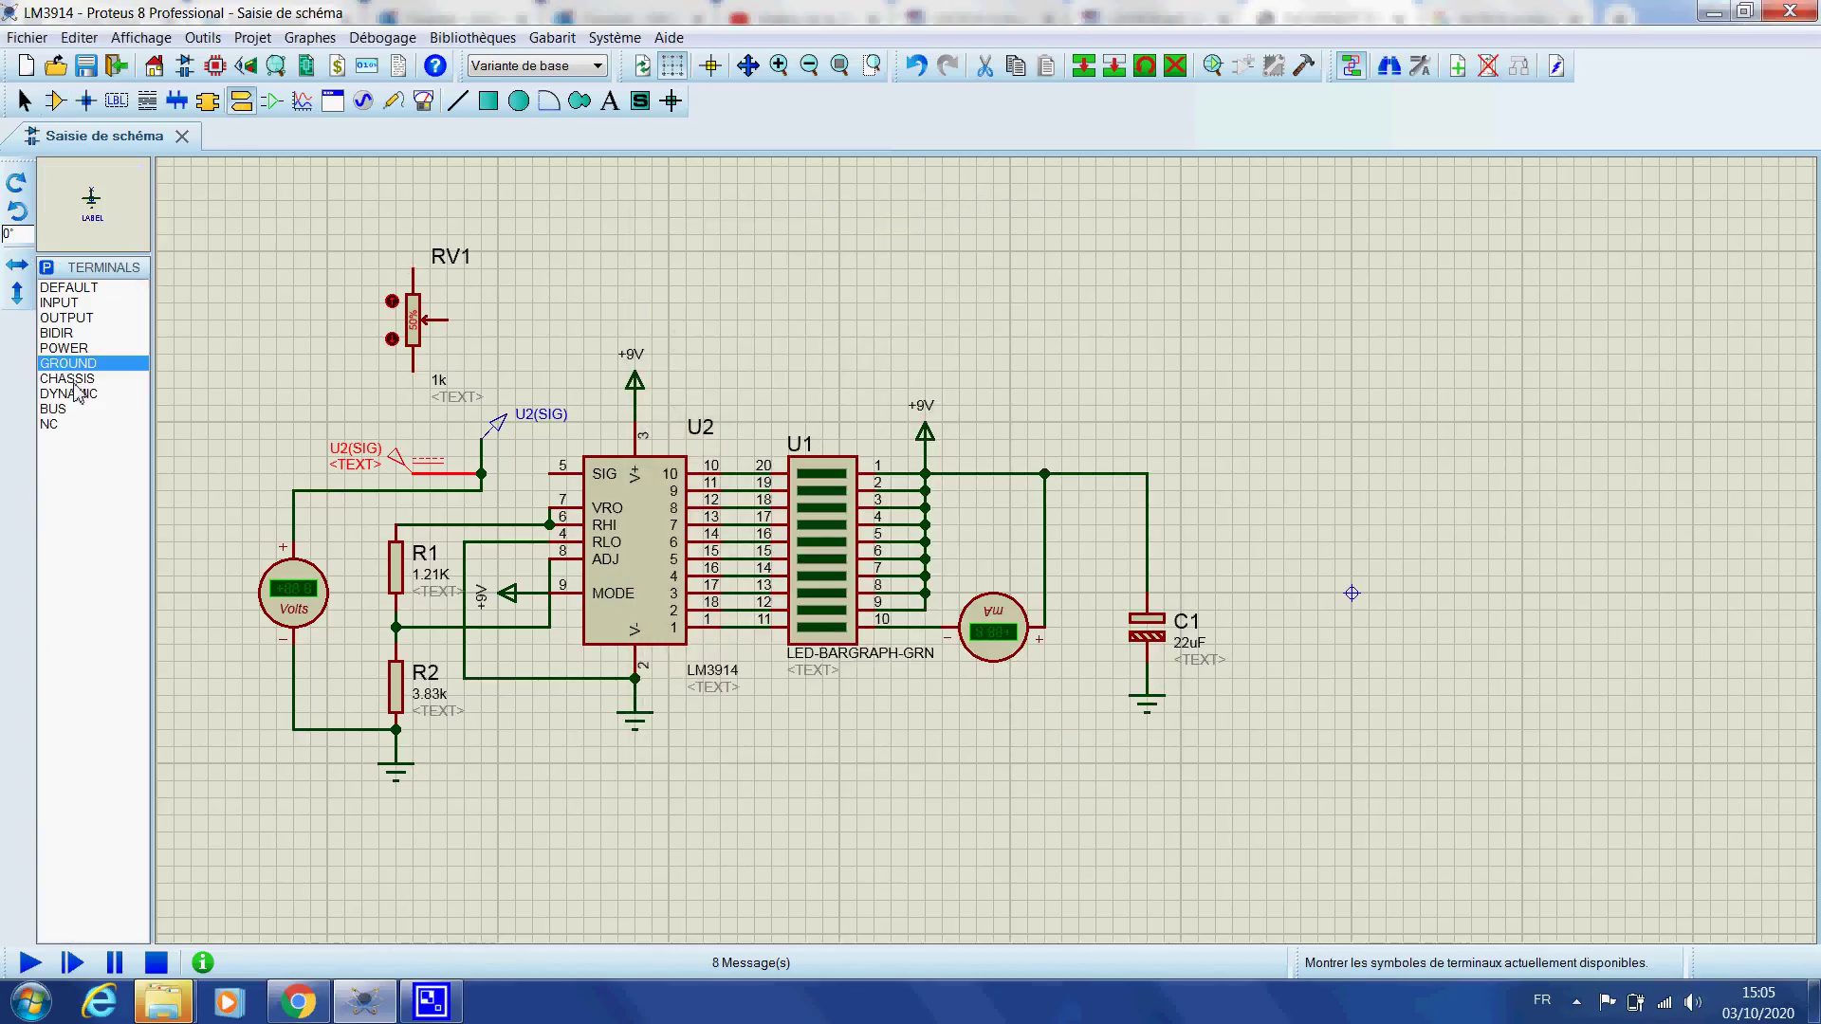
click(414, 387)
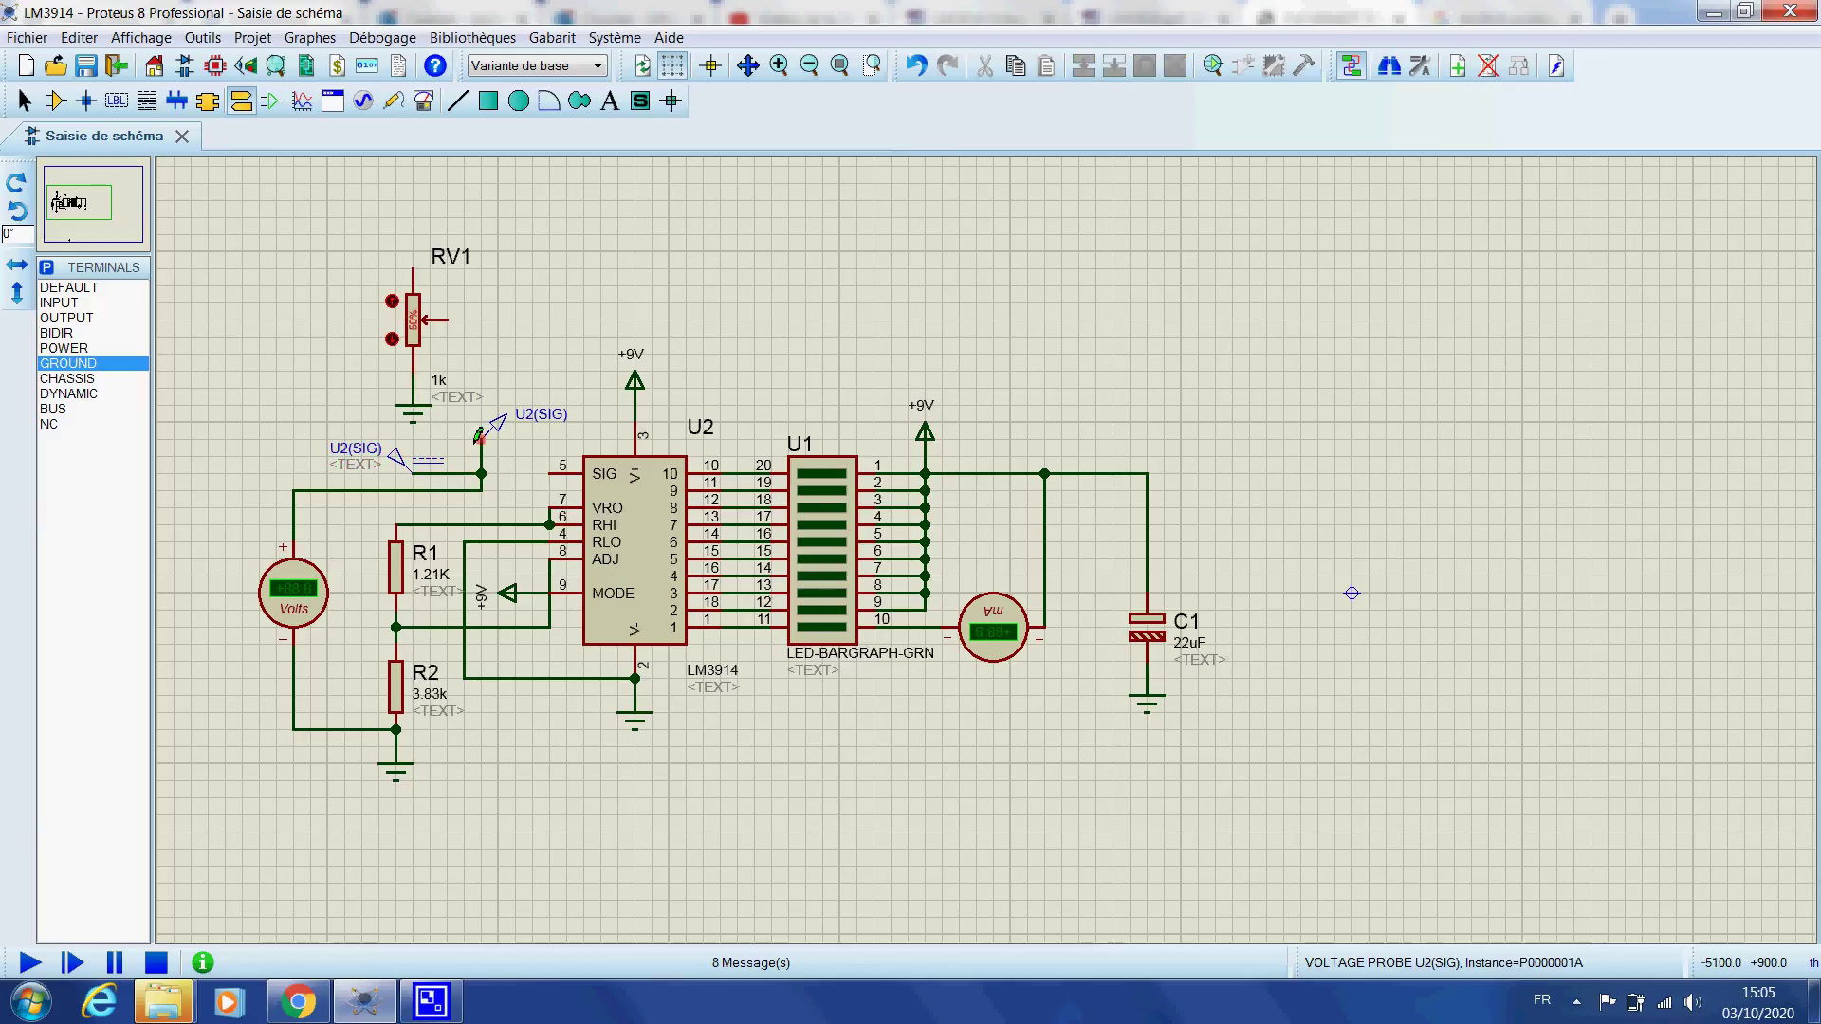
click(414, 269)
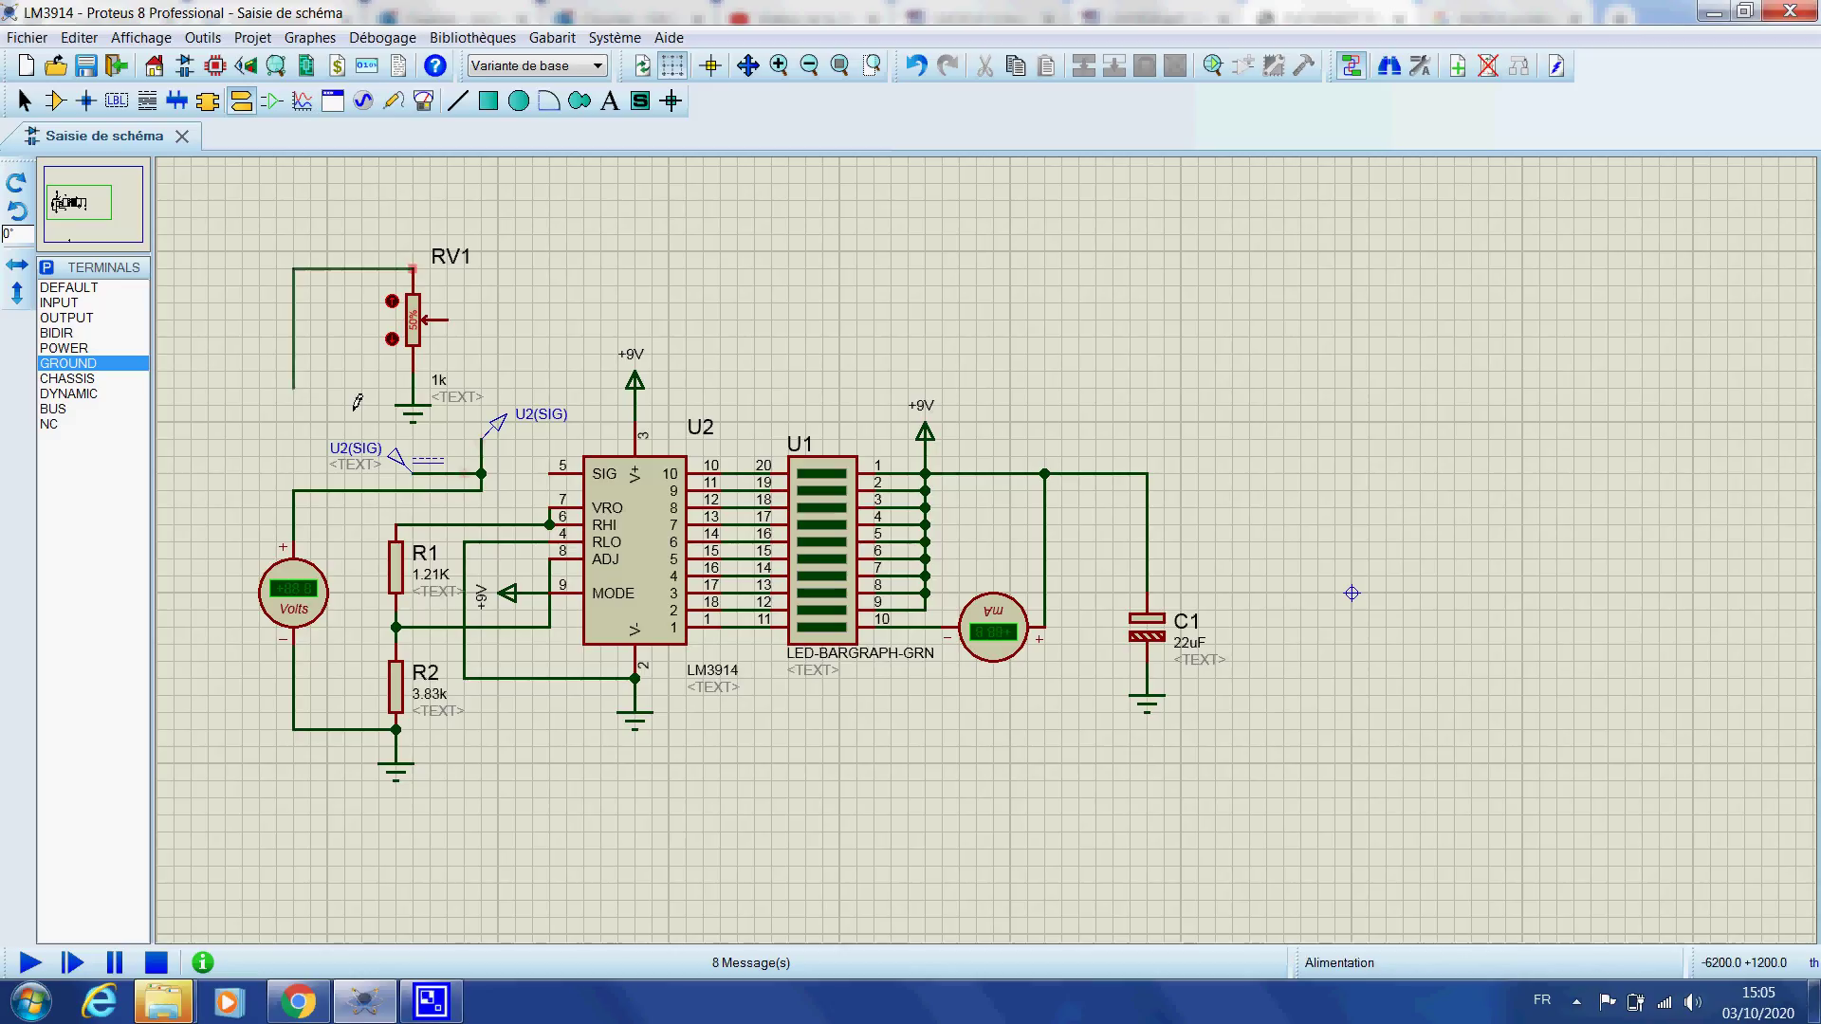
click(310, 270)
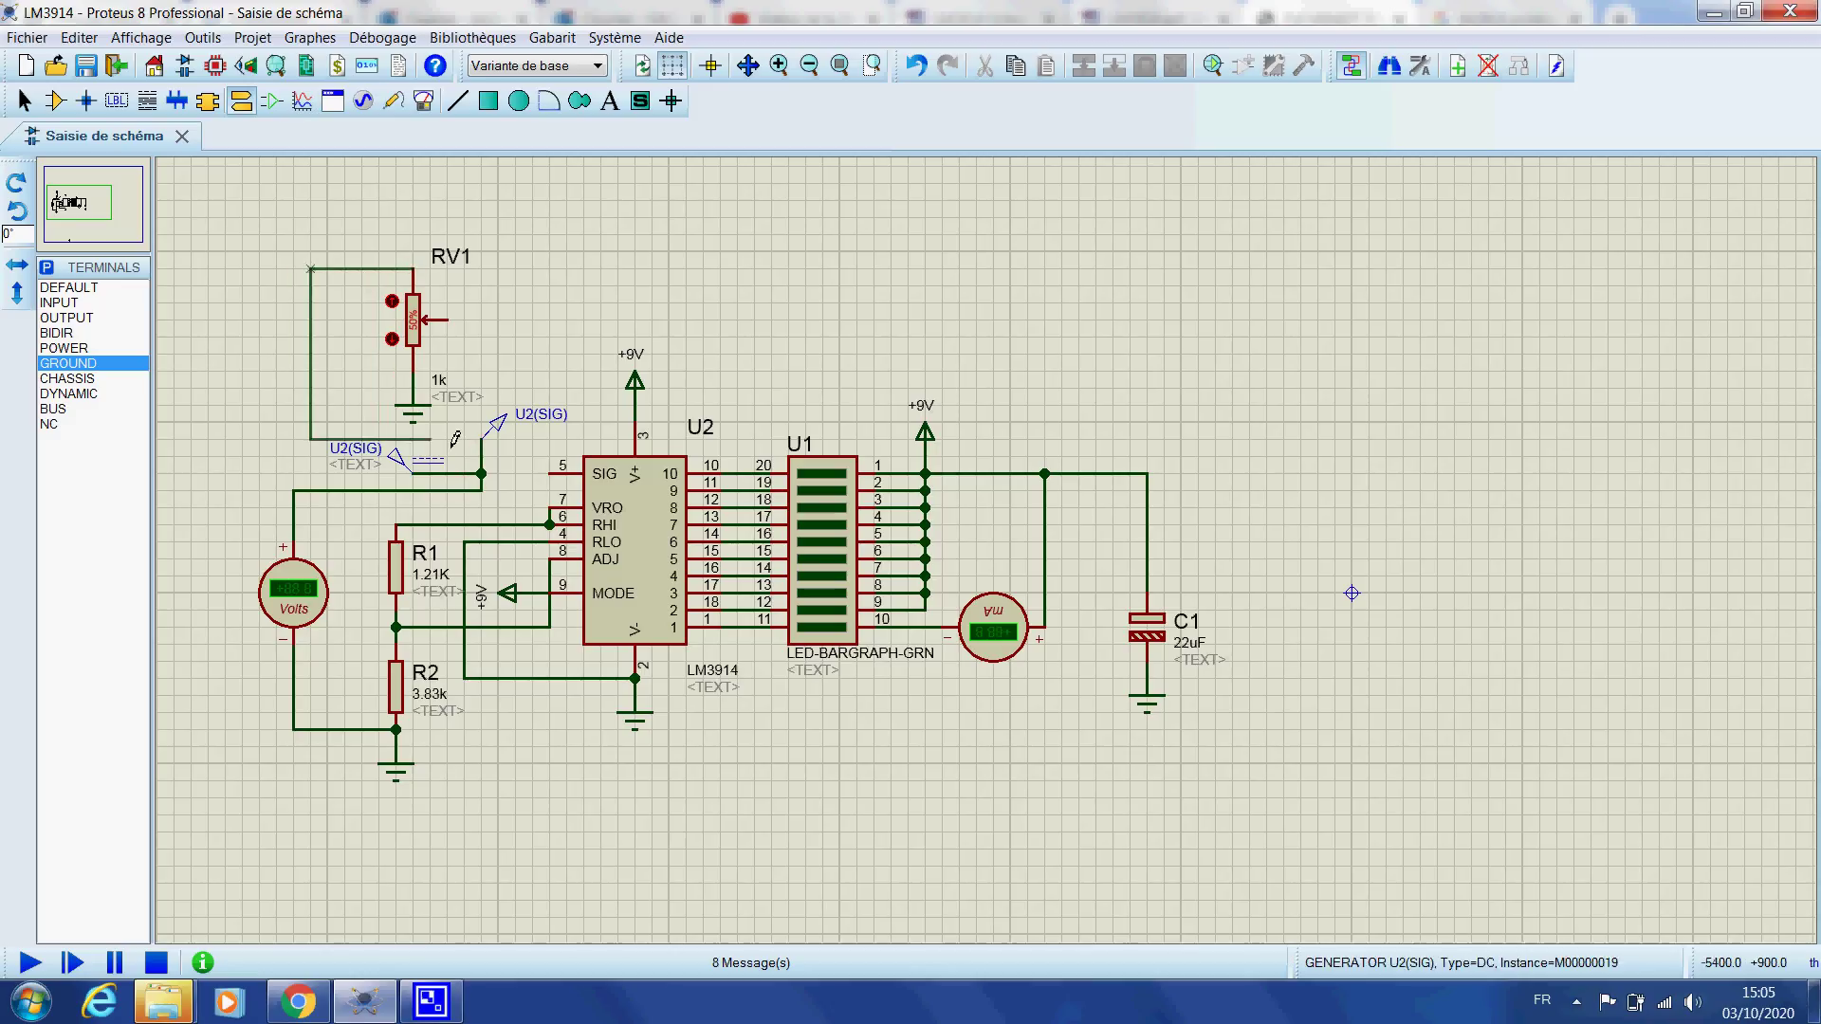
click(463, 437)
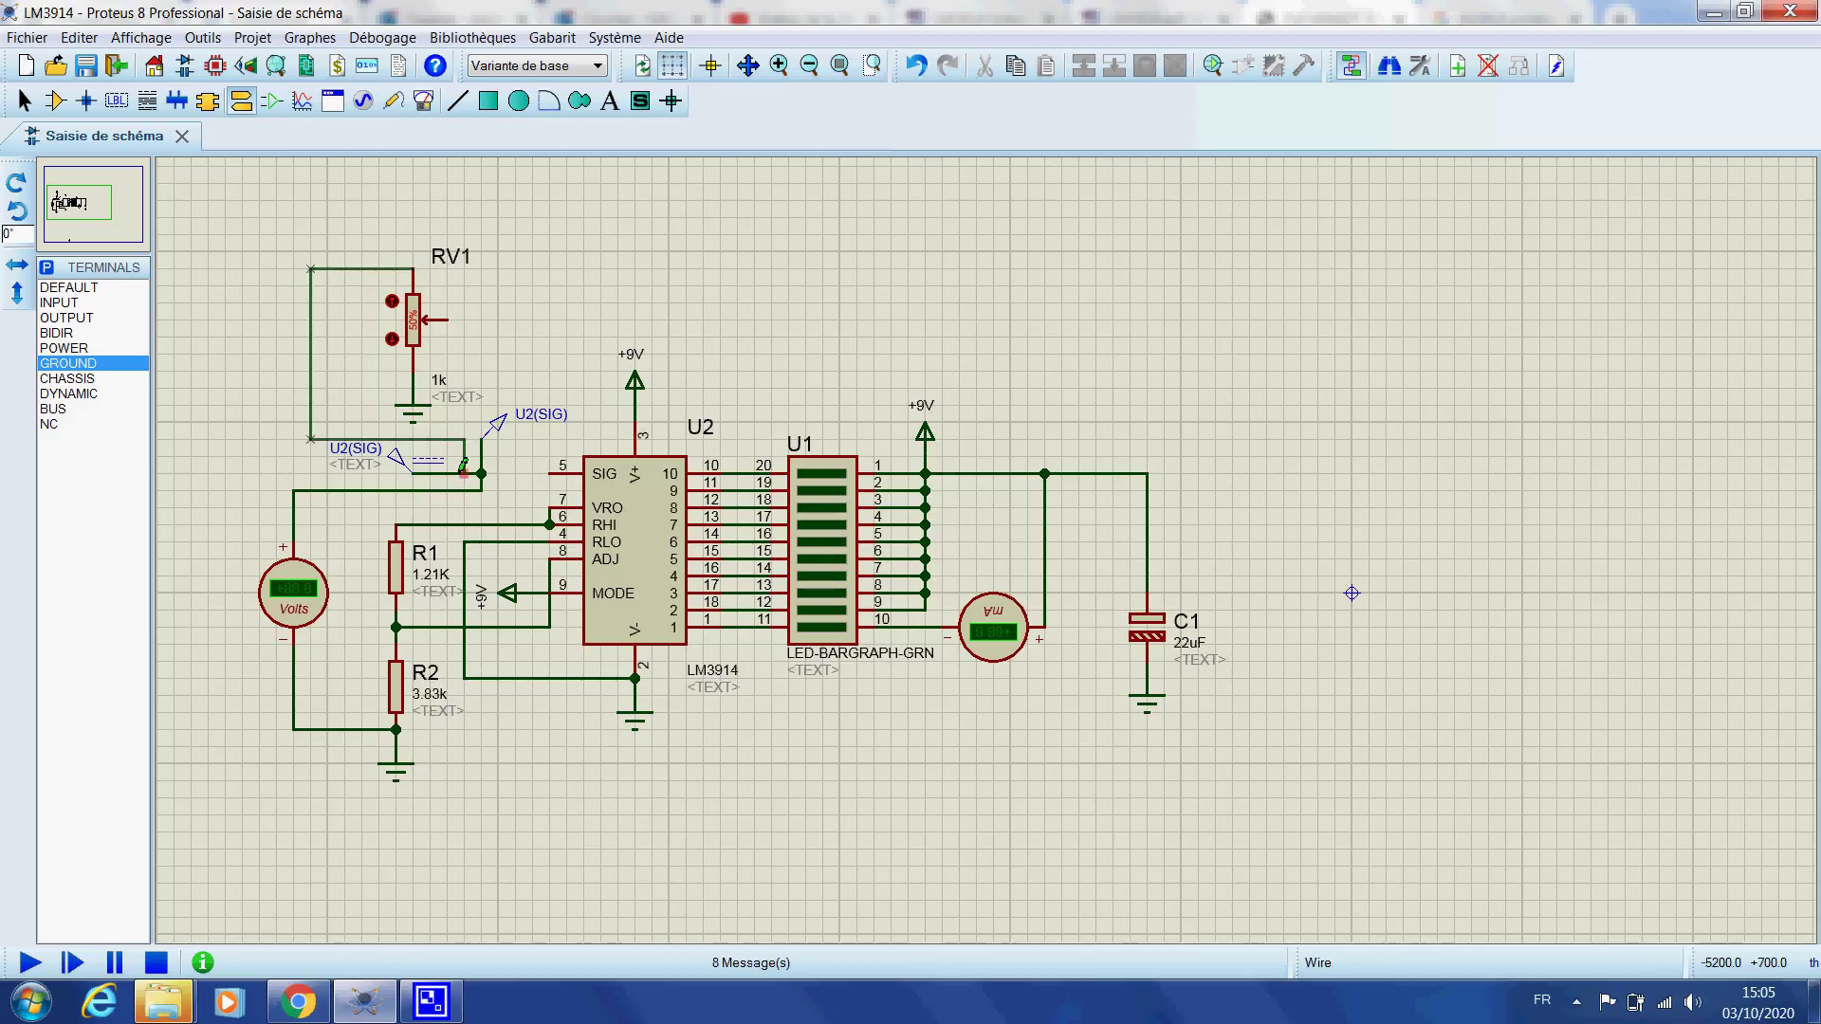
click(464, 471)
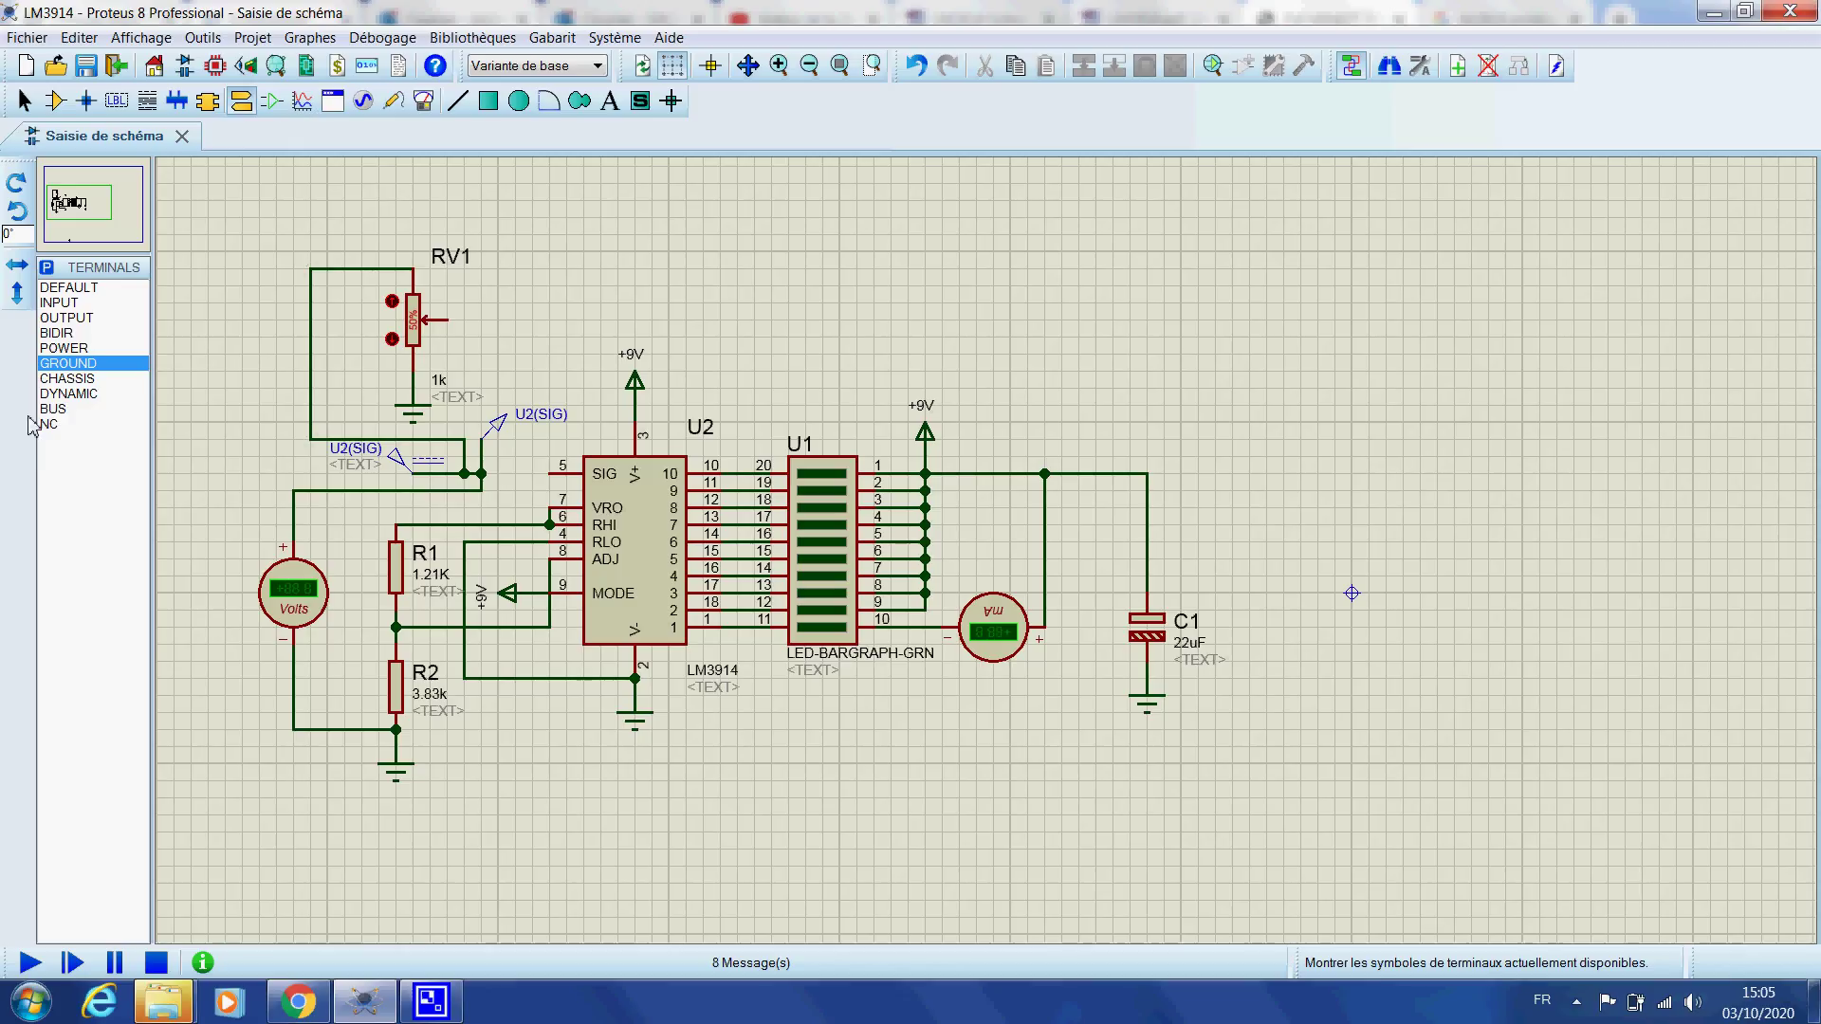
Place a DC voltmeter beside RV1 and wire its positive terminal to the potentiometer's wiper.
click(424, 101)
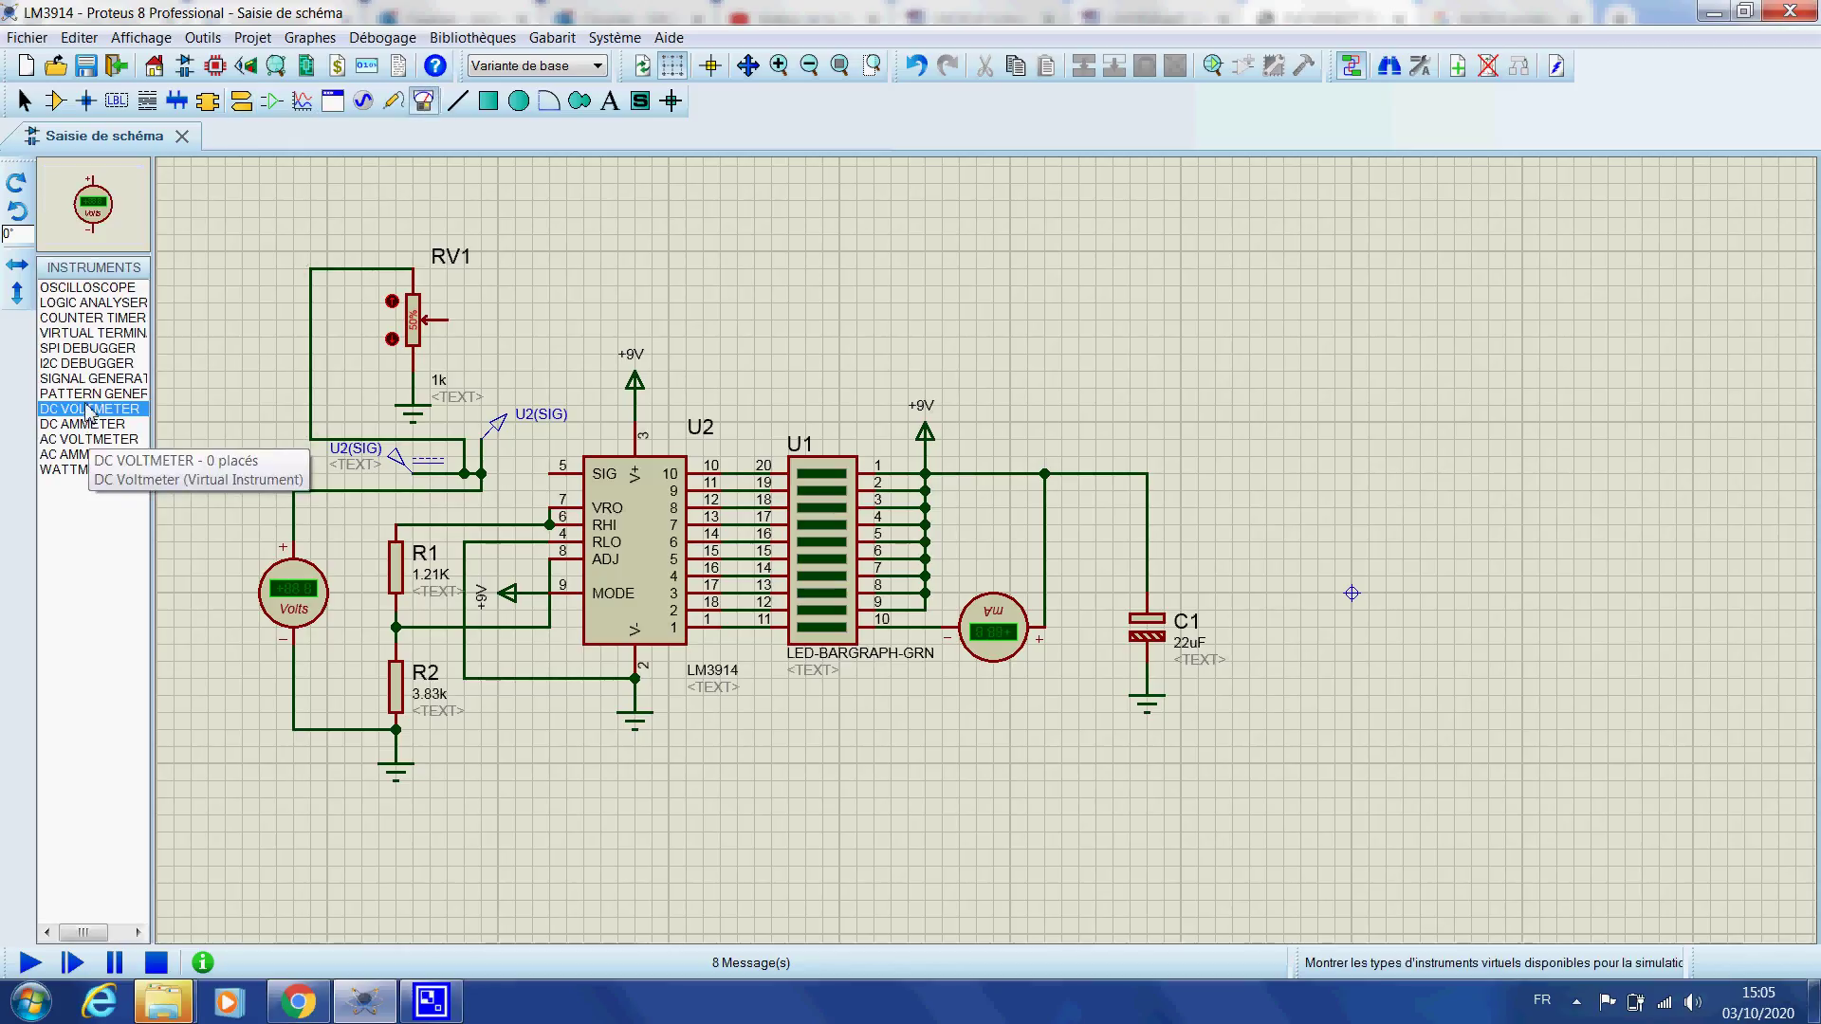
click(577, 273)
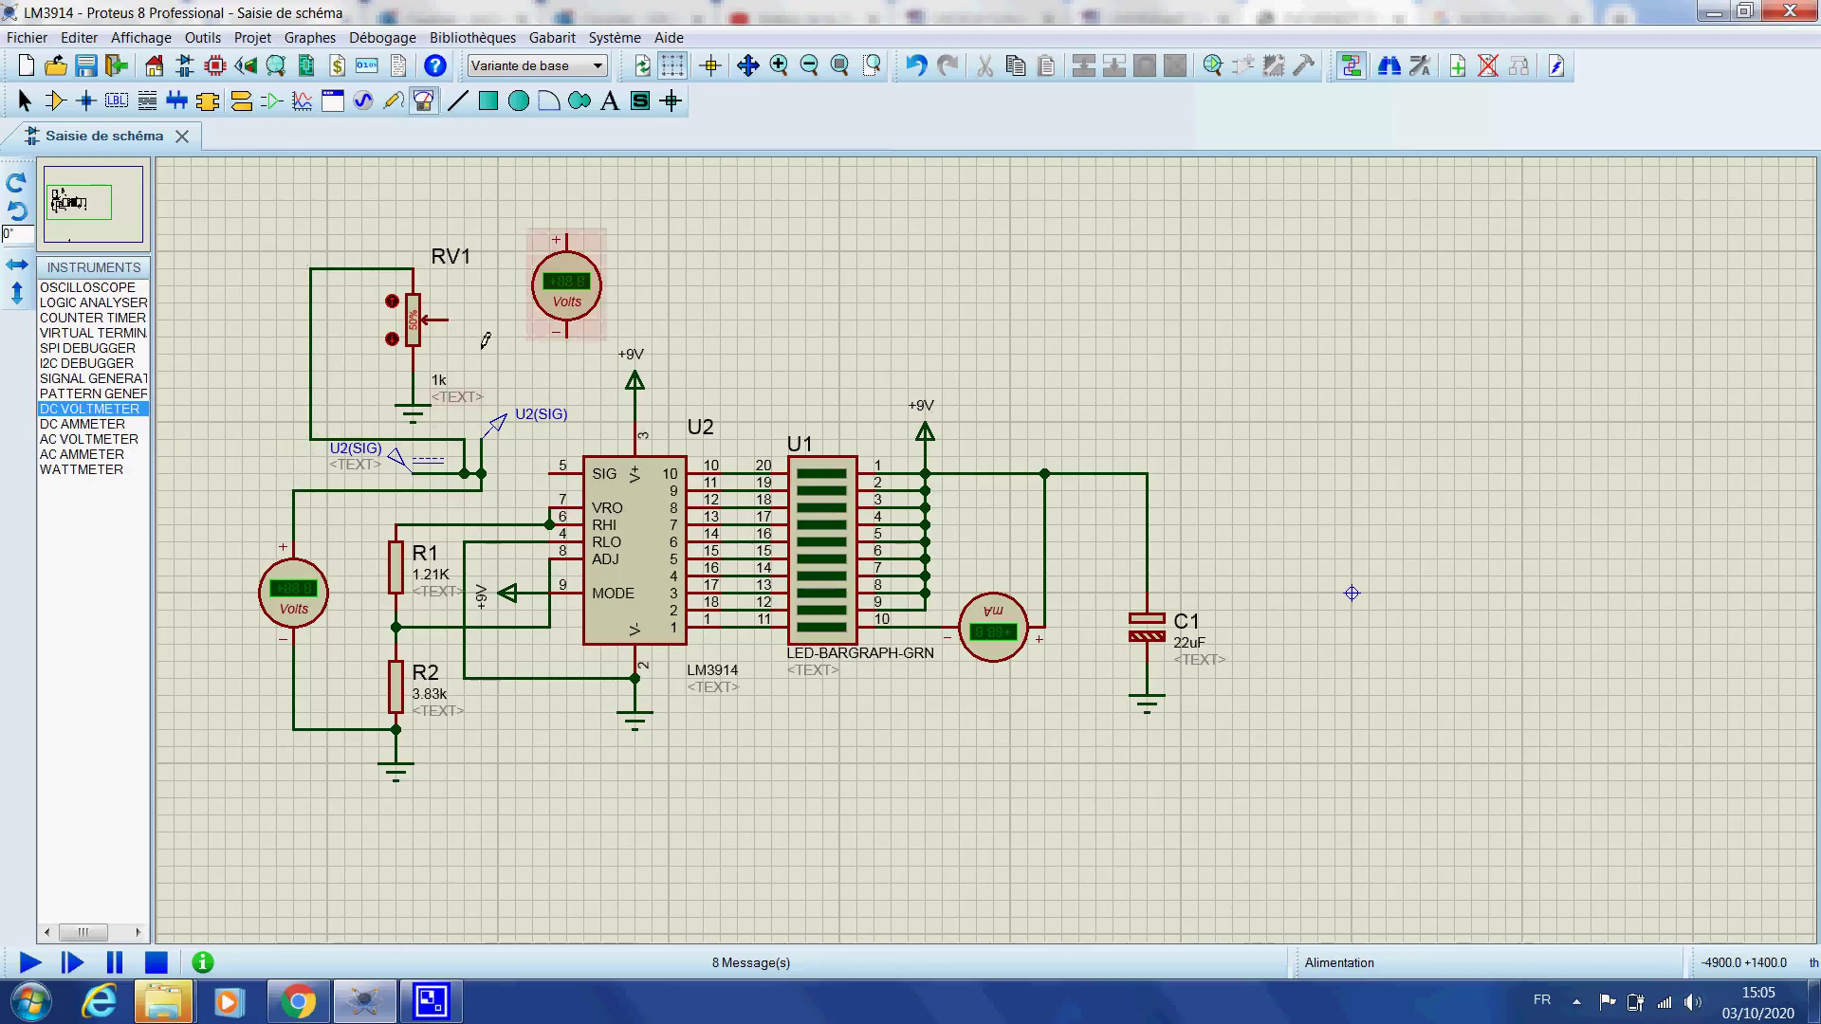
click(446, 320)
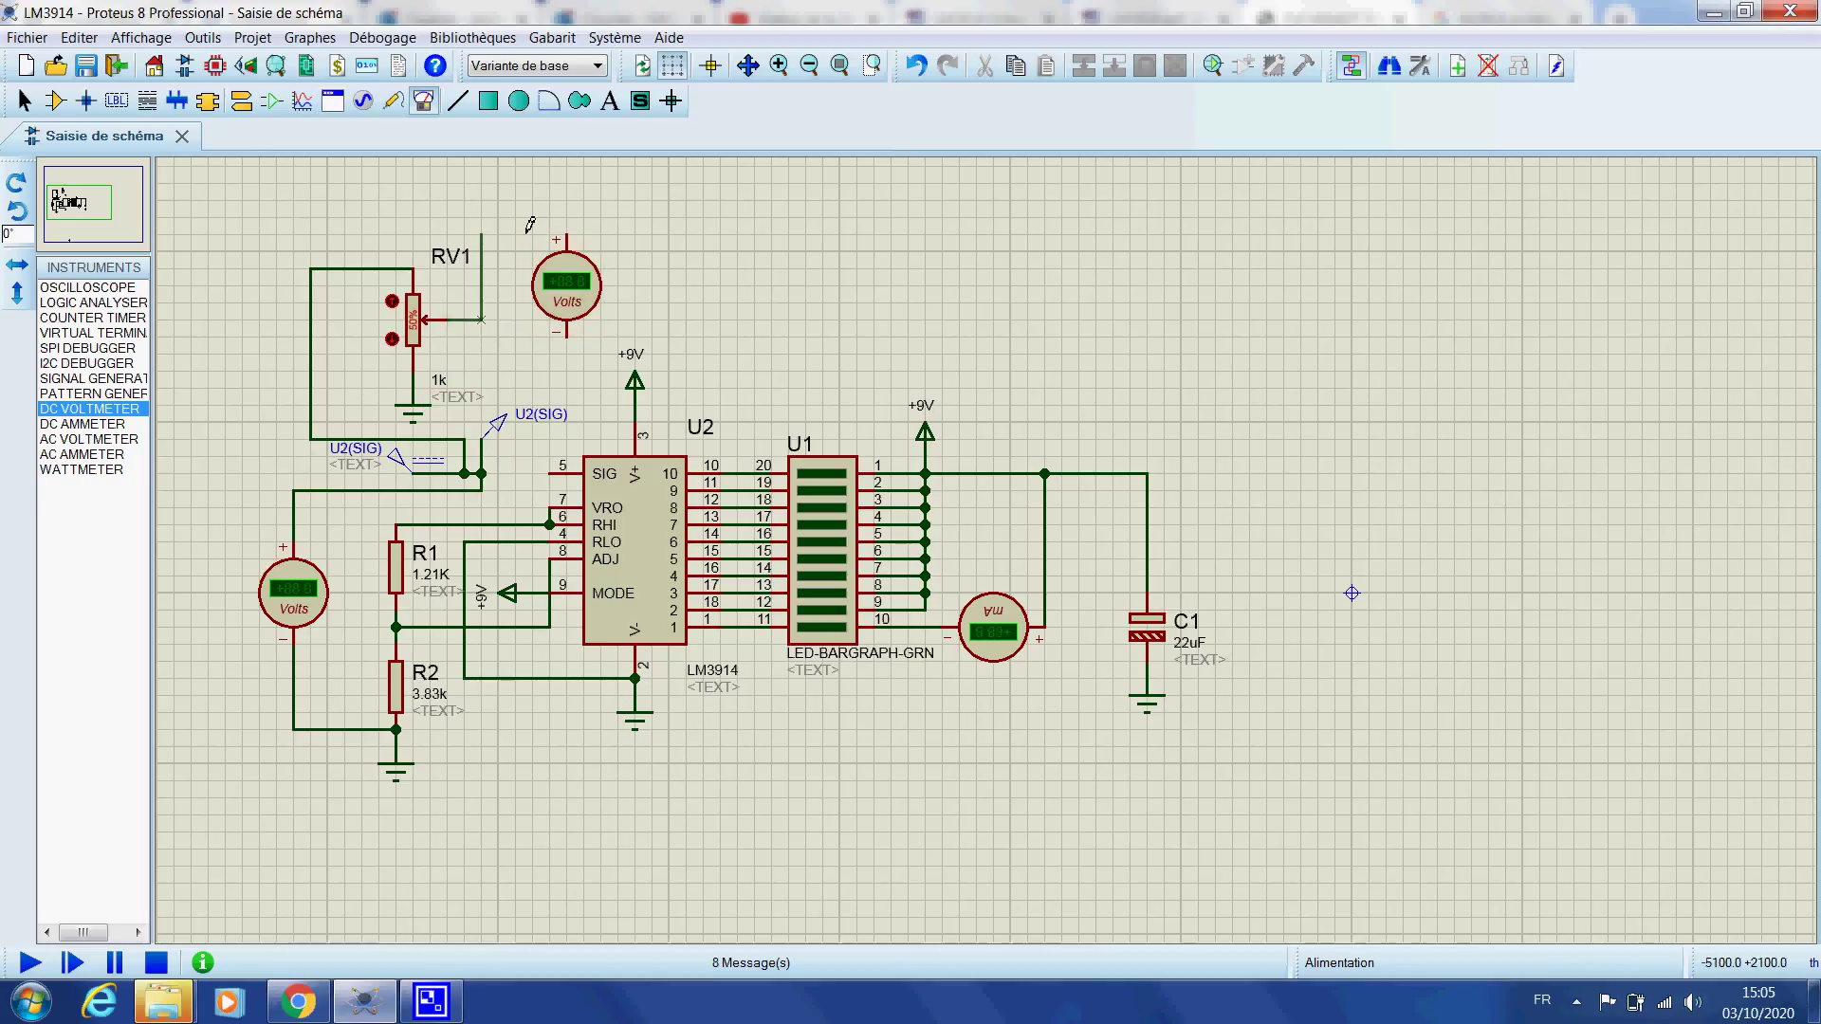
click(566, 238)
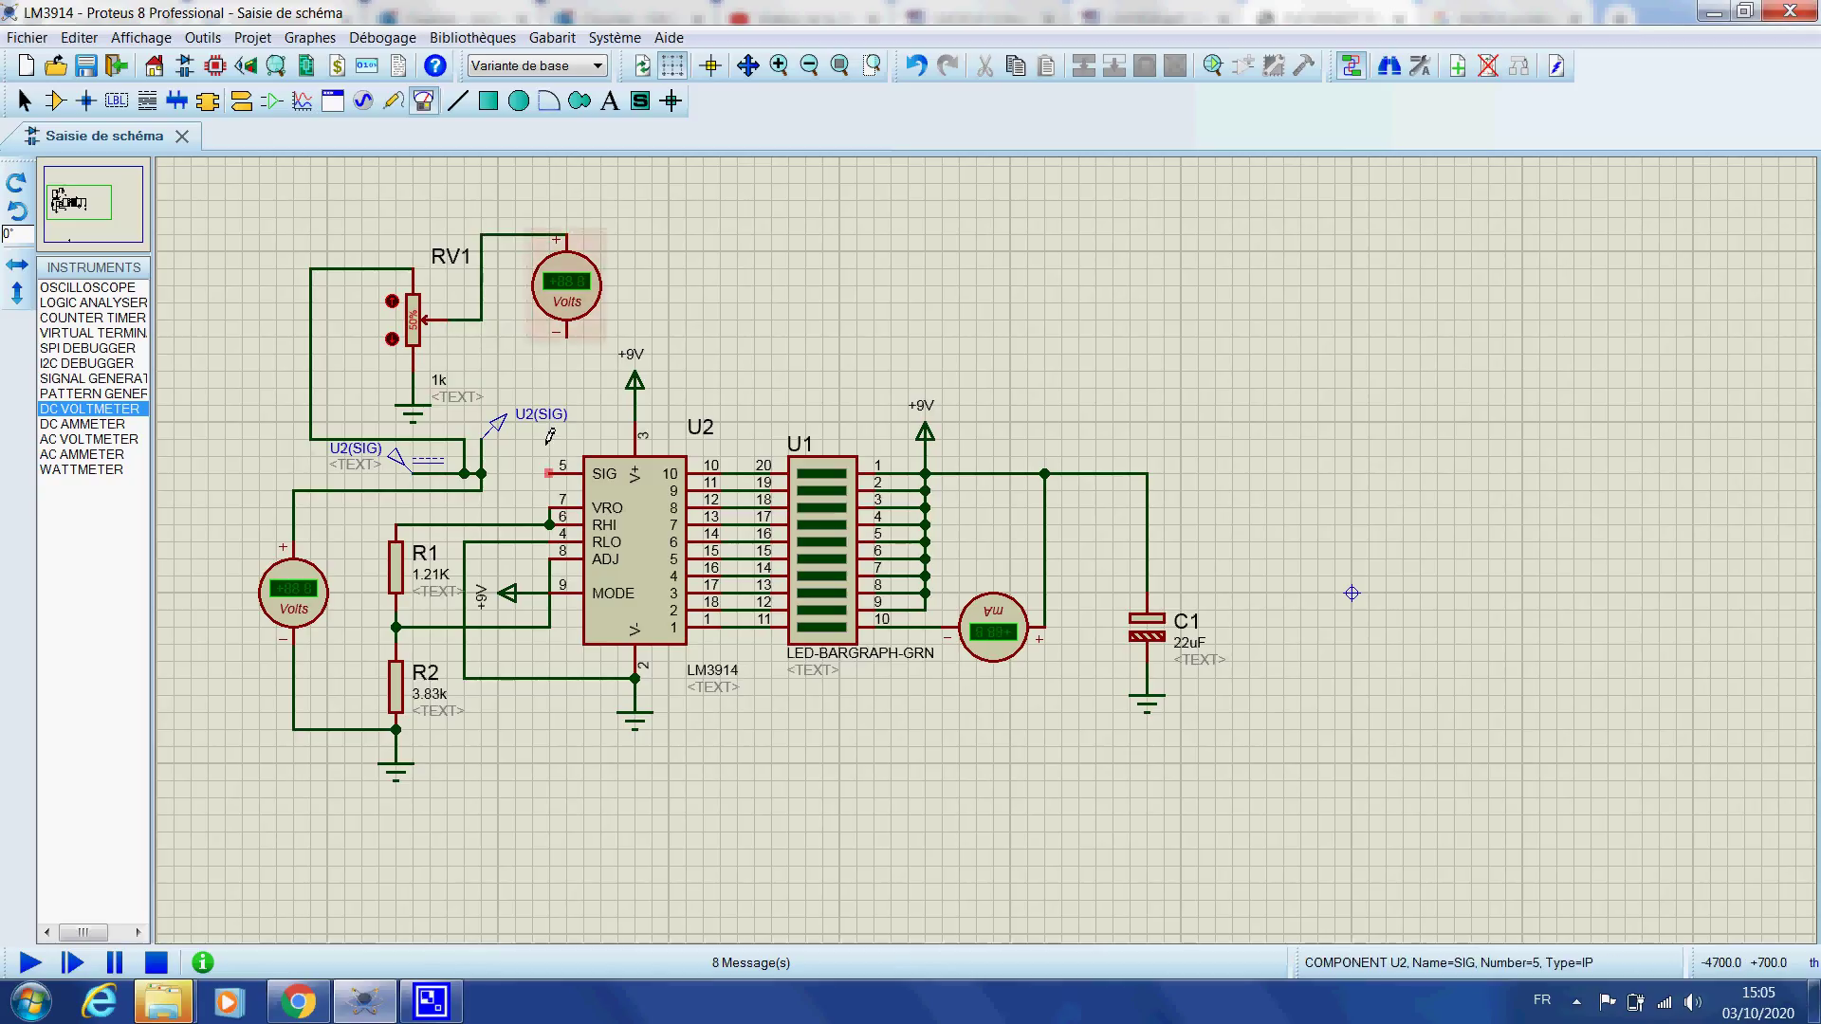
Wire U2's SIG pin 5 to RV1's wiper and connect the new voltmeter's negative terminal to a ground terminal.
click(557, 472)
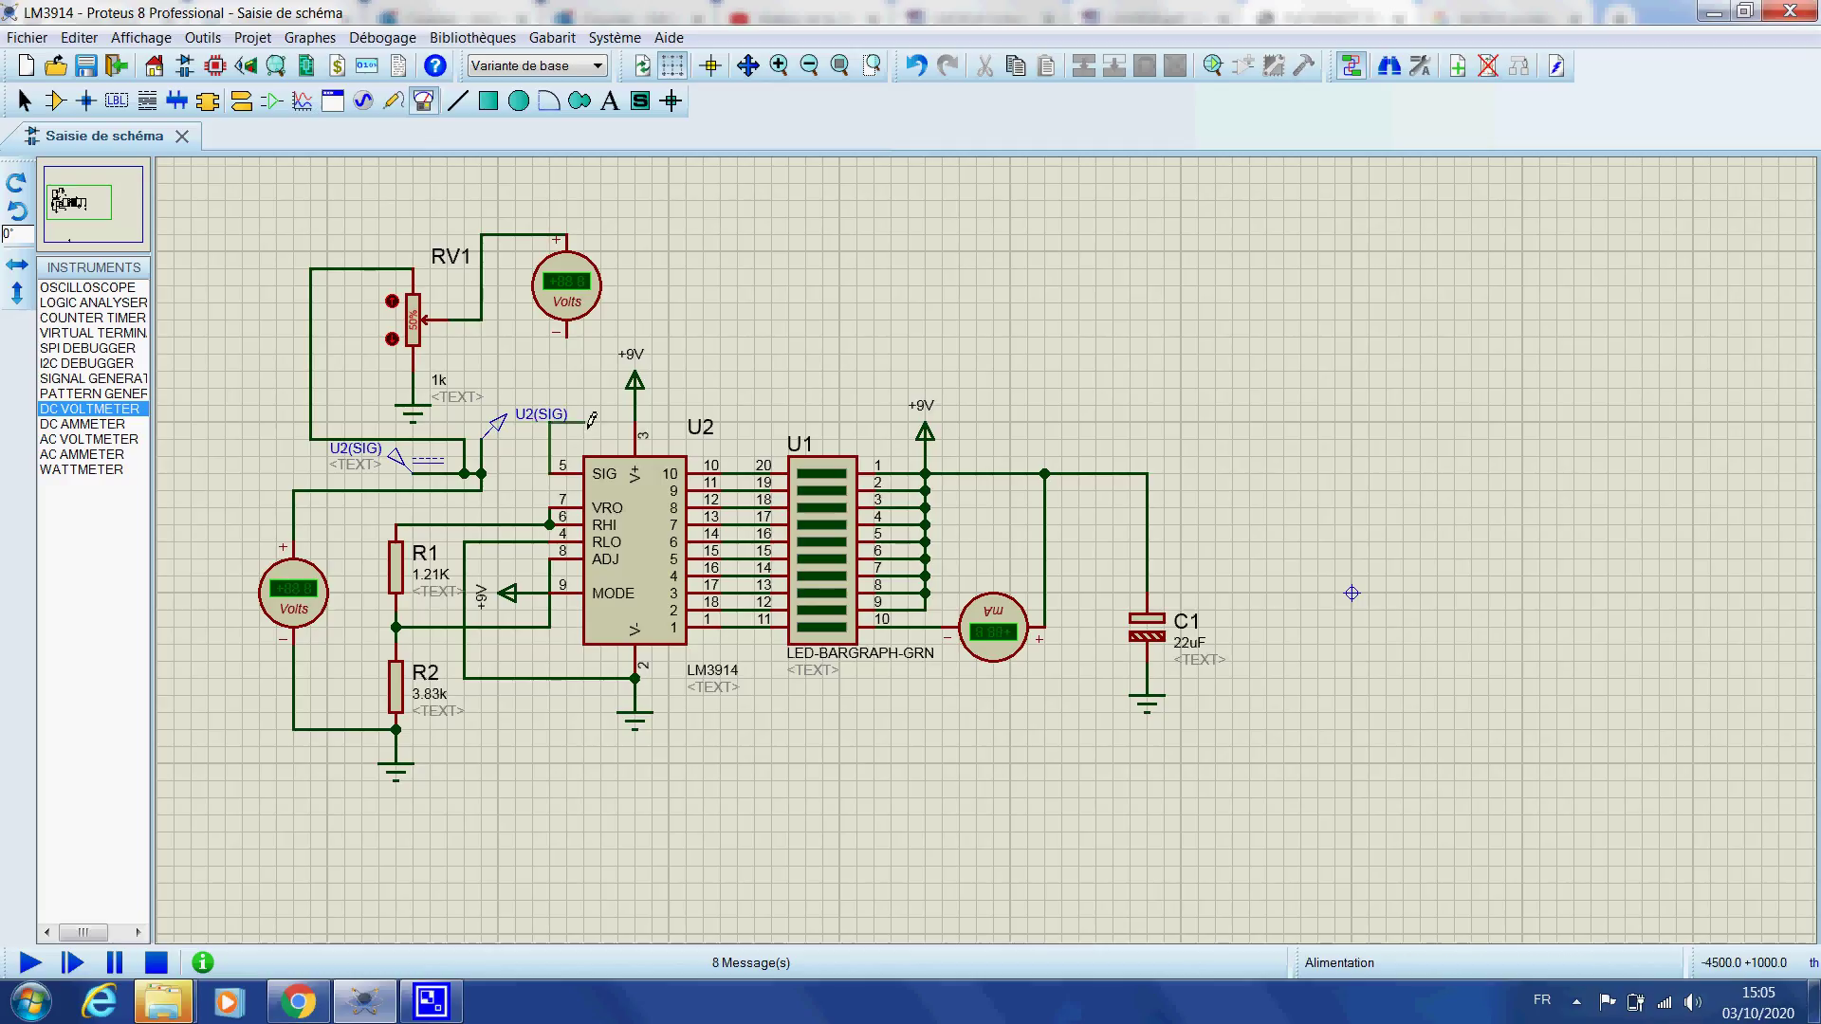
click(482, 321)
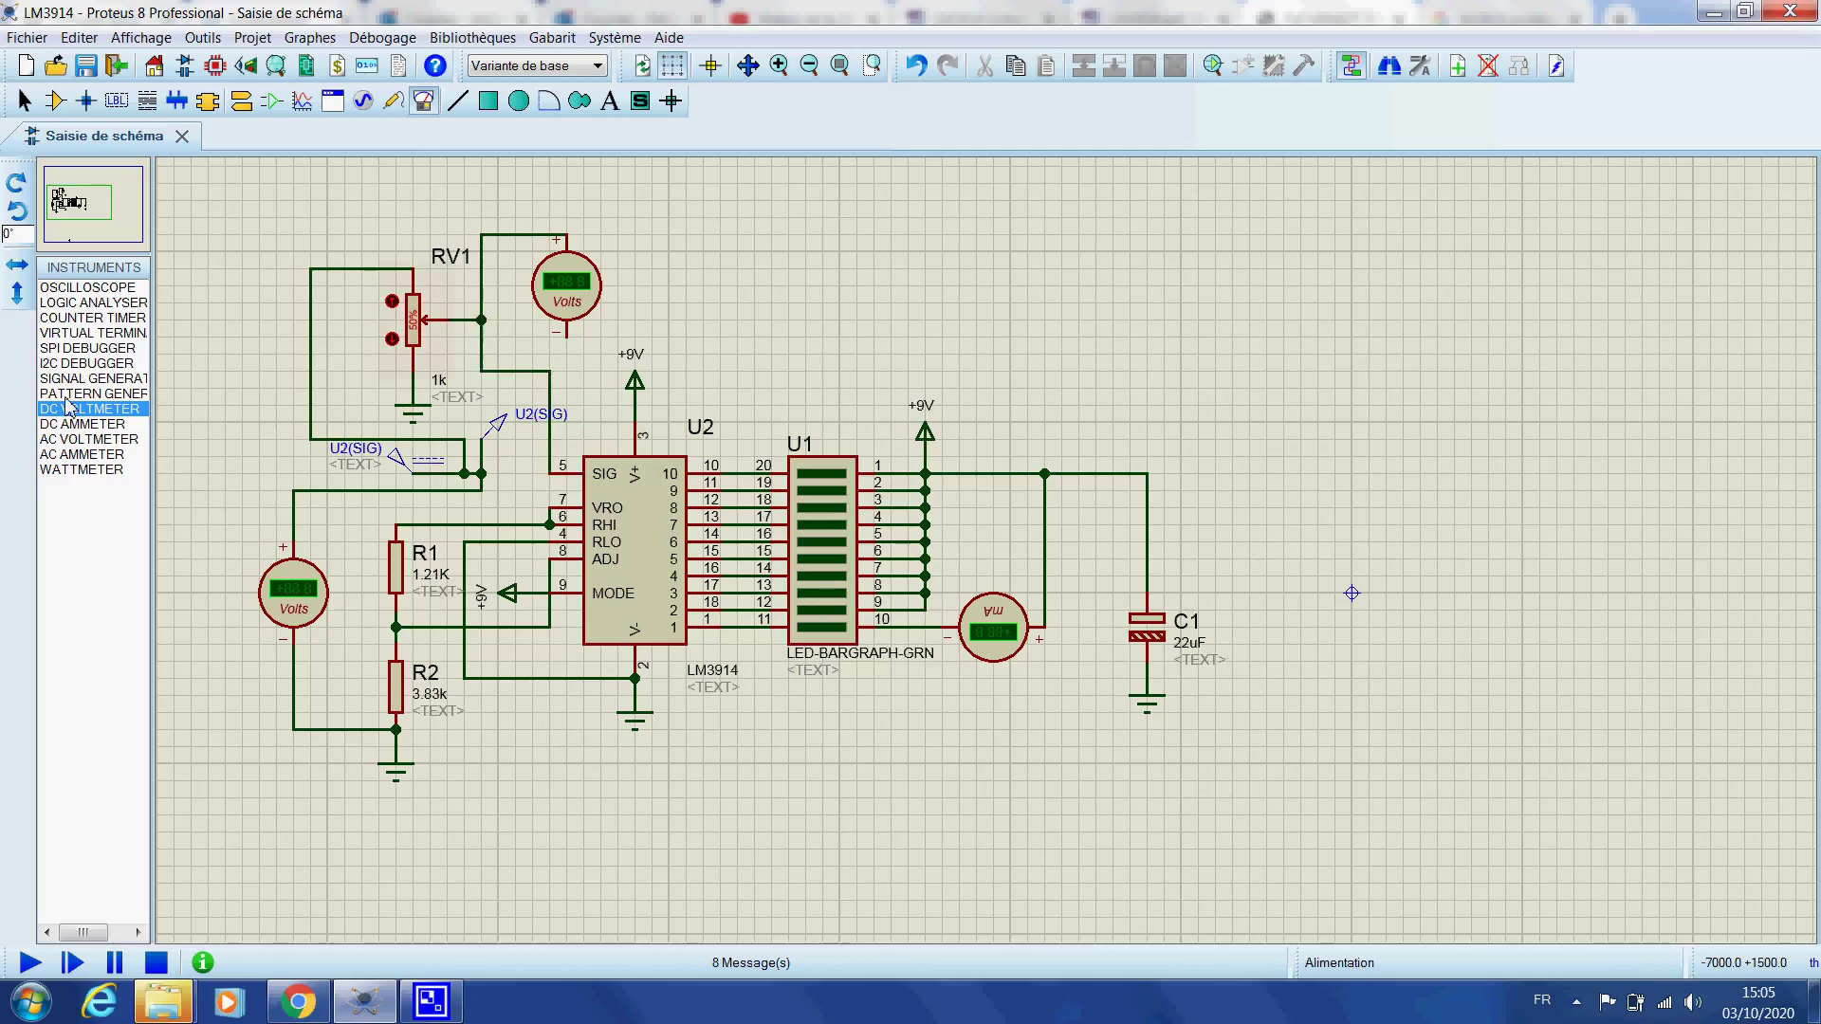
click(241, 101)
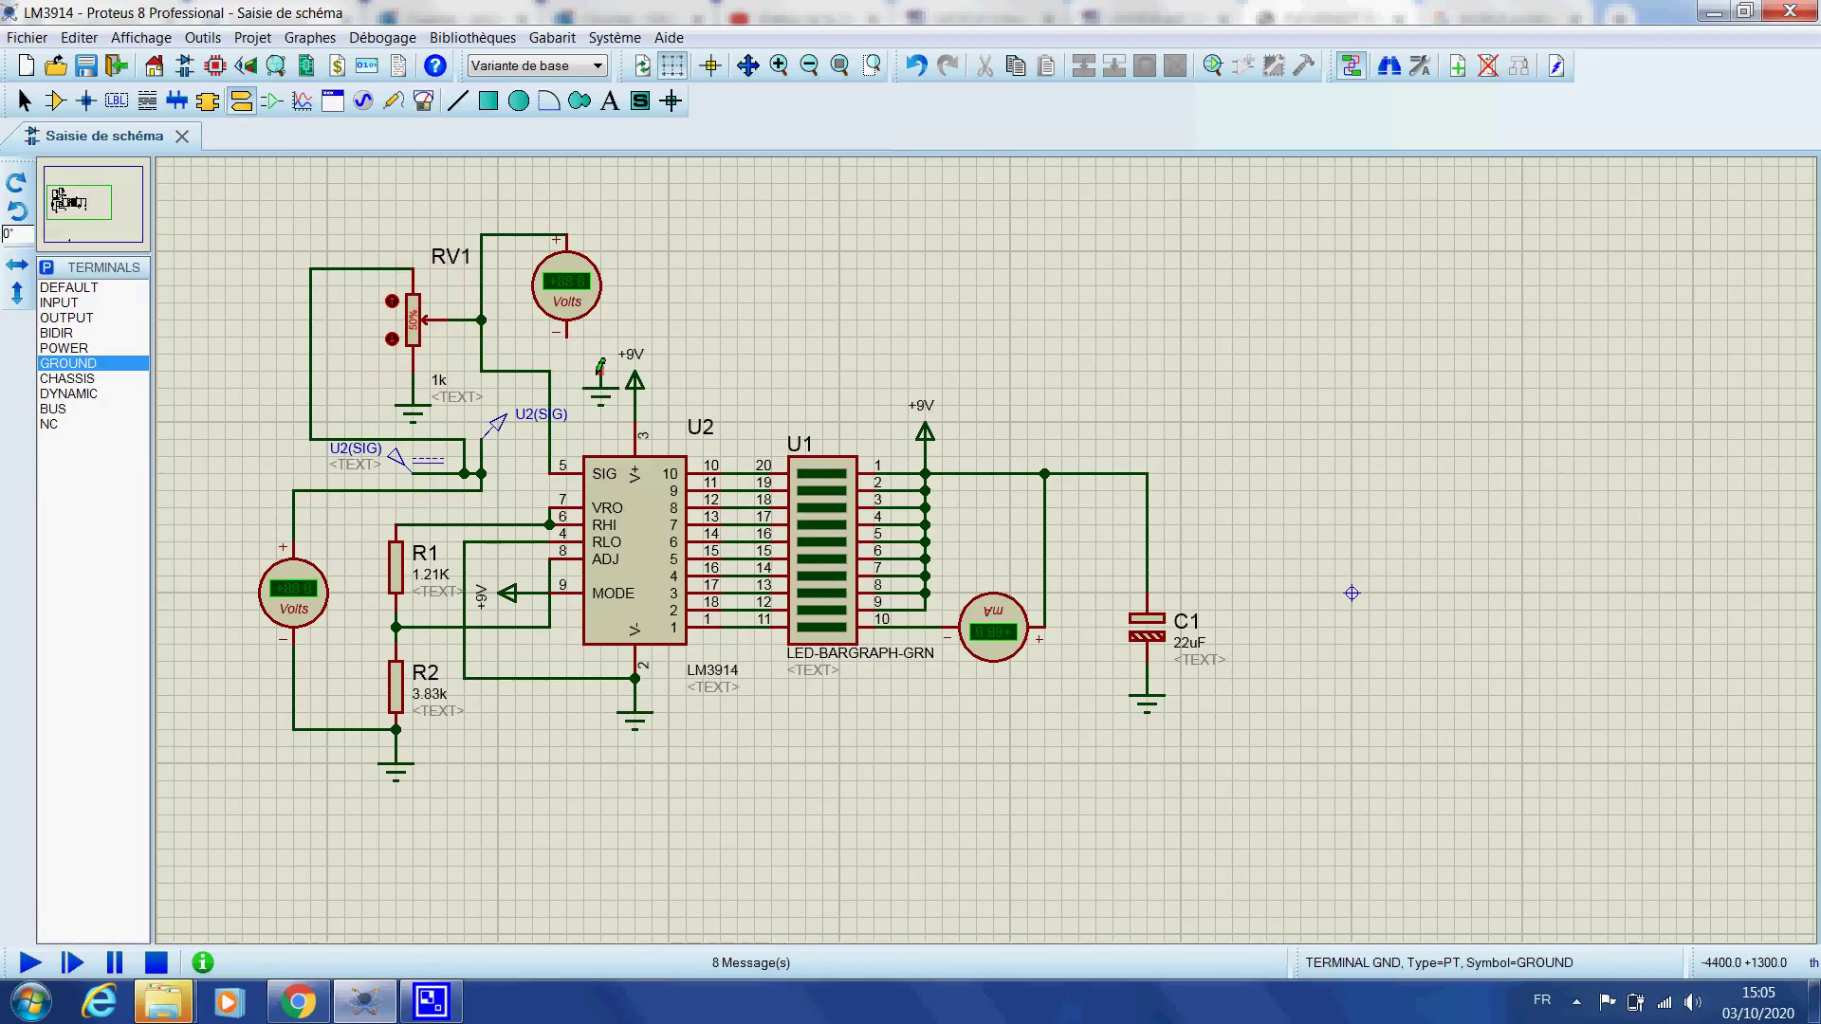
click(600, 367)
Run the simulation and lower potentiometer RV1 step by step to 34 %.
key(F12)
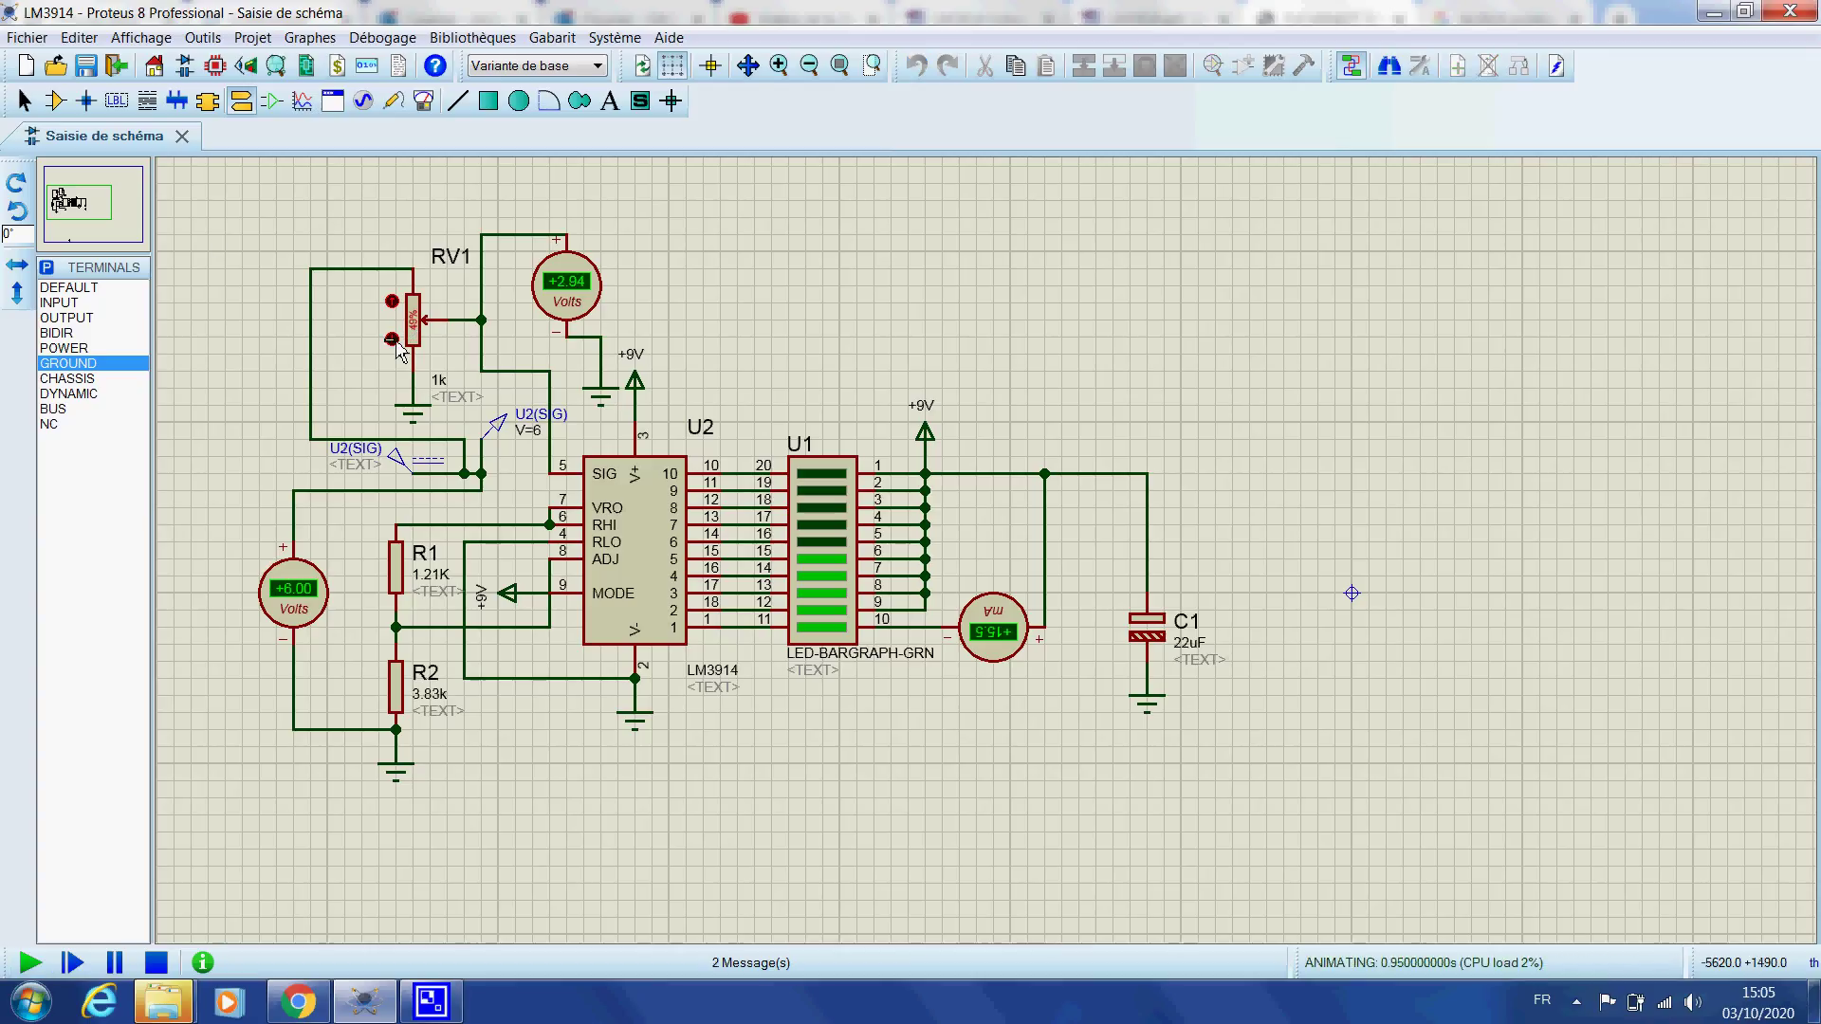
click(397, 345)
click(393, 339)
click(392, 339)
click(393, 340)
click(393, 339)
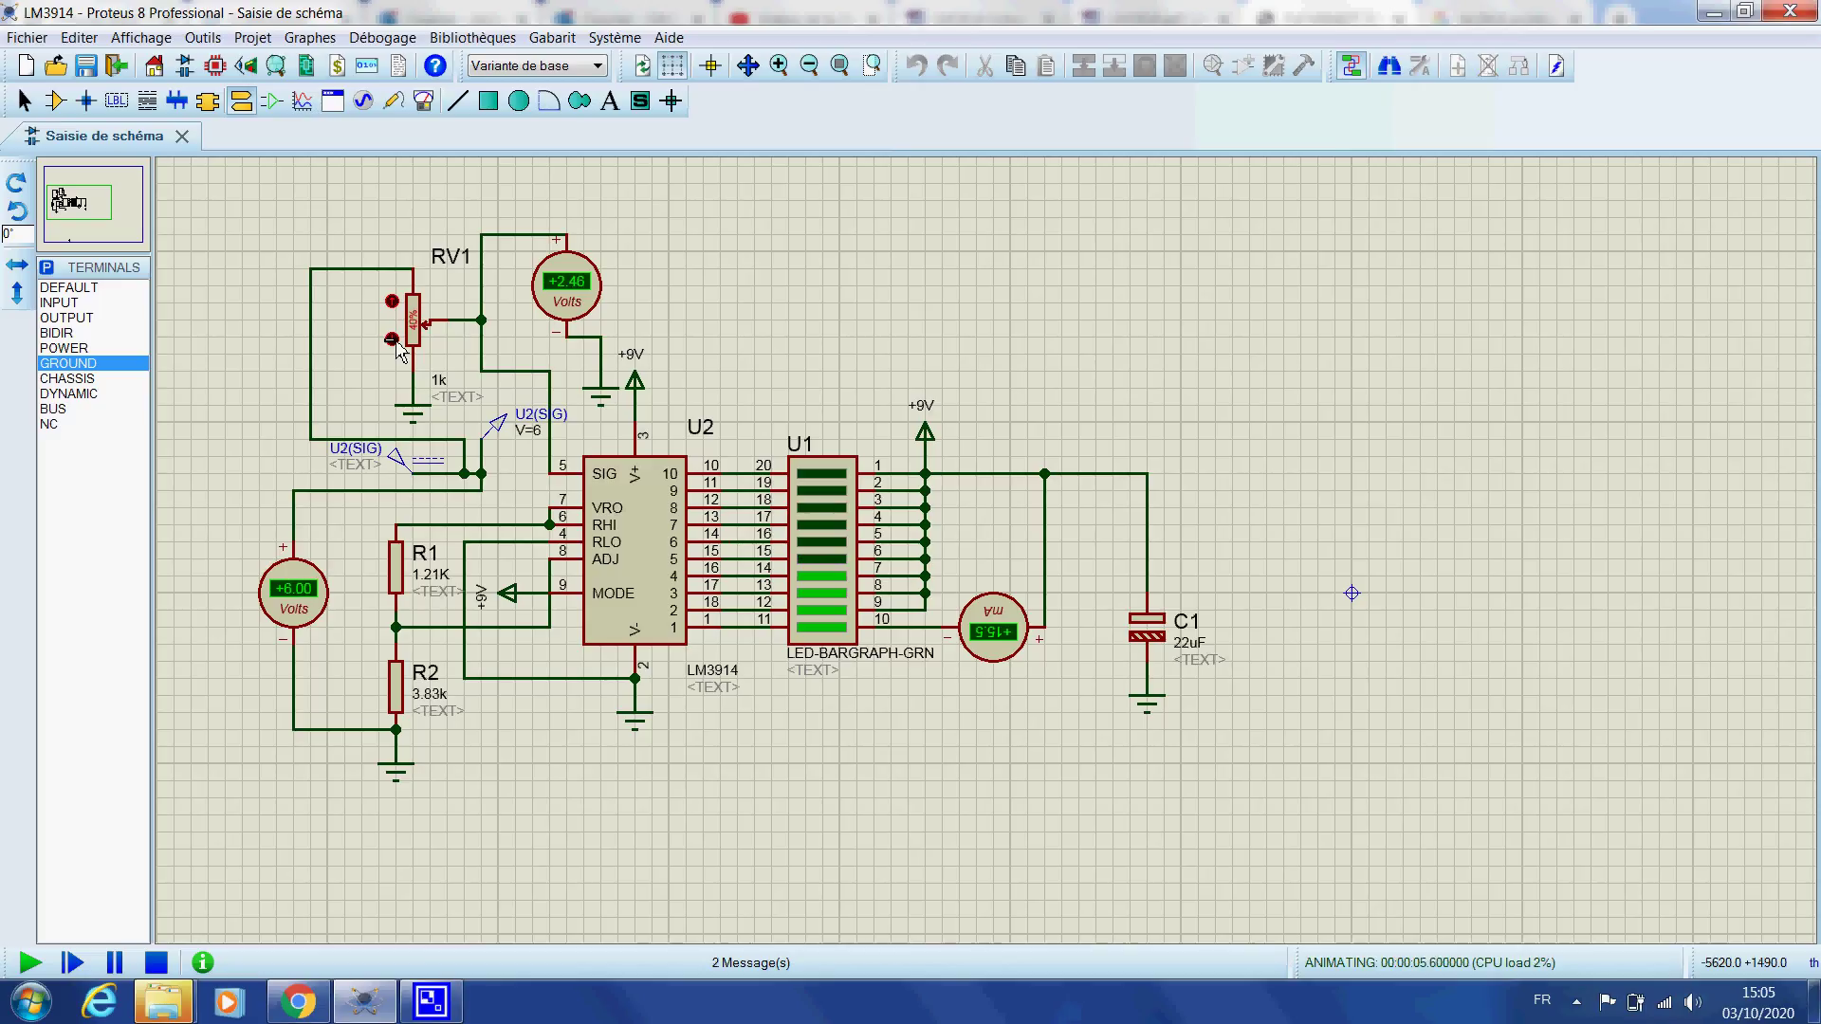
click(392, 339)
click(393, 340)
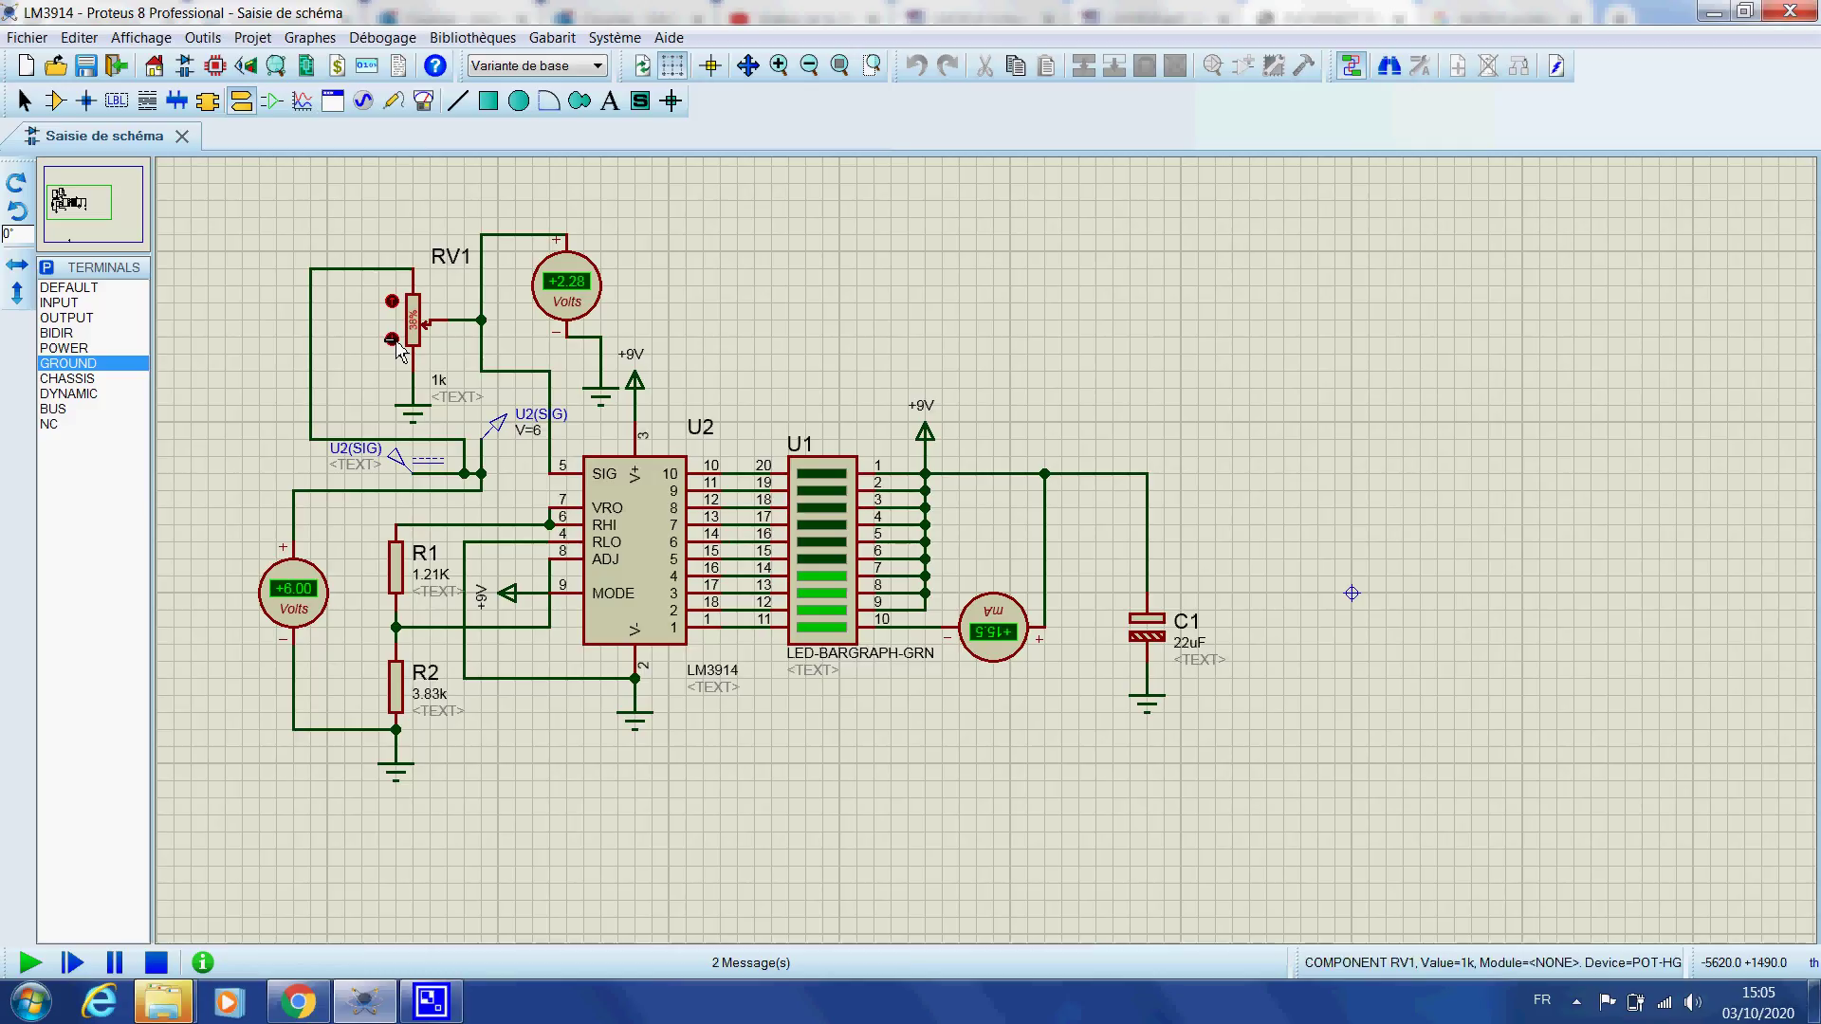
click(393, 340)
click(393, 340)
click(392, 340)
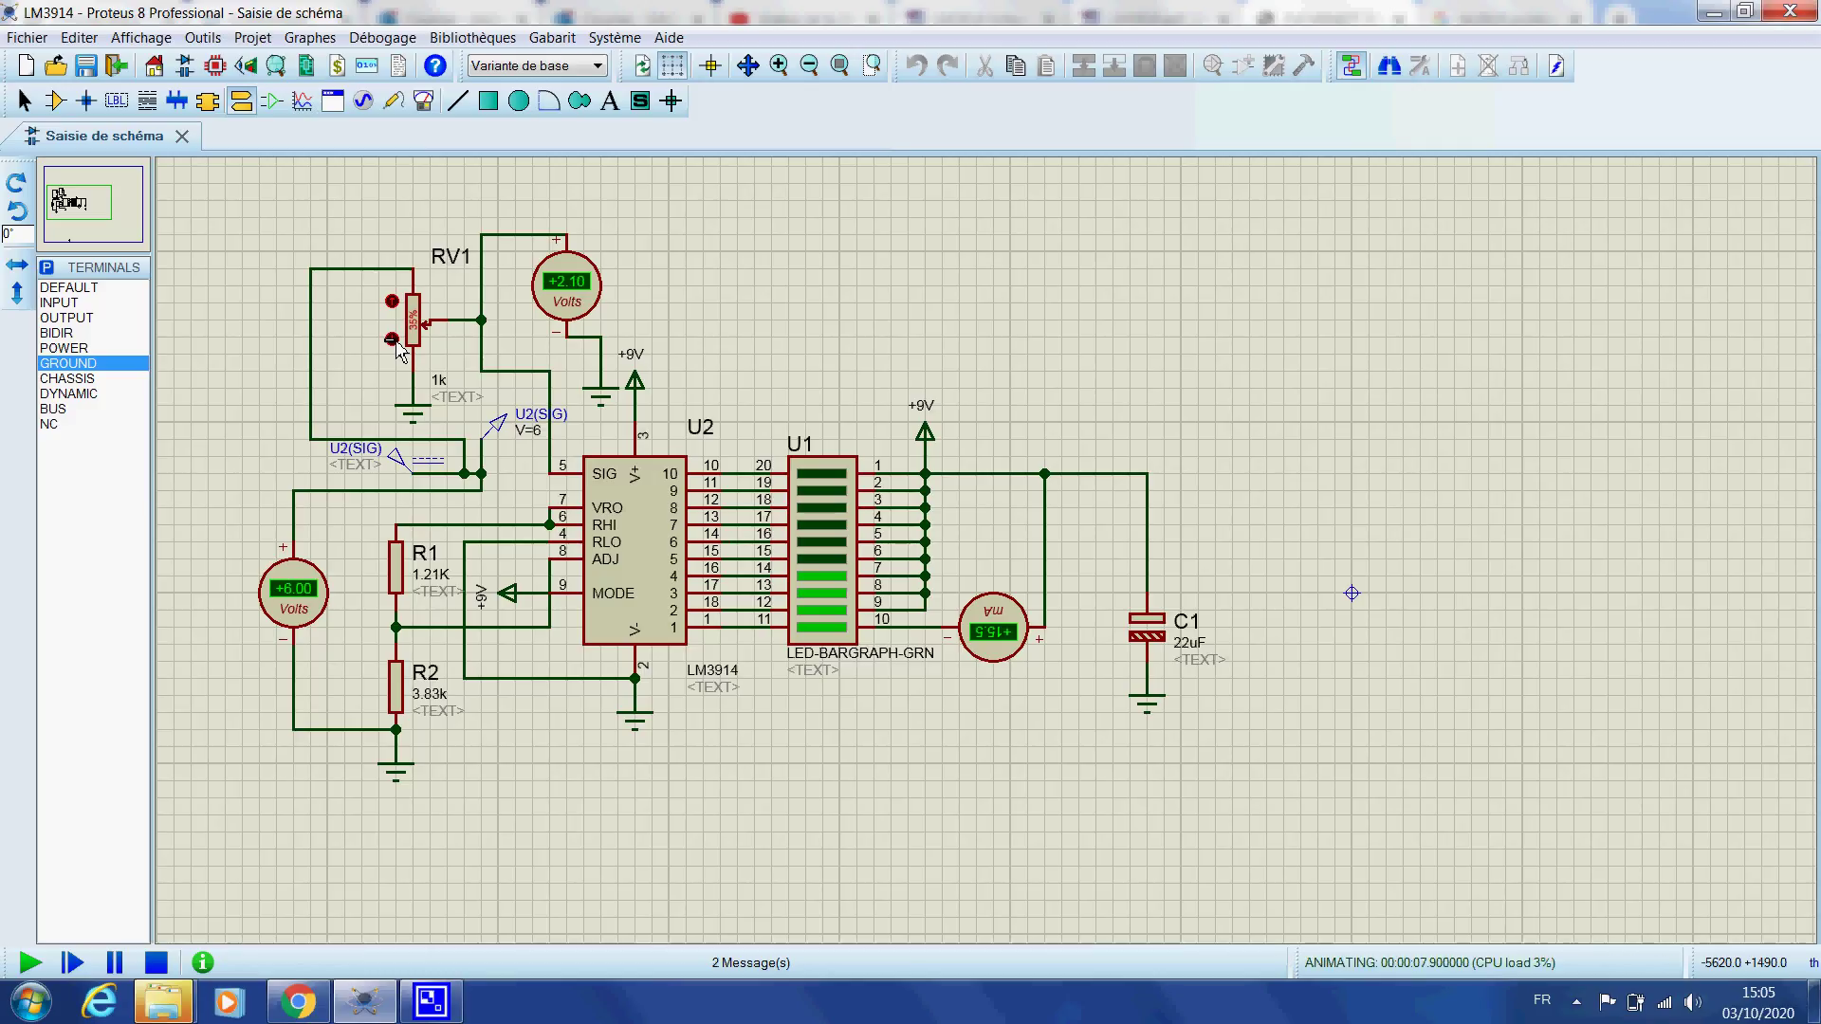
click(393, 339)
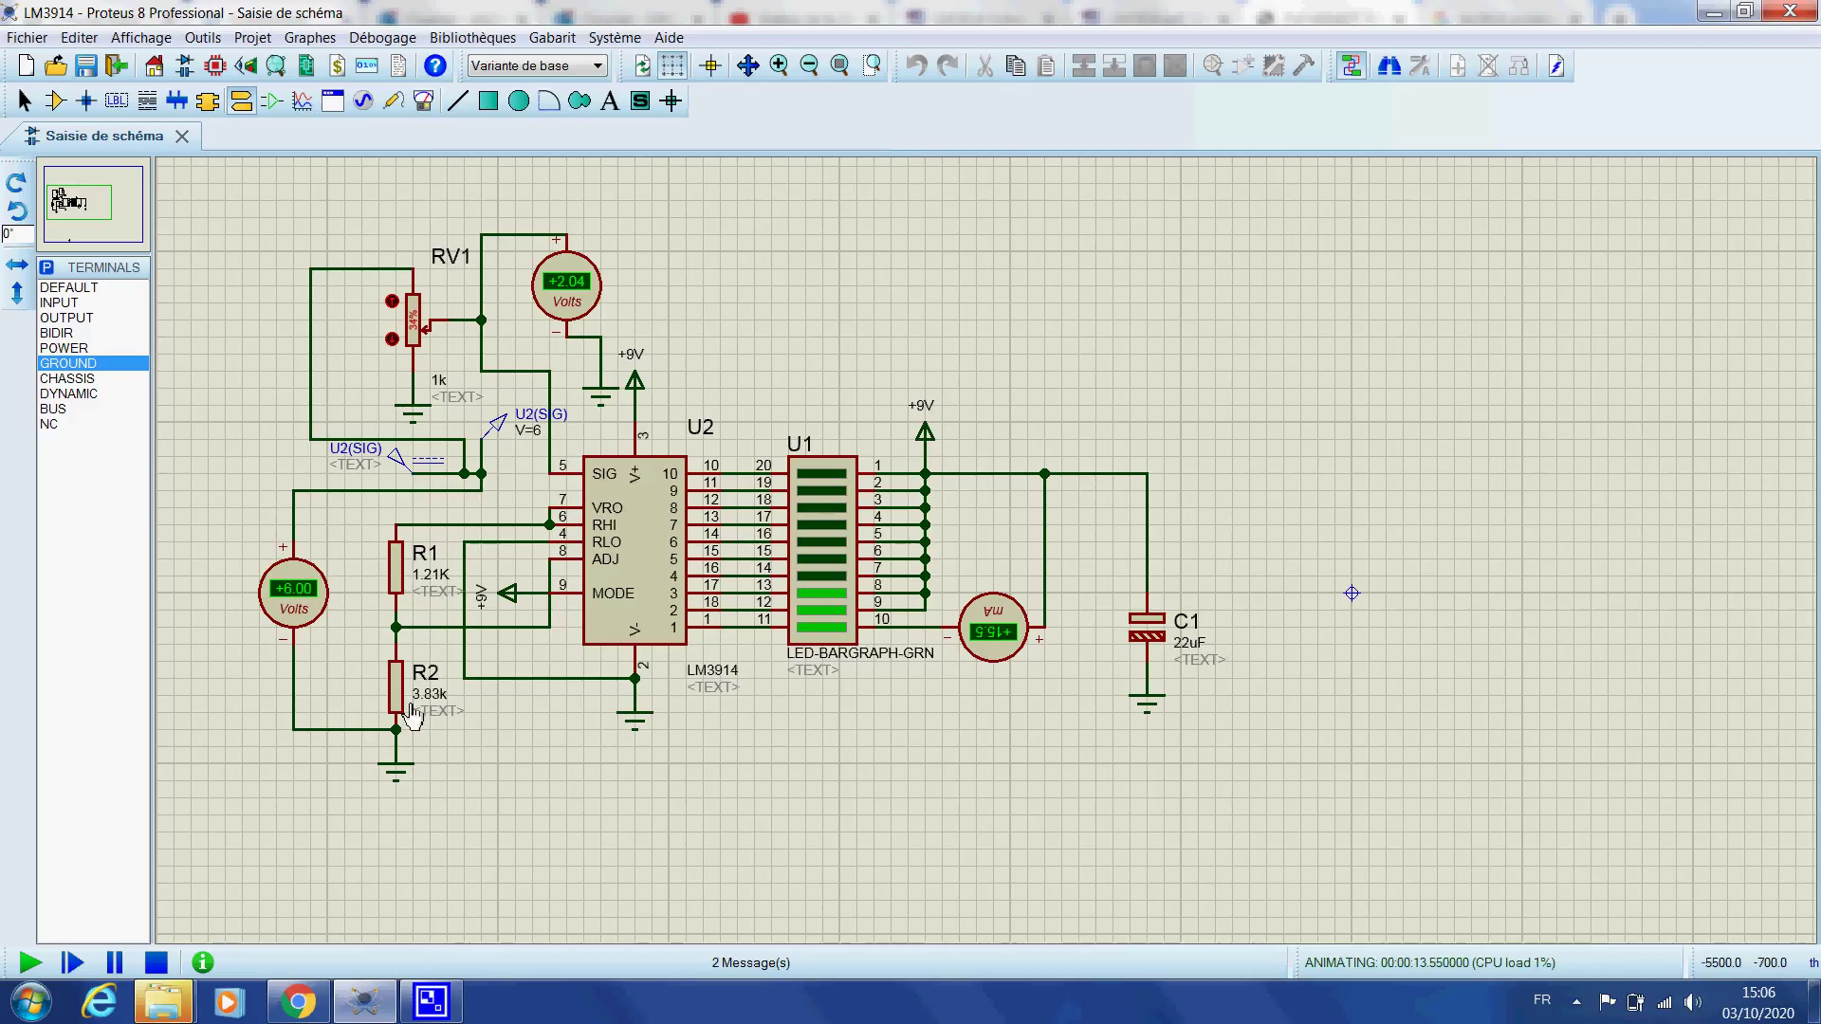
Examine the 0V to 5V Bar Graph Meter schematic in the Chrome datasheet and return to the running Proteus simulation.
click(297, 1001)
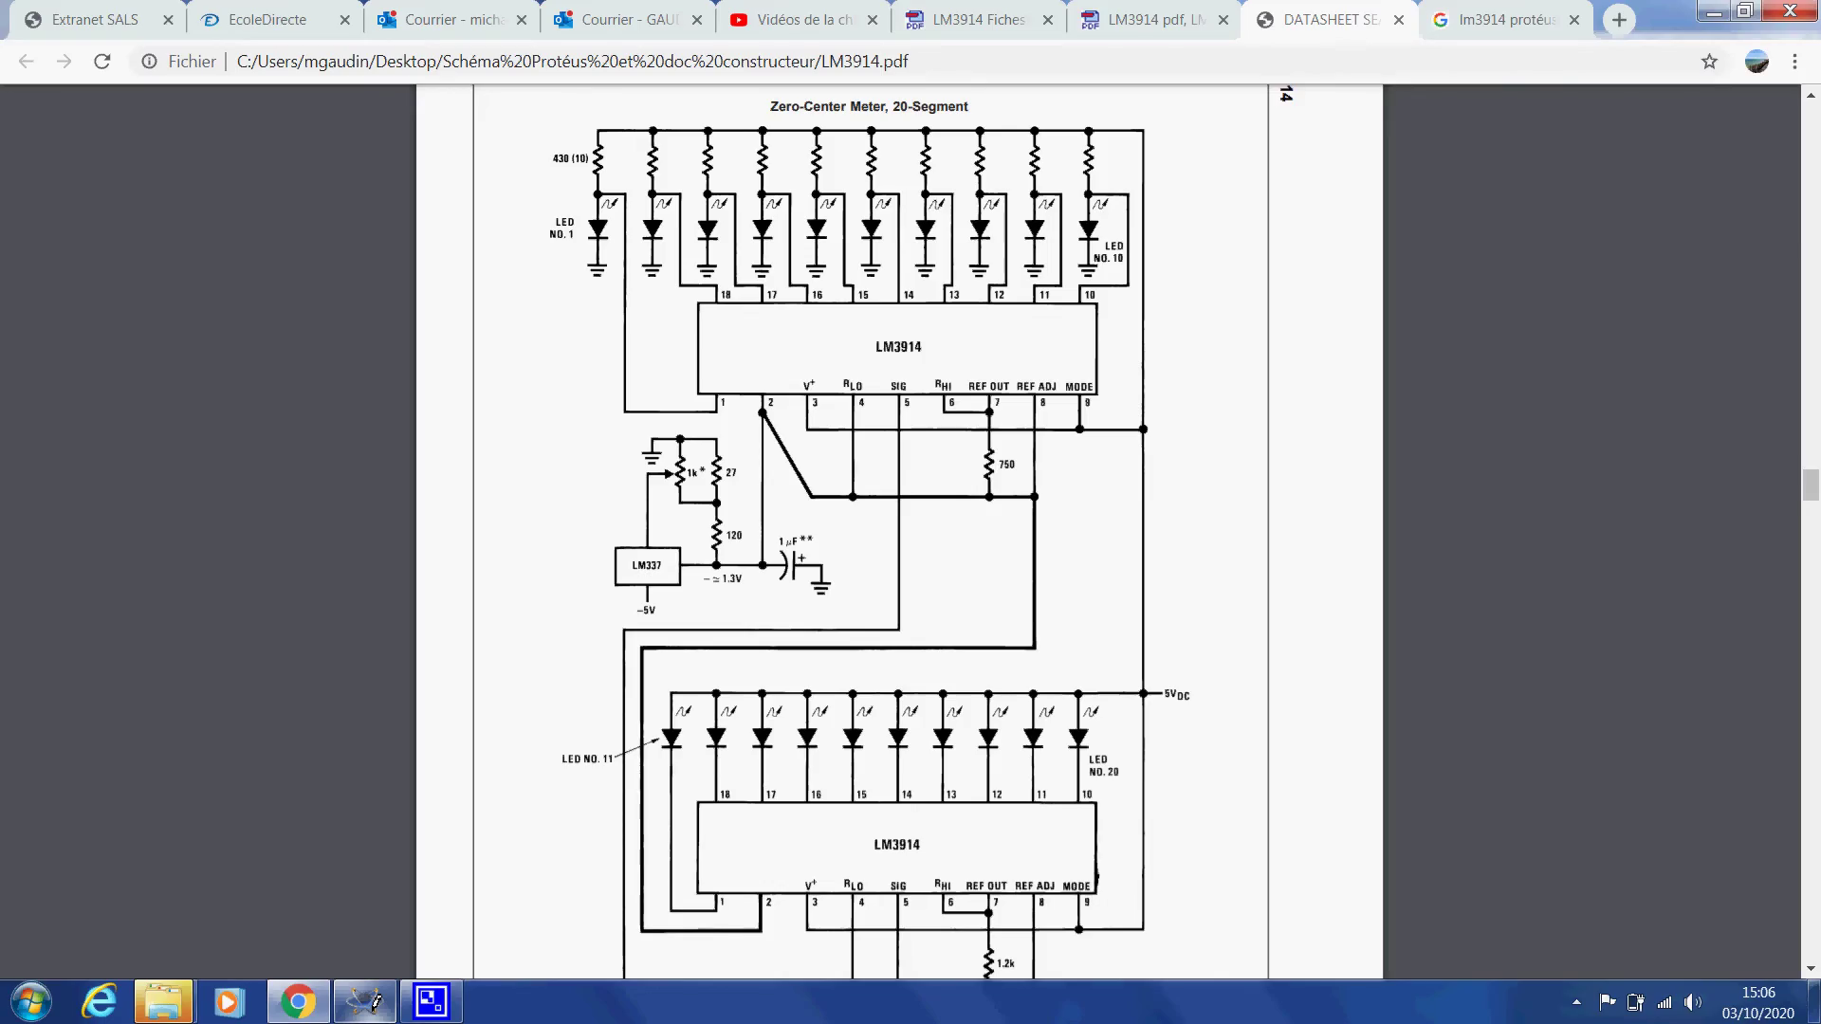
drag(1810, 485, 1811, 120)
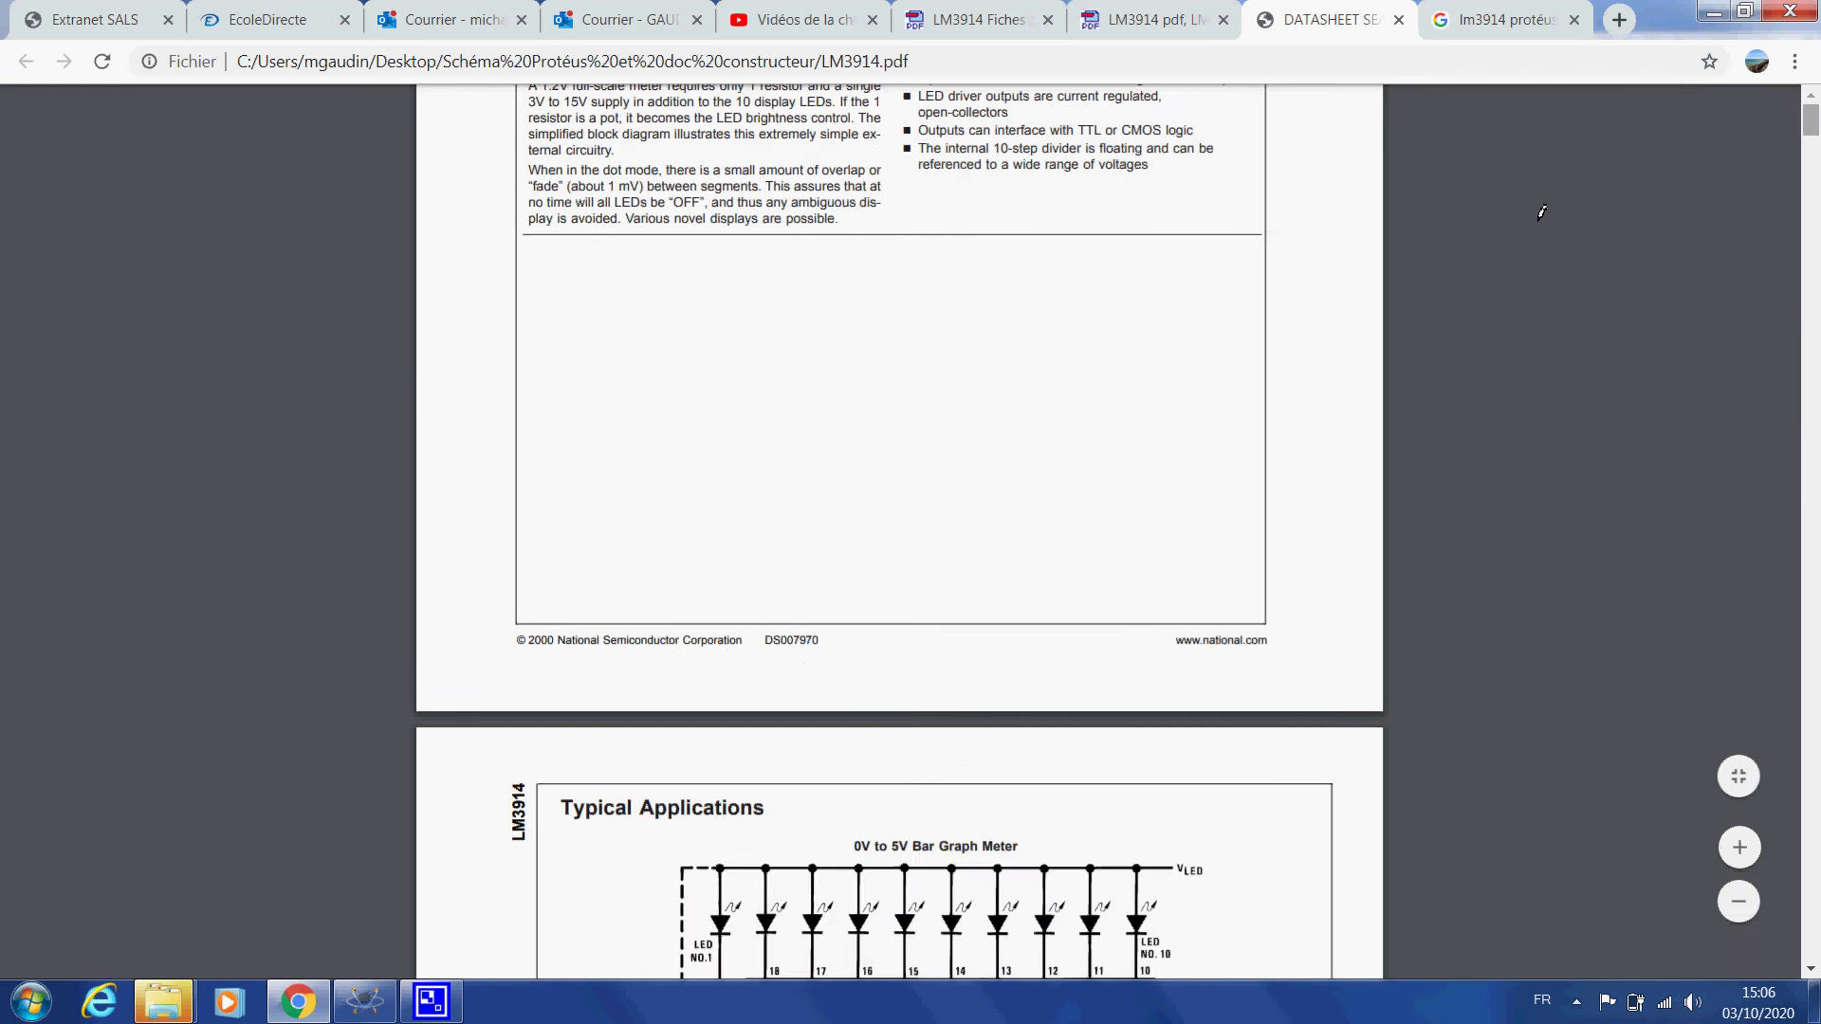
scroll(1541, 213, up, 3)
scroll(1541, 213, down, 8)
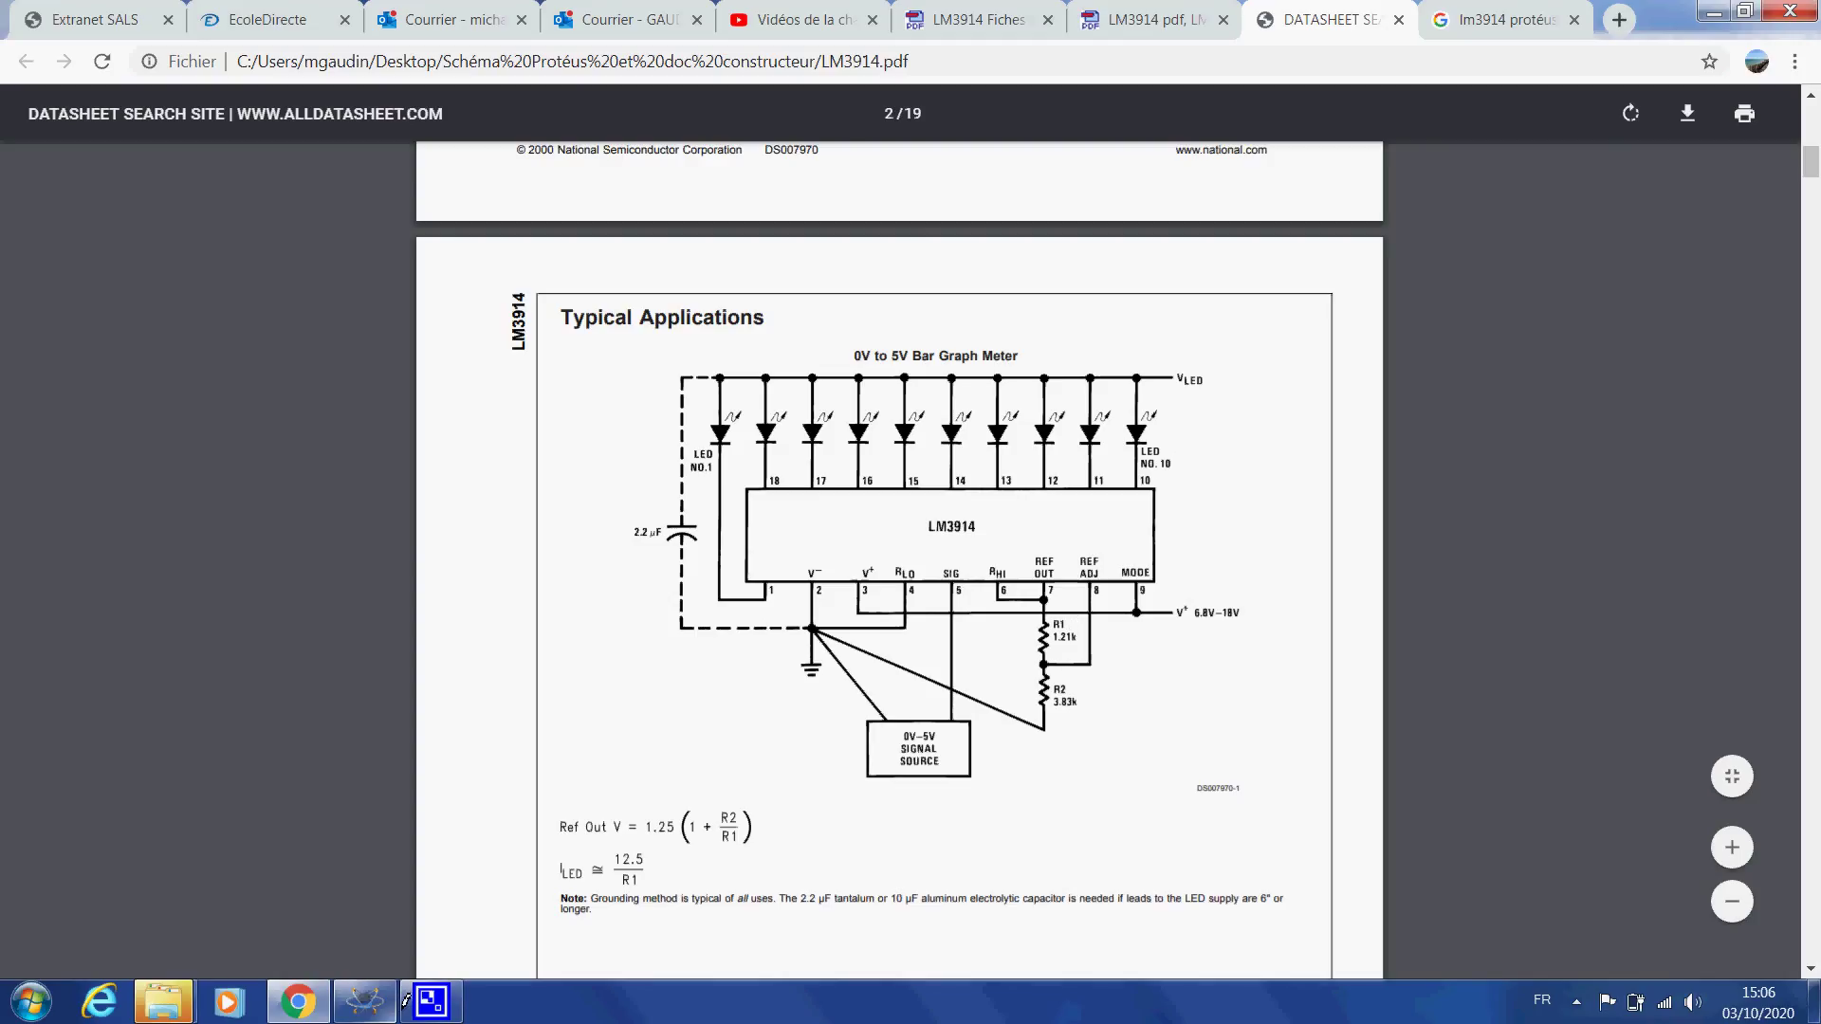
click(365, 1002)
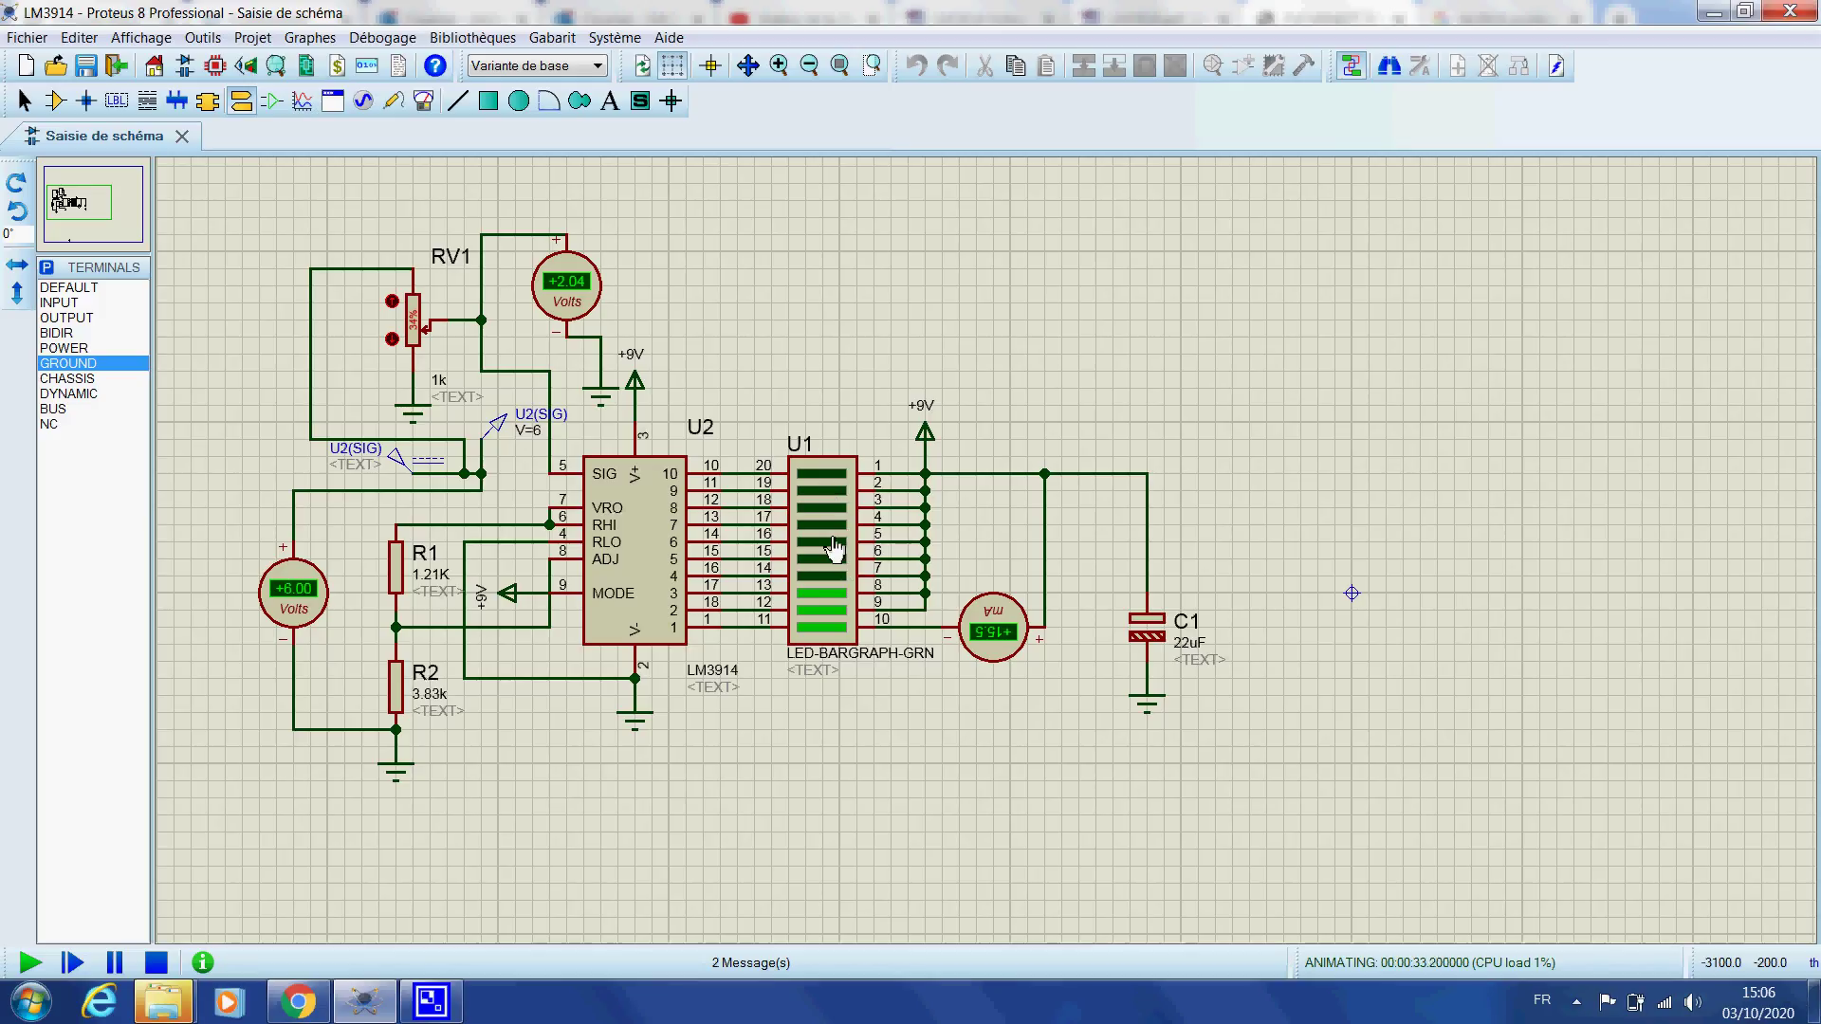
right_click(1579, 1014)
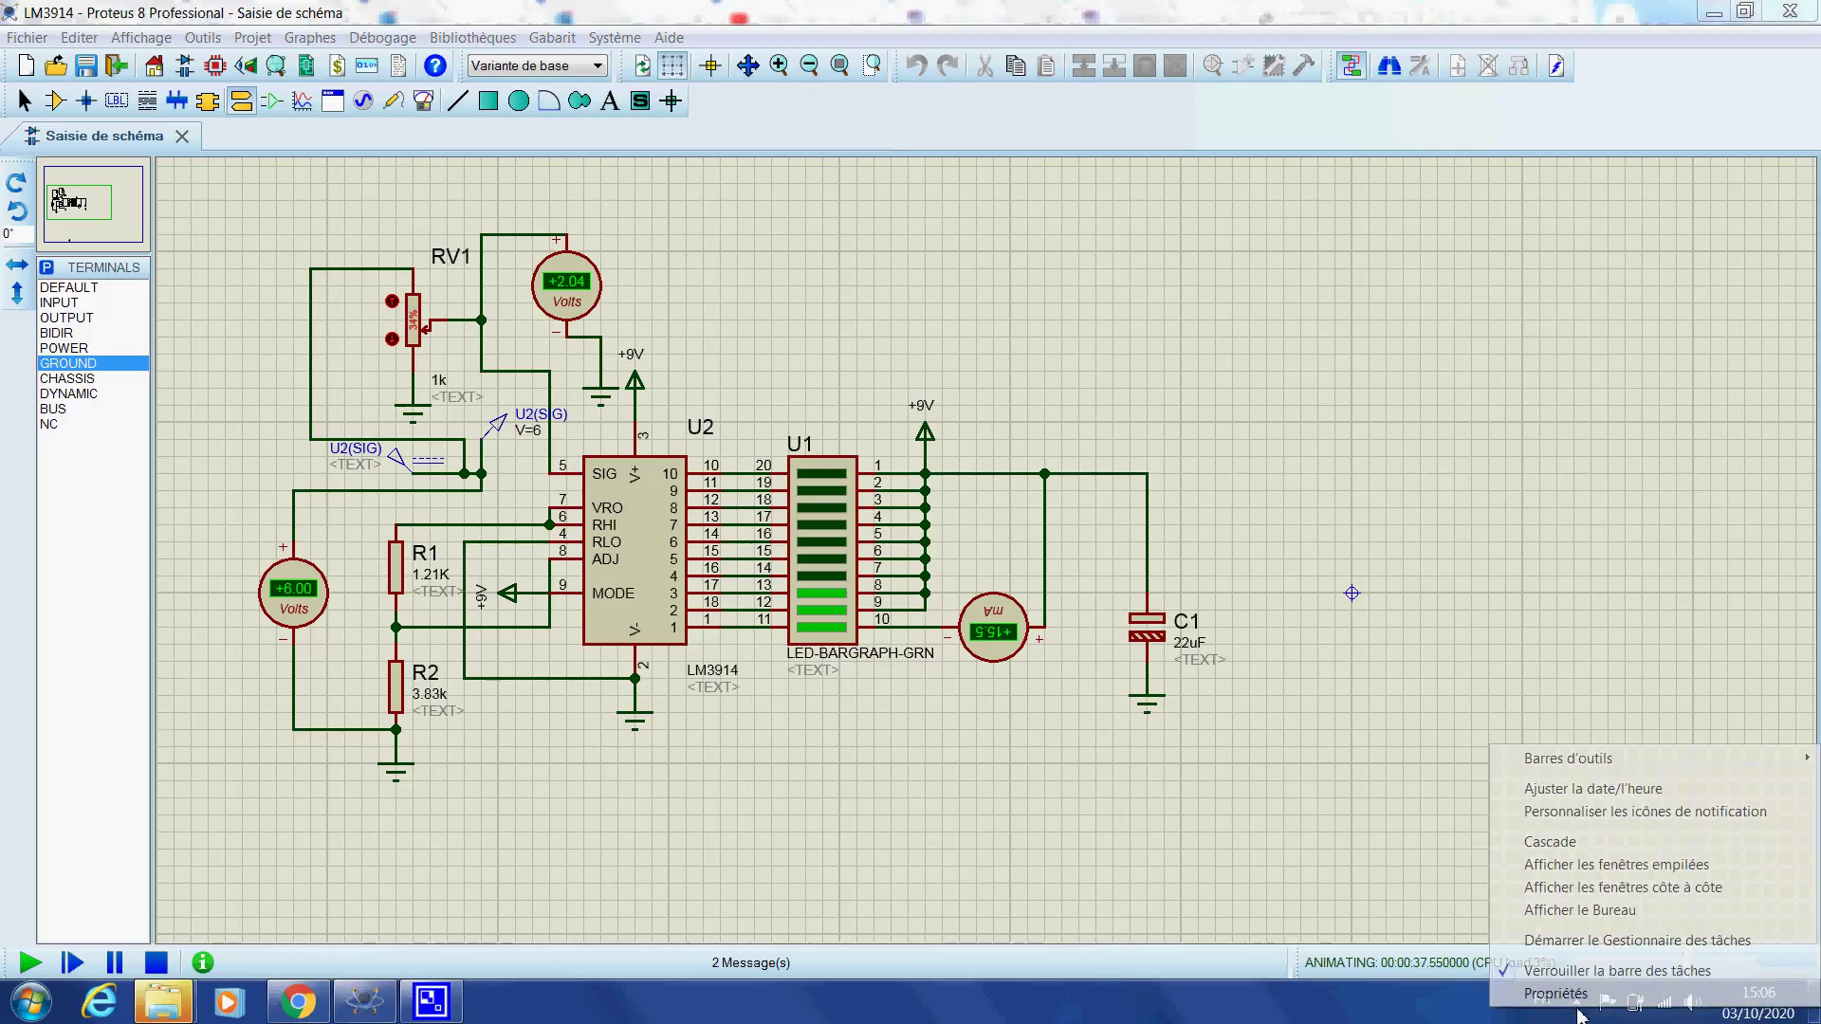
click(1372, 932)
click(1576, 1002)
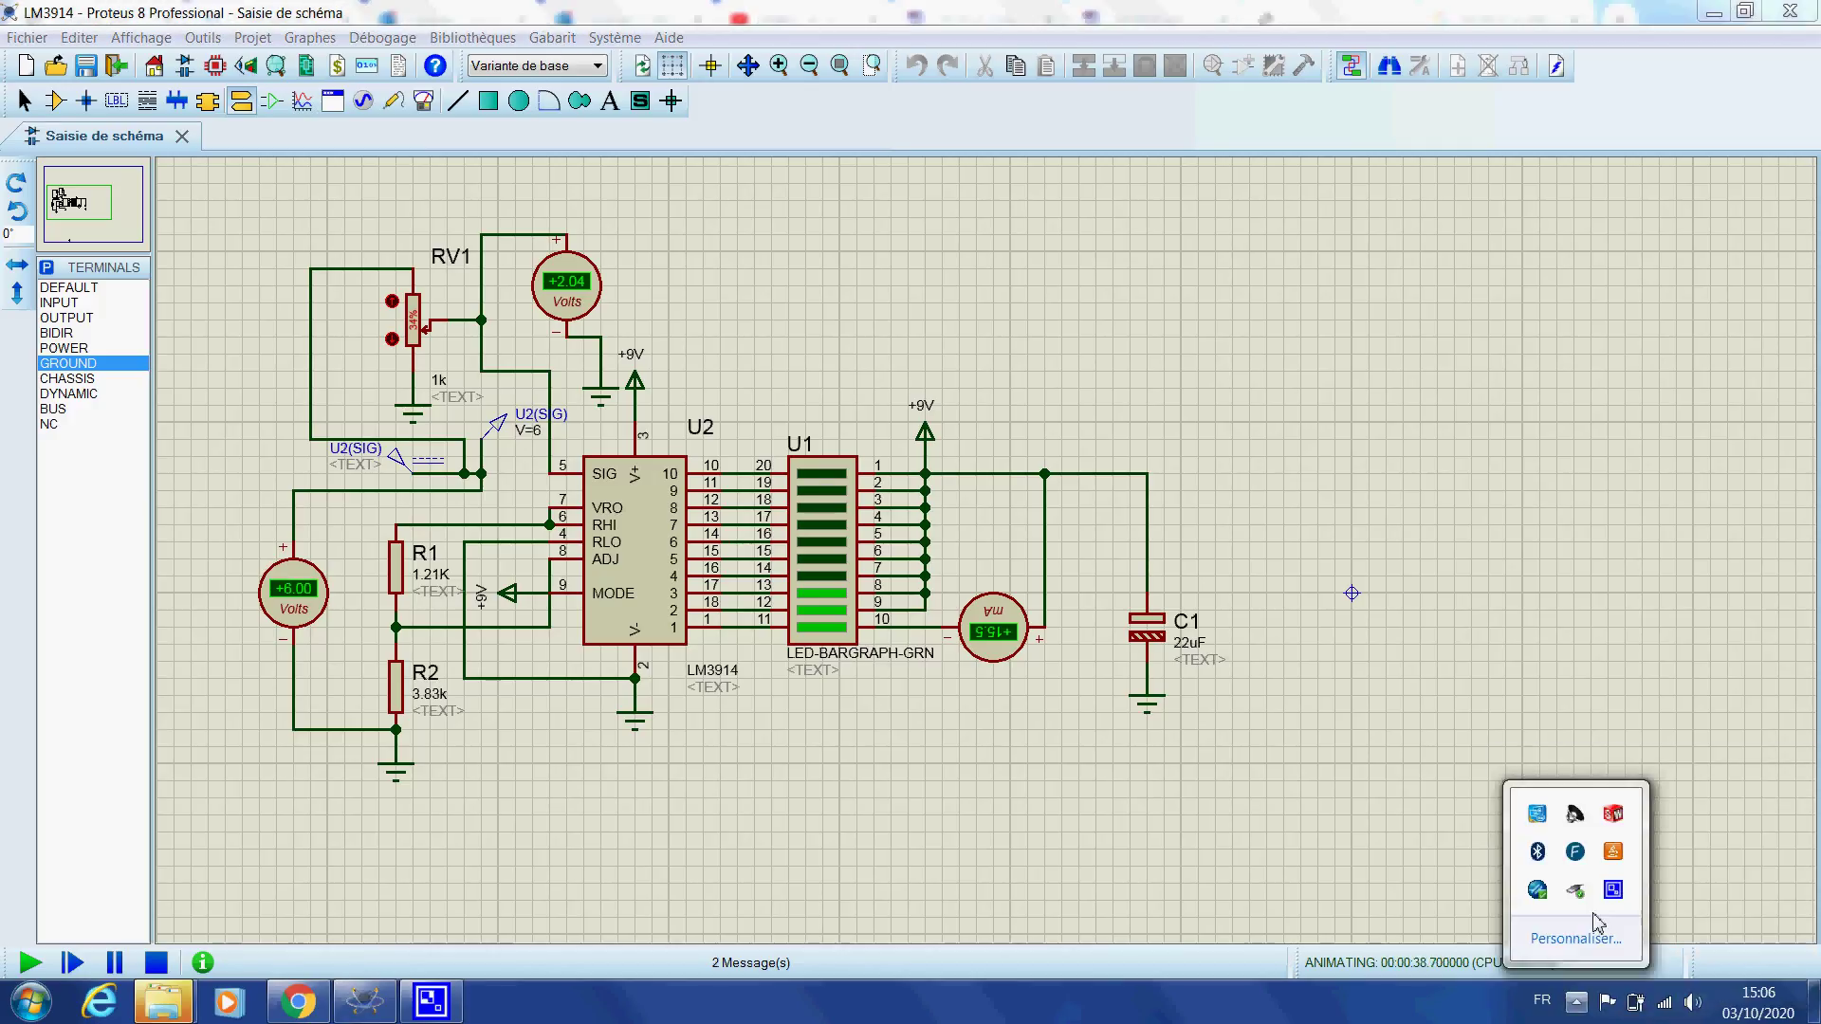